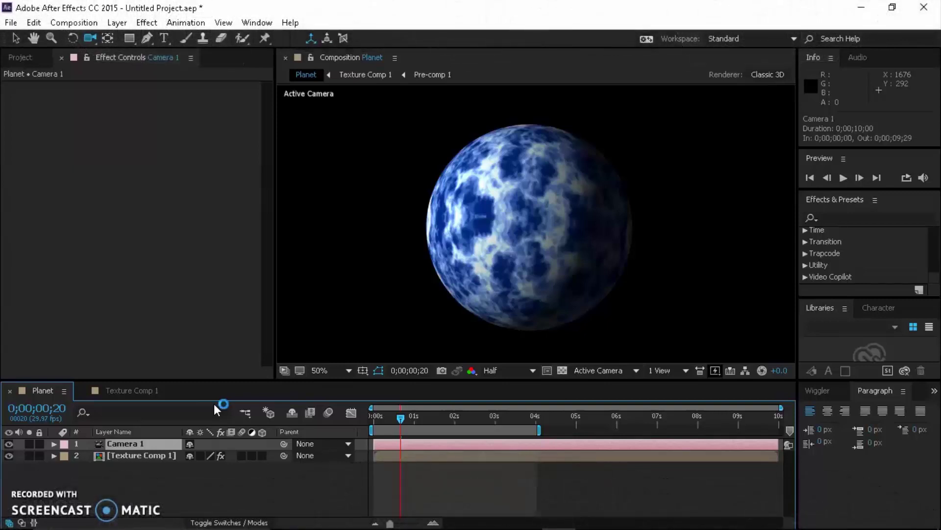
Orbit Camera 1 around the blue planet, then close the Texture Comp 1 timeline
{"action": "left_click_drag", "start_coordinate": [454, 212], "coordinate": [393, 267]}
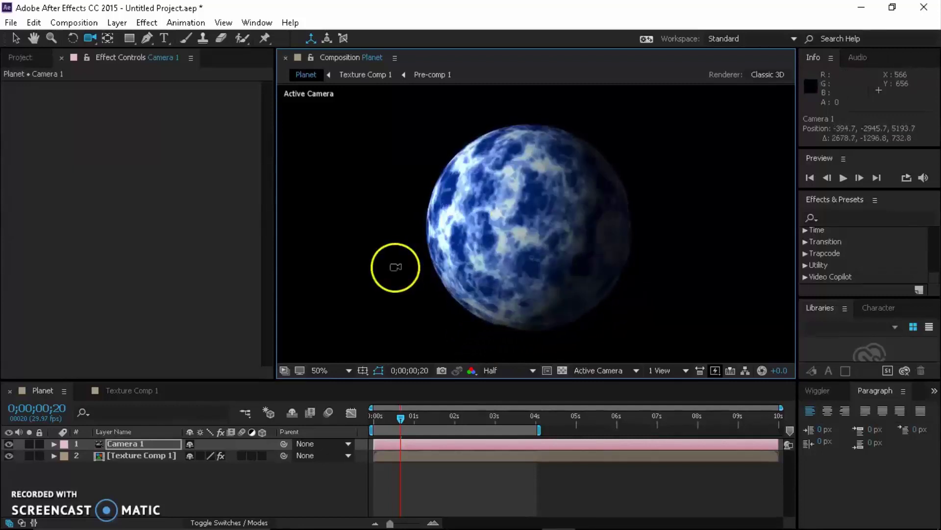
{"action": "left_click", "coordinate": [114, 392]}
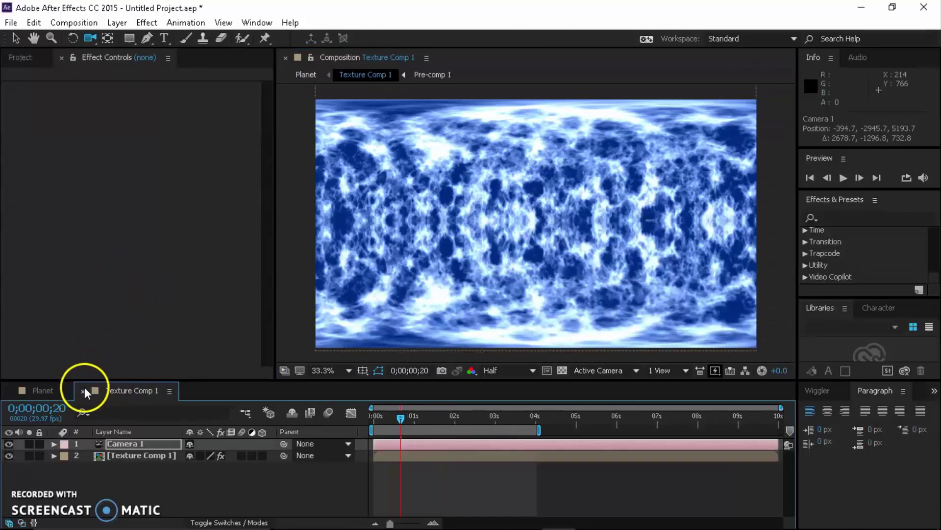
{"action": "left_click", "coordinate": [83, 392]}
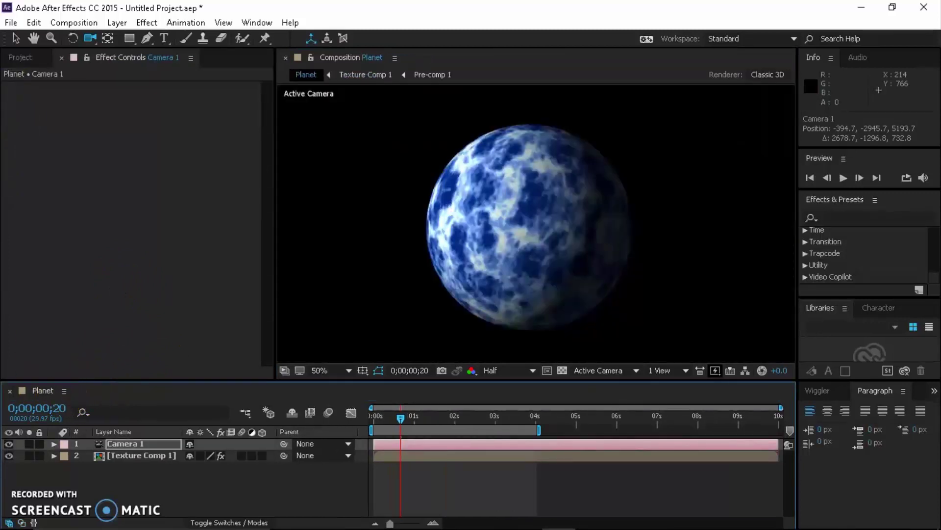
Create the TextureTUT composition at HDTV 1080 29.97, 1920×1080, 10 seconds
{"action": "left_click", "coordinate": [19, 57]}
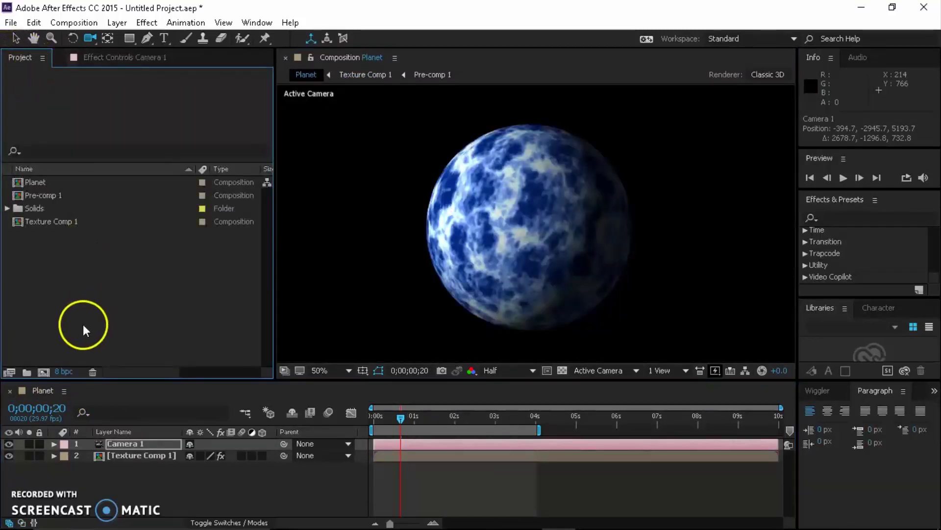
{"action": "left_click", "coordinate": [43, 372]}
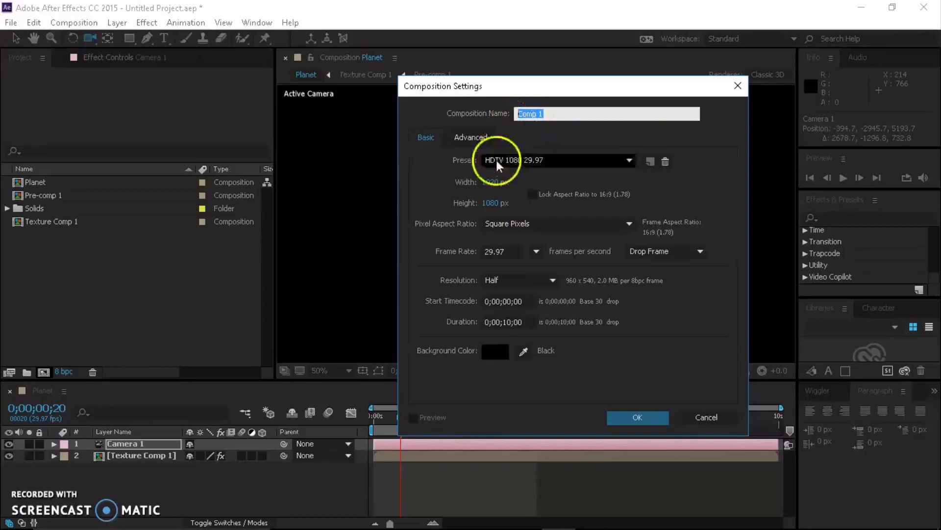
{"action": "type", "text": "TextureTUT"}
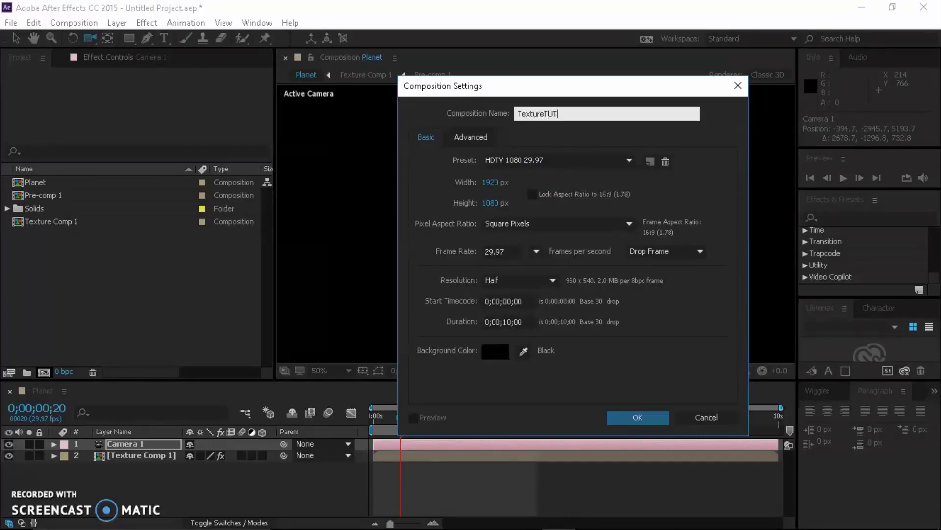
{"action": "key", "text": "Return"}
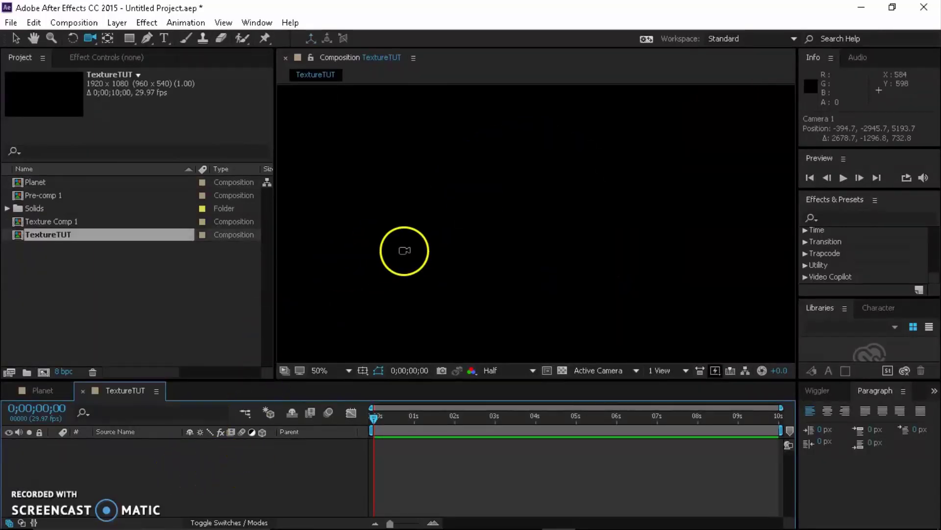
Fit the composition in the viewer, then start and cancel a new solid
{"action": "left_click", "coordinate": [345, 371]}
{"action": "left_click", "coordinate": [365, 124]}
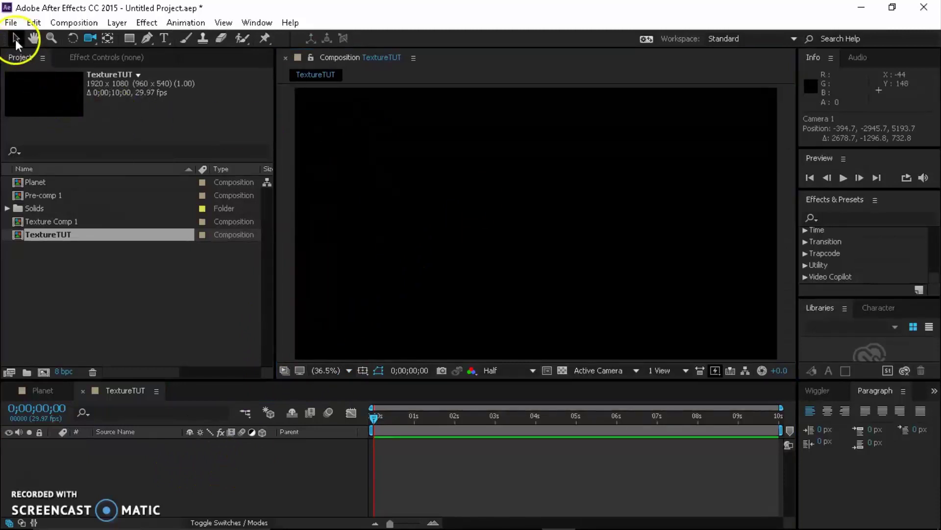
{"action": "right_click", "coordinate": [189, 454]}
{"action": "mouse_move", "coordinate": [249, 340]}
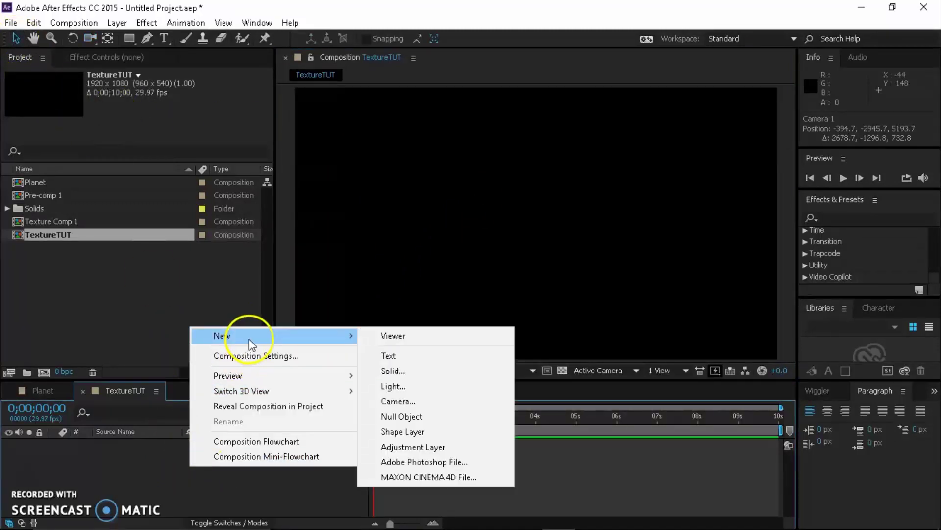
{"action": "left_click", "coordinate": [434, 371]}
{"action": "left_click", "coordinate": [362, 365]}
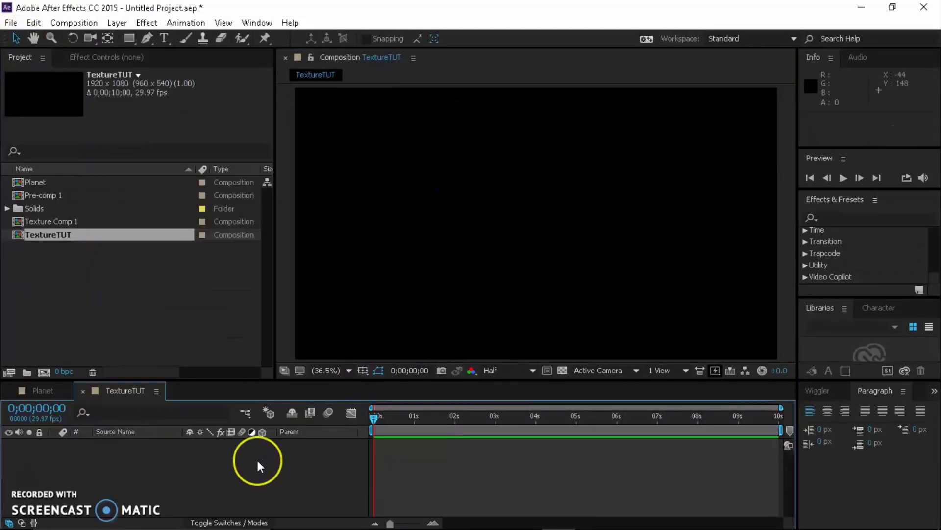
Create a solid named Small by mistake, then delete it
{"action": "key", "text": "ctrl+y"}
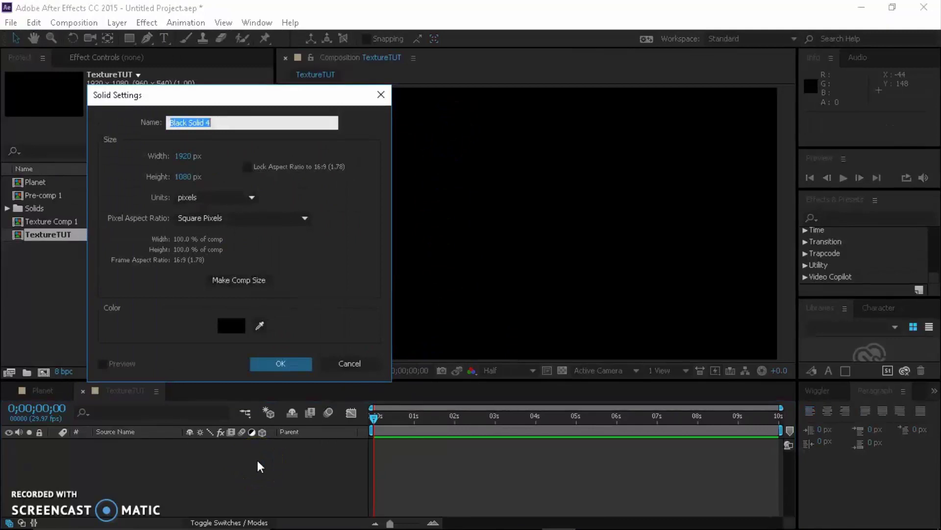
{"action": "left_click_drag", "start_coordinate": [246, 122], "coordinate": [171, 135]}
{"action": "key", "text": "BackSpace"}
{"action": "key", "text": "Return"}
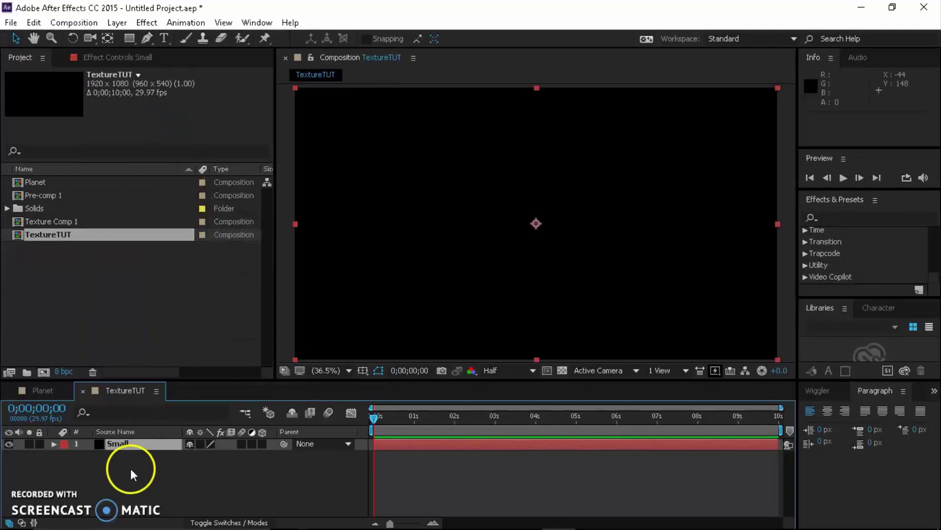
{"action": "left_click", "coordinate": [131, 448]}
{"action": "key", "text": "Delete"}
Add a 5000 × 5000 px black solid, Black Solid 4
{"action": "key", "text": "ctrl+y"}
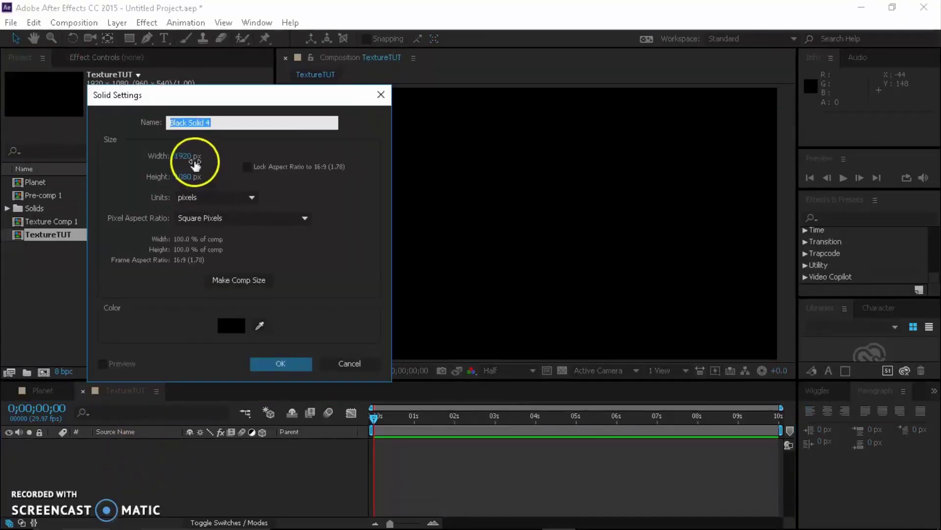
{"action": "left_click", "coordinate": [190, 157]}
{"action": "type", "text": "5000"}
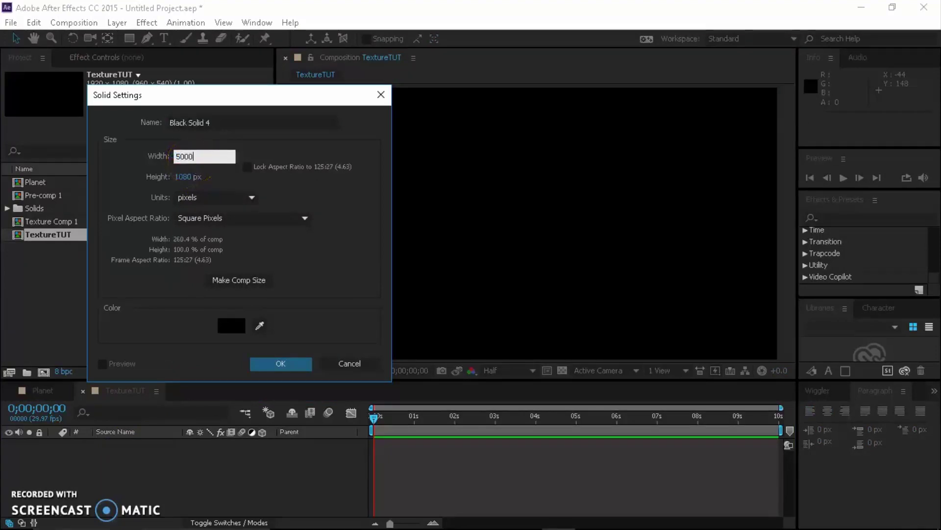
{"action": "key", "text": "Tab"}
{"action": "type", "text": "5000"}
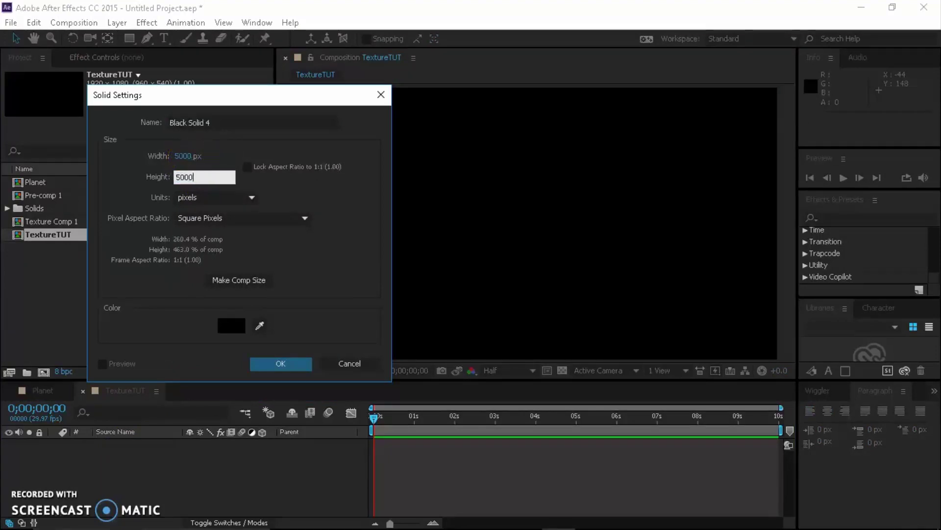
{"action": "key", "text": "Return"}
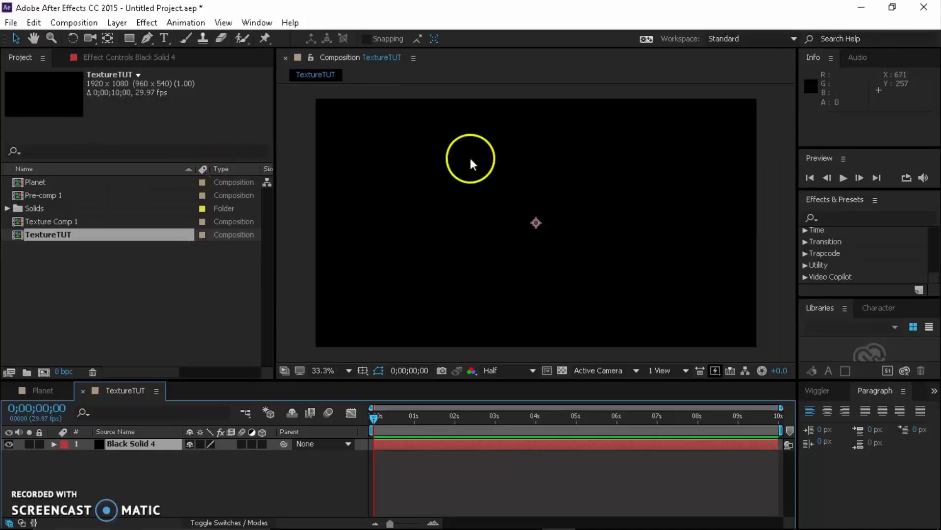
Pre-compose Black Solid 4 into 'Texture', moving all attributes and matching the layer's duration
{"action": "scroll", "coordinate": [470, 157], "scroll_direction": "down", "scroll_amount": 6}
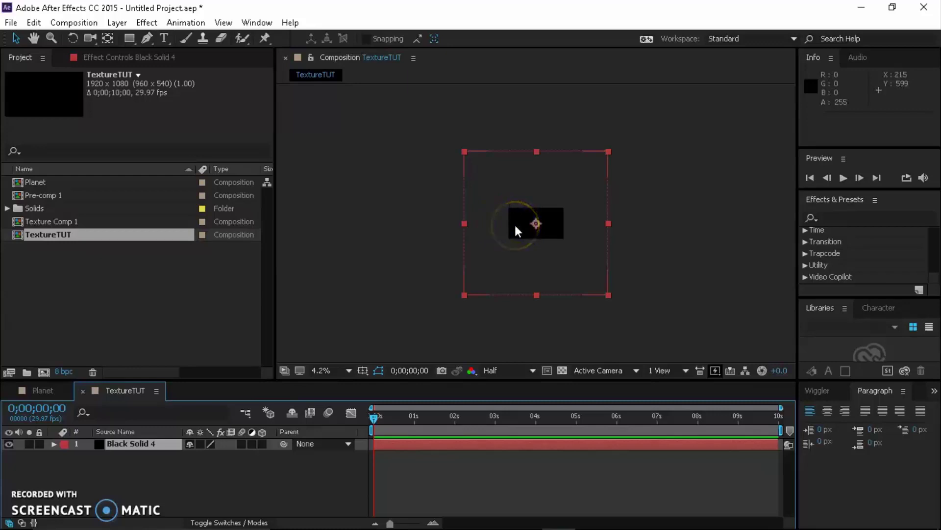
{"action": "scroll", "coordinate": [513, 223], "scroll_direction": "up", "scroll_amount": 2}
{"action": "scroll", "coordinate": [513, 222], "scroll_direction": "up", "scroll_amount": 4}
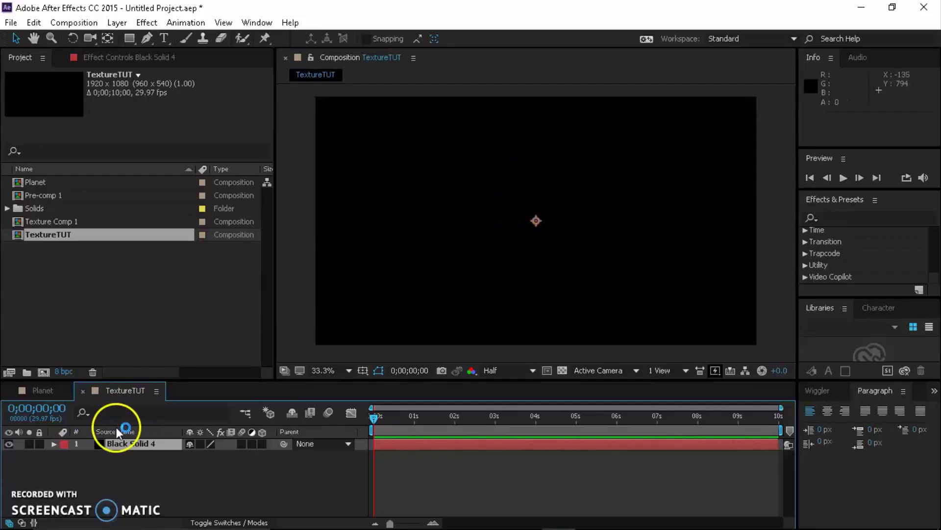
{"action": "right_click", "coordinate": [125, 442]}
{"action": "left_click", "coordinate": [168, 369]}
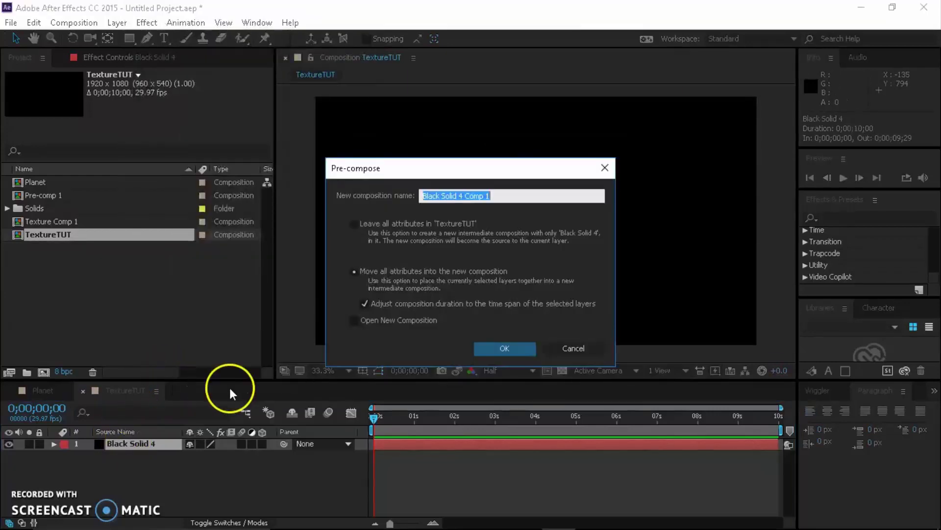
{"action": "left_click", "coordinate": [382, 274]}
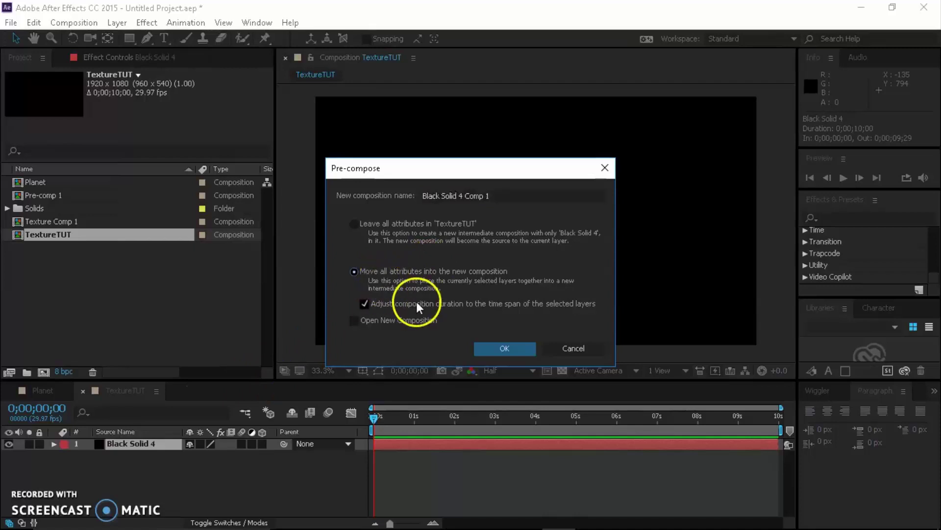
{"action": "left_click", "coordinate": [397, 303]}
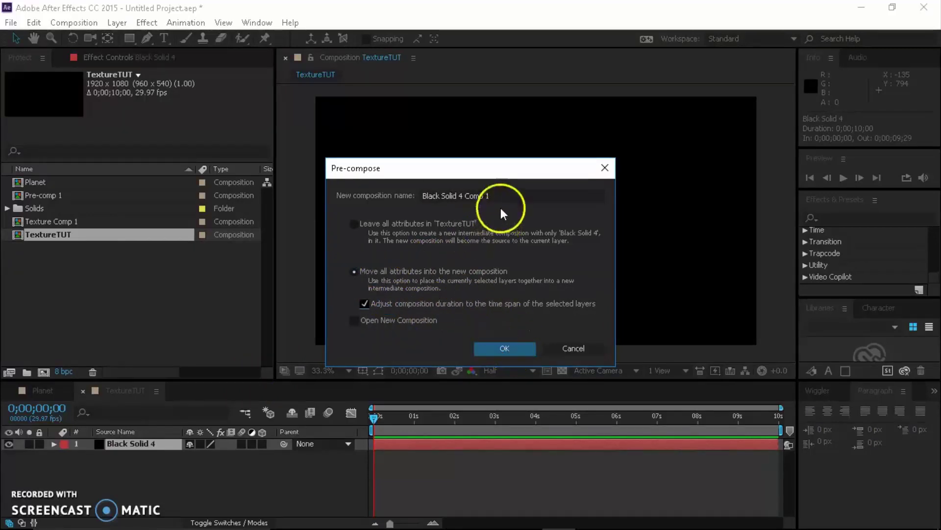
{"action": "left_click", "coordinate": [403, 201]}
{"action": "type", "text": "Texture"}
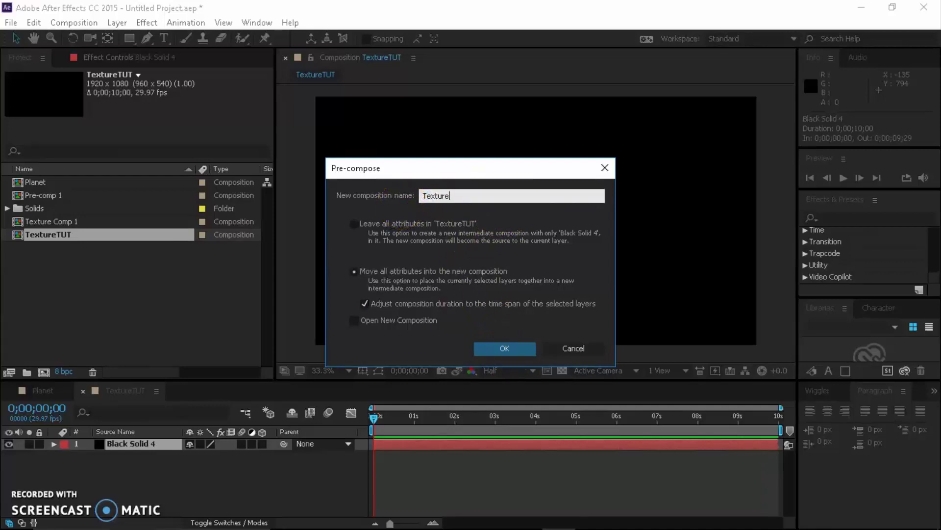
{"action": "key", "text": "Return"}
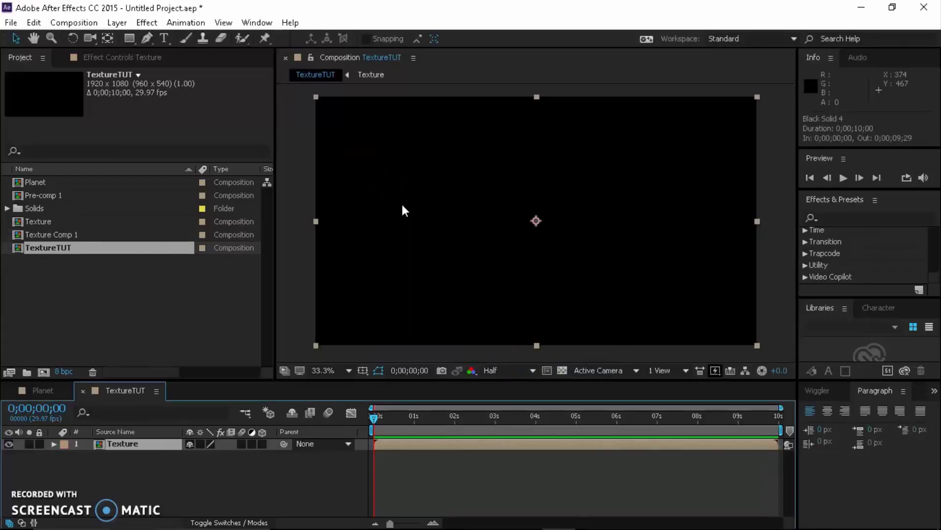
Set the viewer magnification to Fit
{"action": "scroll", "coordinate": [500, 252], "scroll_direction": "down", "scroll_amount": 4}
{"action": "scroll", "coordinate": [554, 260], "scroll_direction": "up", "scroll_amount": 2}
{"action": "left_click", "coordinate": [339, 370]}
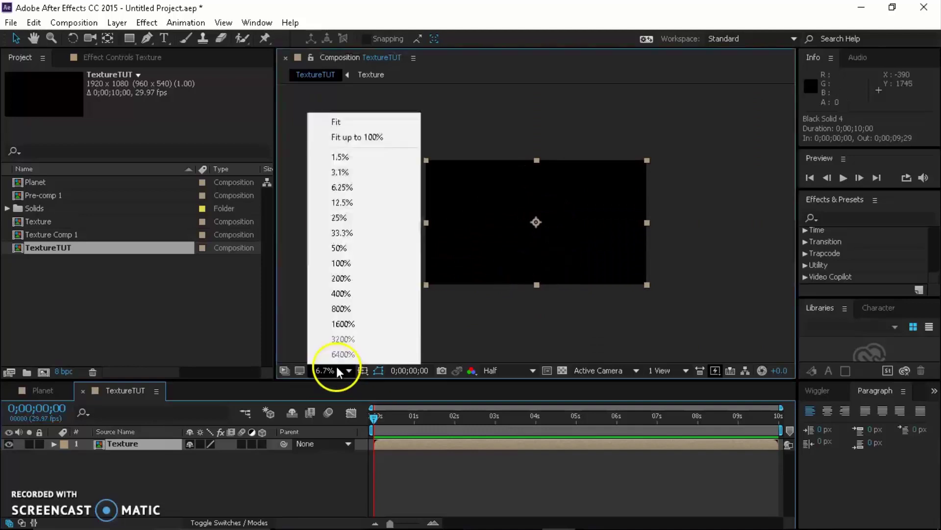
{"action": "left_click", "coordinate": [346, 124]}
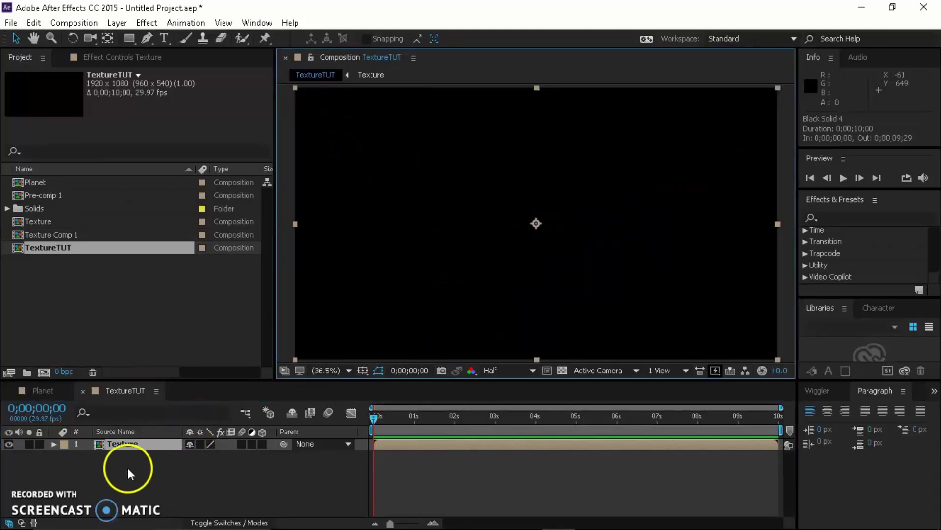
Open the Texture precomp and scale Black Solid 4 to about 54% by 41%
{"action": "double_click", "coordinate": [128, 446]}
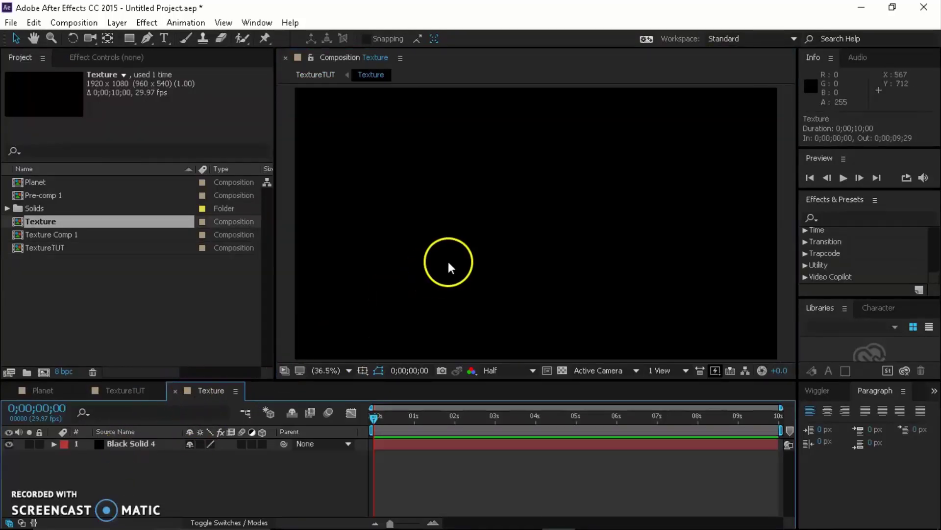
{"action": "scroll", "coordinate": [472, 255], "scroll_direction": "down", "scroll_amount": 1}
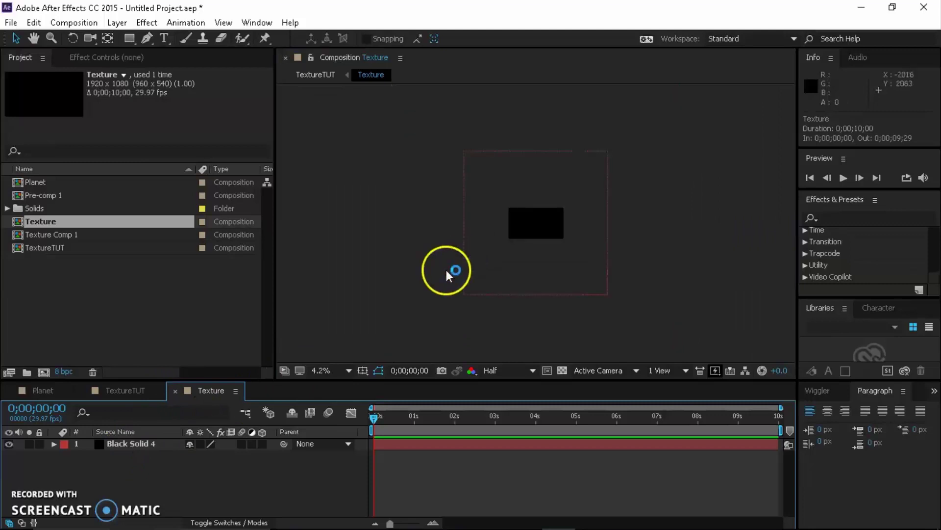
{"action": "left_click", "coordinate": [140, 446]}
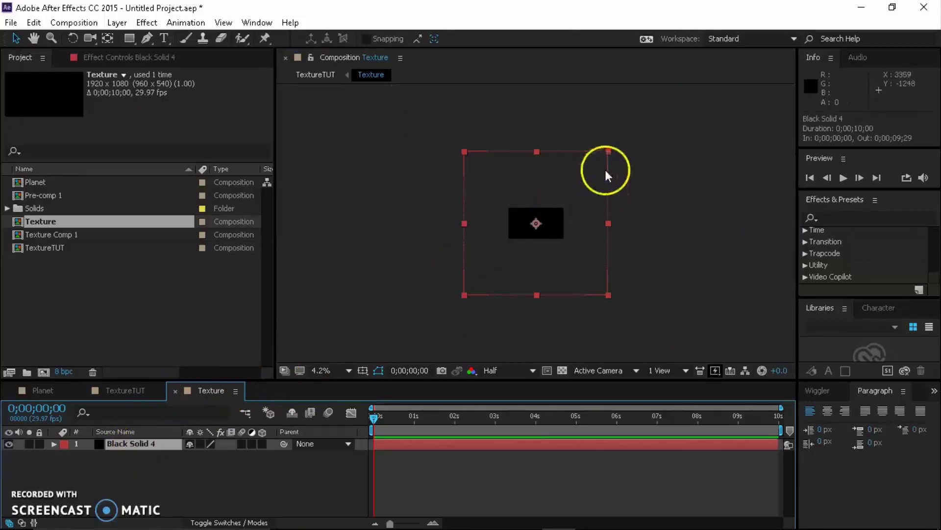
{"action": "left_click_drag", "start_coordinate": [607, 153], "coordinate": [564, 208]}
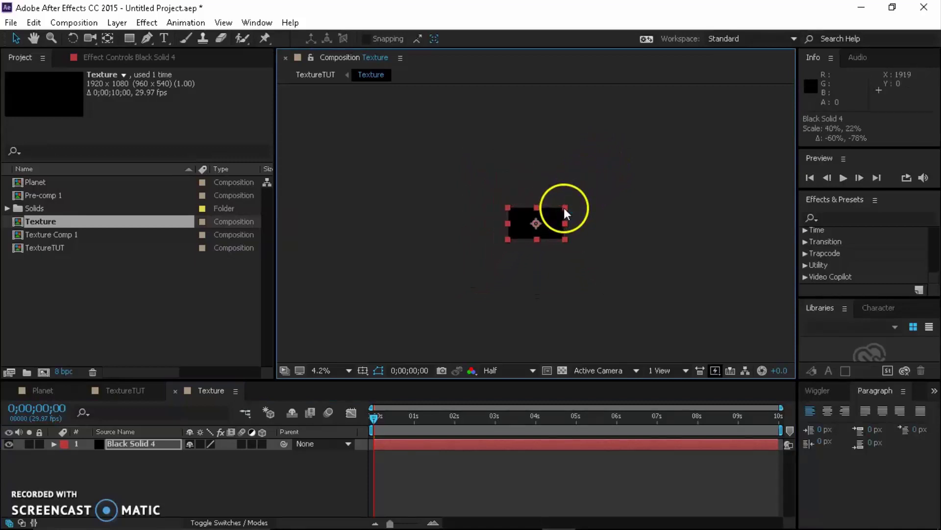
{"action": "left_click", "coordinate": [343, 370]}
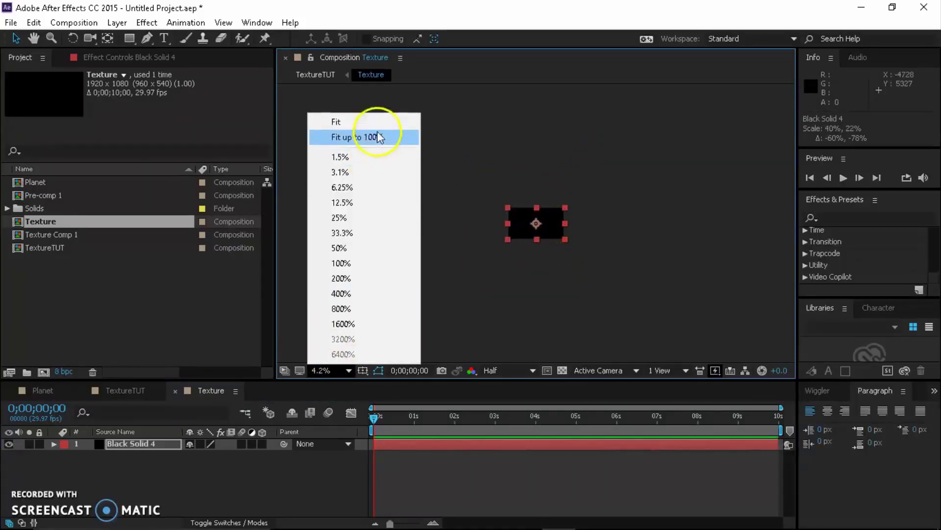
{"action": "left_click", "coordinate": [361, 129]}
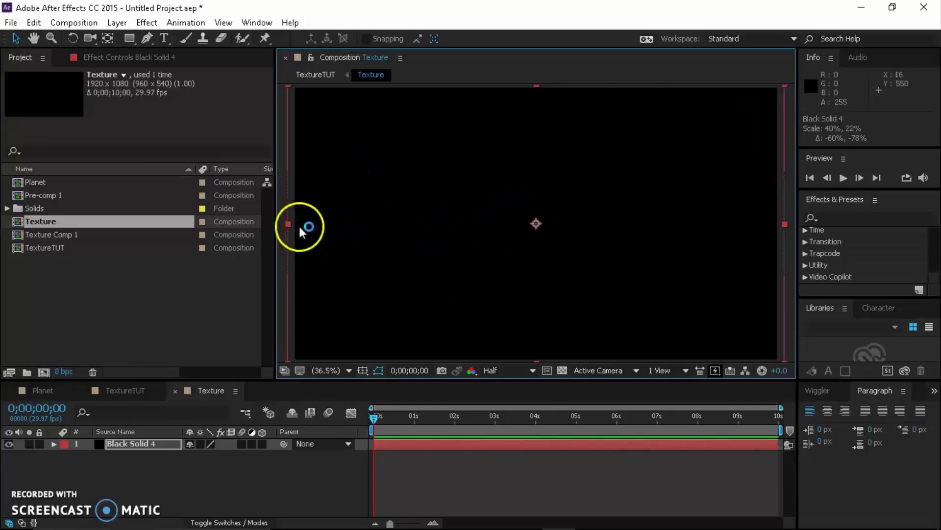
Enlarge the black solid past every edge of the Texture comp and restore the viewer zoom
{"action": "left_click_drag", "start_coordinate": [290, 224], "coordinate": [295, 224]}
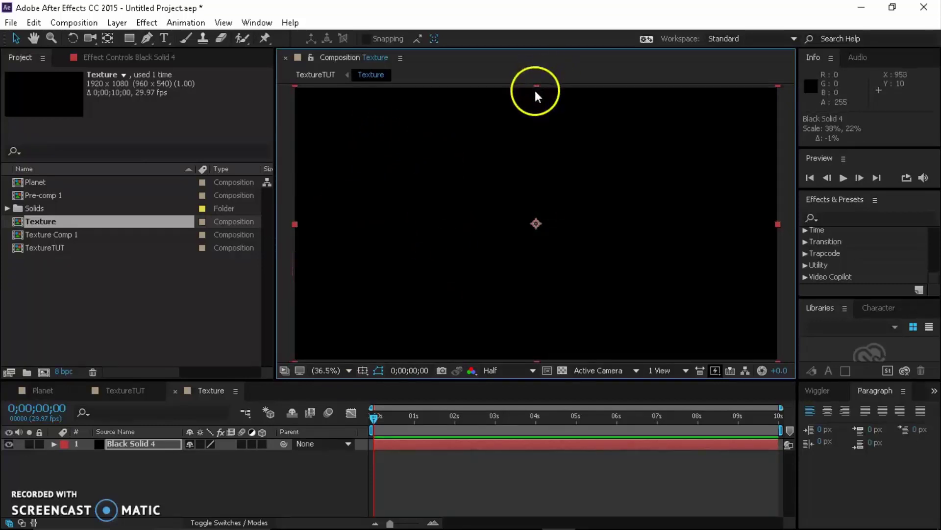
{"action": "key", "text": "comma"}
{"action": "key", "text": "comma"}
{"action": "key", "text": "comma"}
{"action": "key", "text": "comma"}
{"action": "key", "text": "comma"}
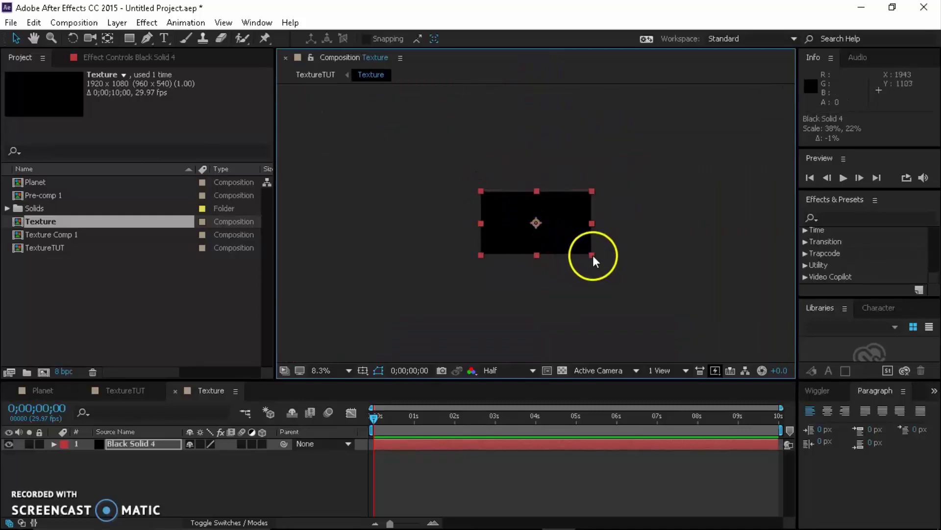
{"action": "left_click_drag", "start_coordinate": [593, 255], "coordinate": [683, 322]}
{"action": "key", "text": "period"}
{"action": "key", "text": "period"}
{"action": "key", "text": "period"}
{"action": "key", "text": "period"}
{"action": "left_click", "coordinate": [344, 372]}
{"action": "left_click", "coordinate": [375, 174]}
{"action": "left_click", "coordinate": [205, 499]}
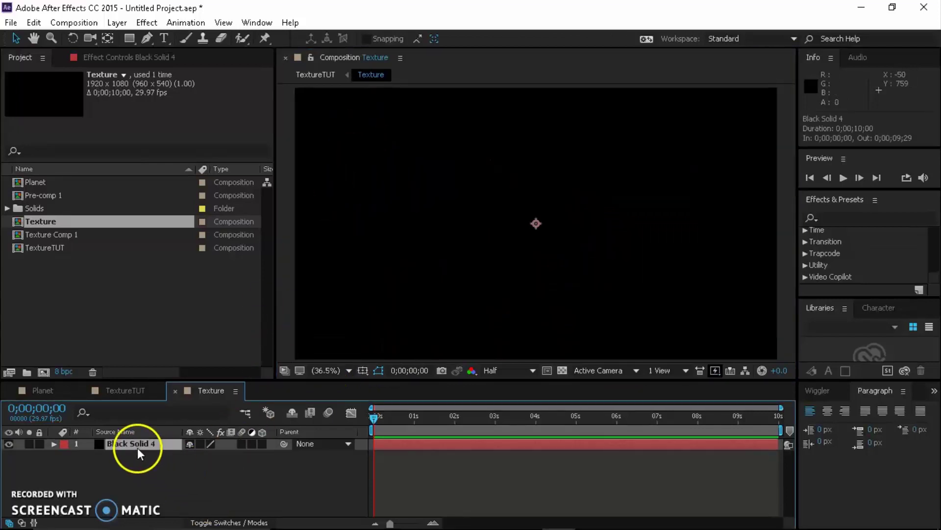
{"action": "right_click", "coordinate": [138, 448]}
Apply Fractal Noise to the black solid with fractal type Dynamic Progressive
{"action": "mouse_move", "coordinate": [245, 178]}
{"action": "mouse_move", "coordinate": [342, 308]}
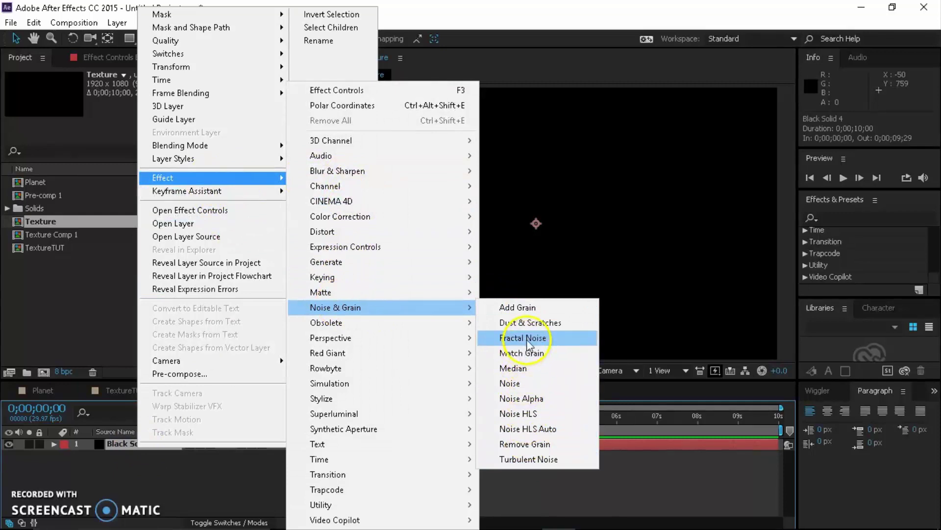
{"action": "left_click", "coordinate": [841, 220]}
{"action": "left_click", "coordinate": [841, 218]}
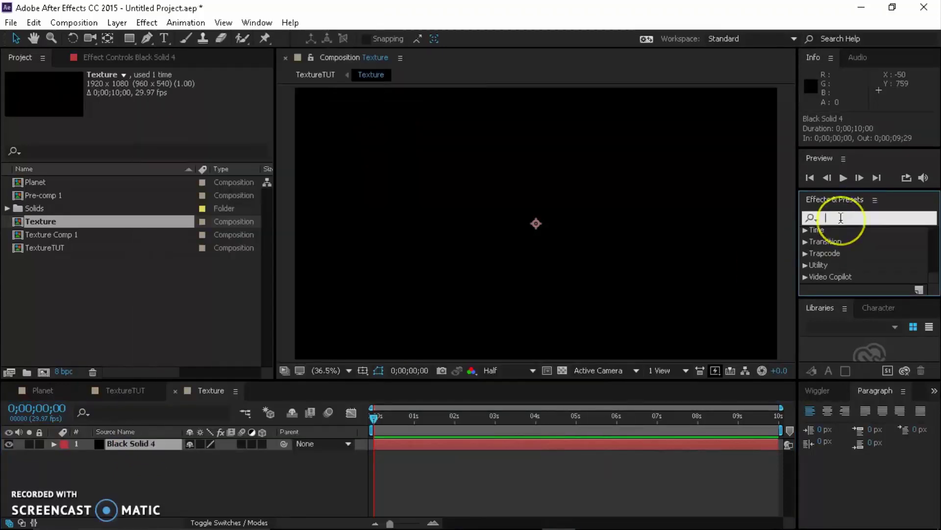
{"action": "type", "text": "fractal"}
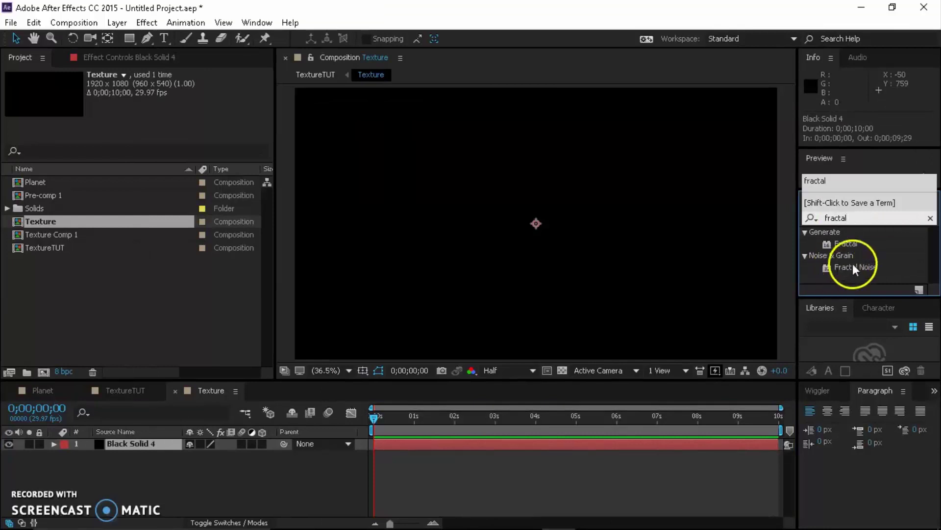
{"action": "left_click_drag", "start_coordinate": [854, 268], "coordinate": [505, 226]}
{"action": "left_click", "coordinate": [210, 99]}
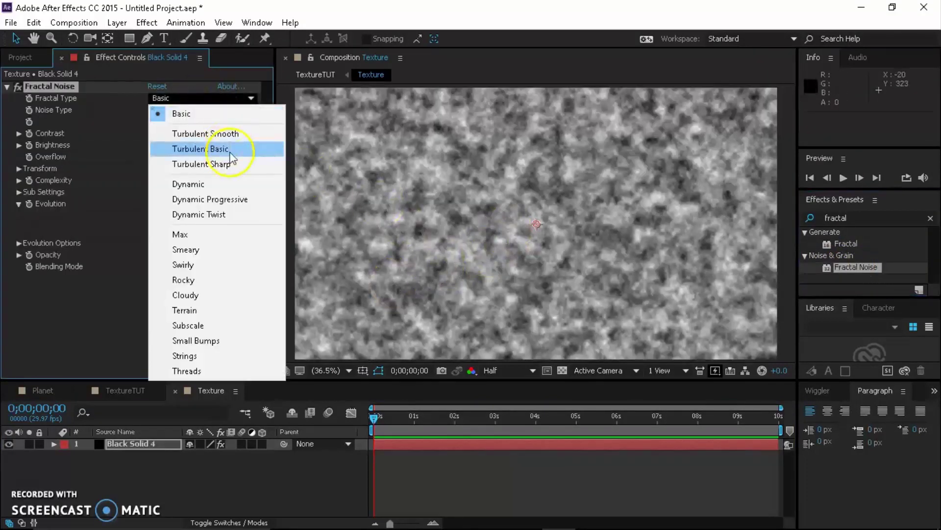
{"action": "left_click", "coordinate": [226, 199]}
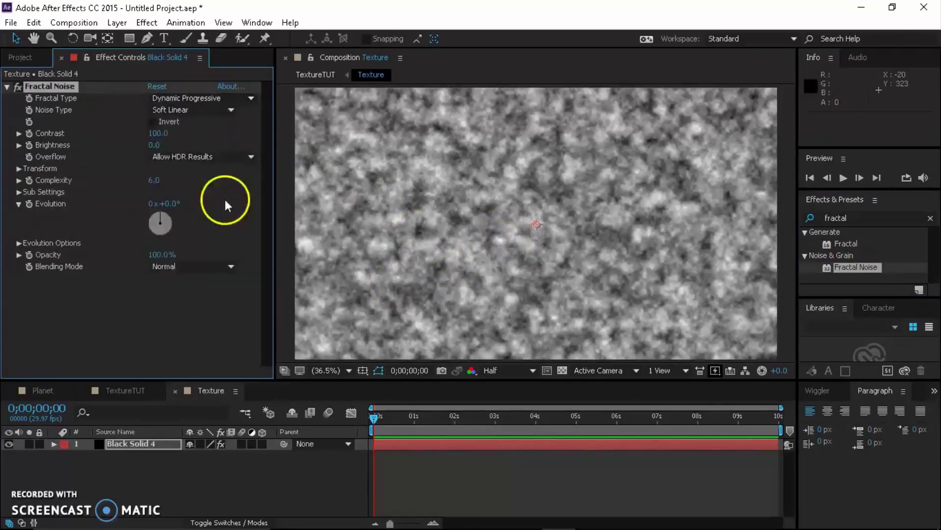
Keep Soft Linear noise, invert it, and set Contrast 418, Brightness -46, Complexity 8
{"action": "left_click", "coordinate": [219, 111]}
{"action": "left_click", "coordinate": [183, 153]}
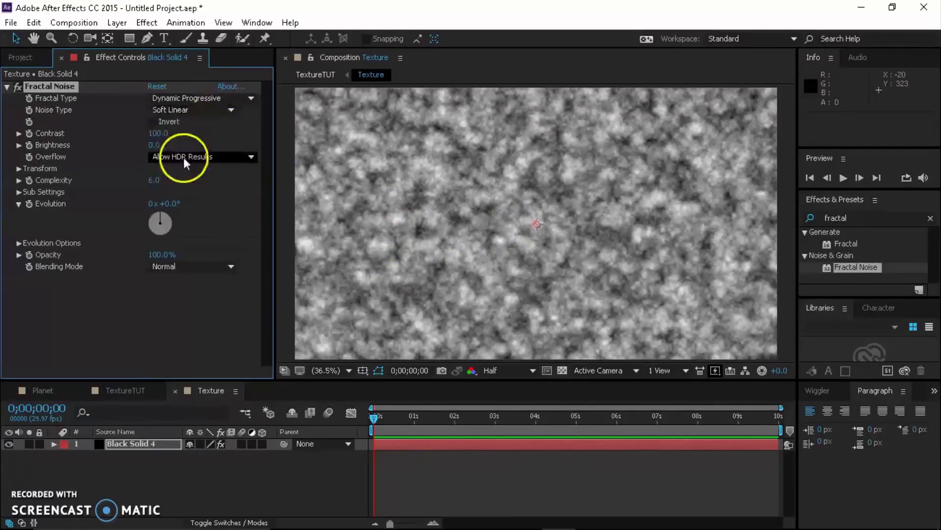
{"action": "left_click", "coordinate": [153, 122]}
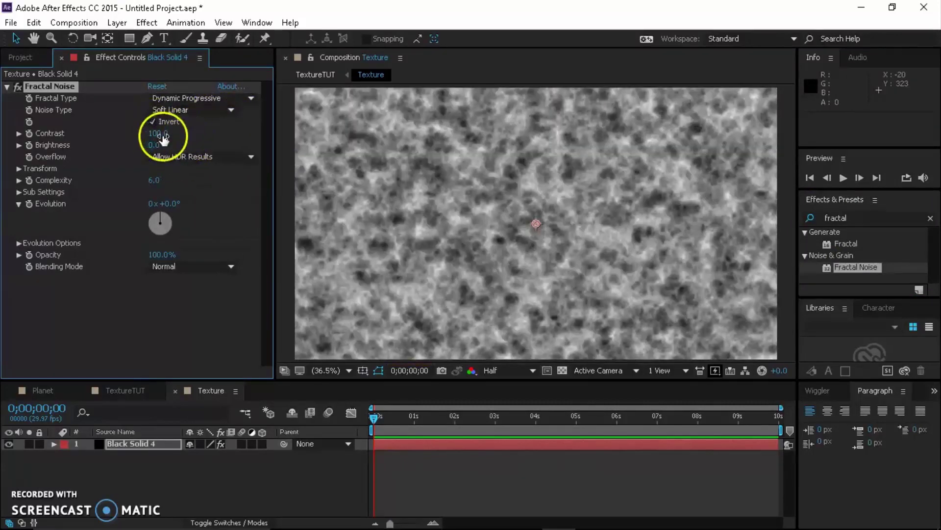
{"action": "left_click_drag", "start_coordinate": [164, 133], "coordinate": [379, 134]}
{"action": "left_click_drag", "start_coordinate": [156, 145], "coordinate": [126, 147]}
{"action": "left_click_drag", "start_coordinate": [148, 180], "coordinate": [193, 178]}
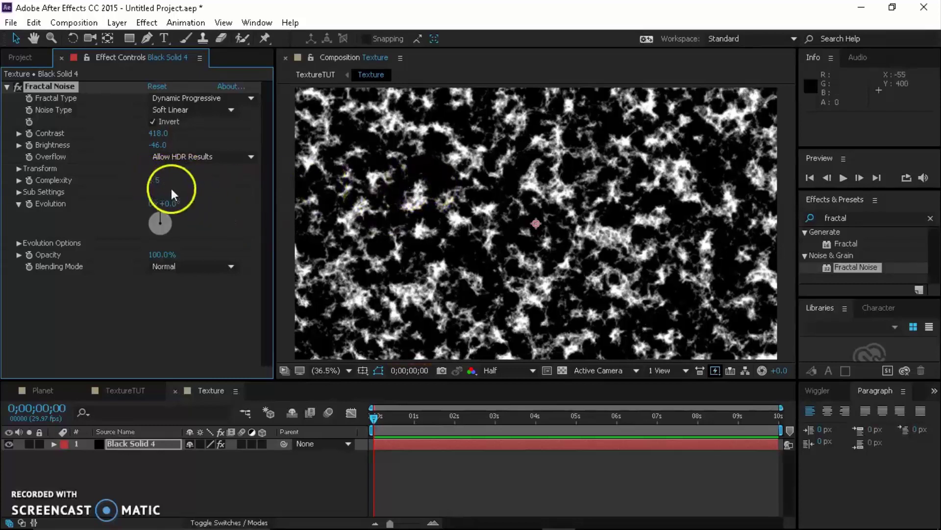
{"action": "left_click", "coordinate": [169, 181]}
{"action": "type", "text": "8"}
{"action": "key", "text": "Return"}
Leave Overflow at Allow HDR Results and set the Random Seed to 550
{"action": "left_click", "coordinate": [199, 157]}
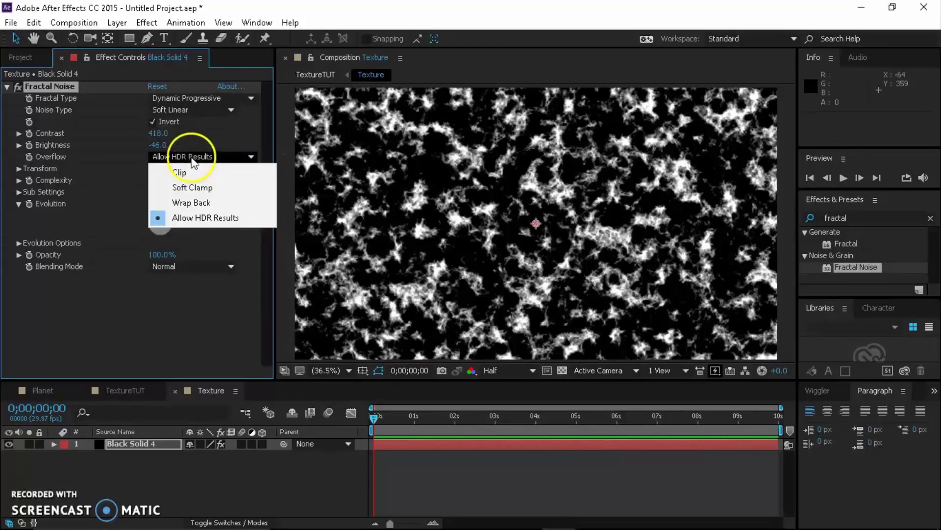
{"action": "left_click", "coordinate": [123, 308]}
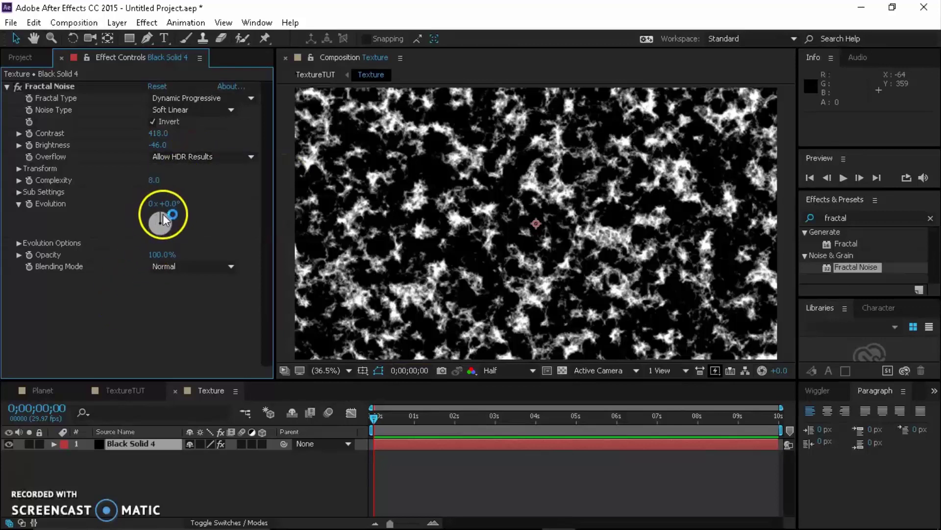
{"action": "left_click", "coordinate": [19, 243]}
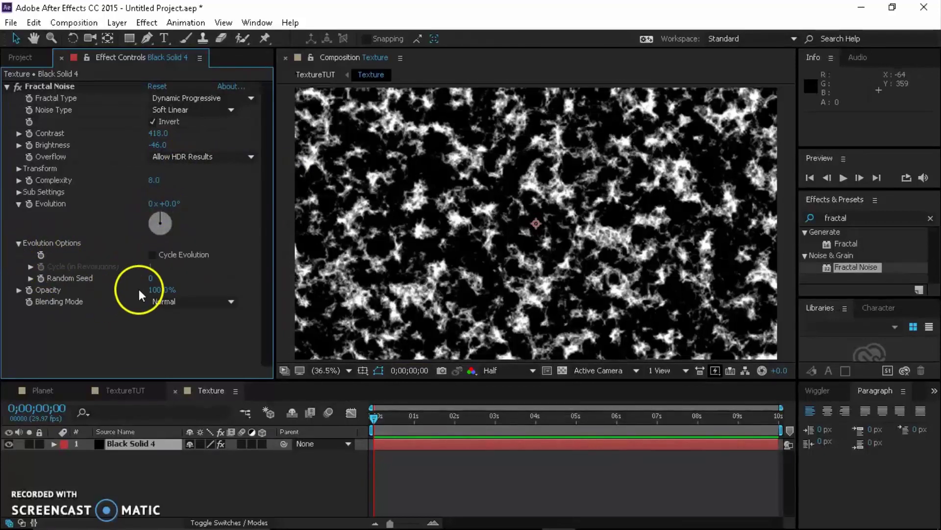
{"action": "left_click_drag", "start_coordinate": [151, 296], "coordinate": [203, 295]}
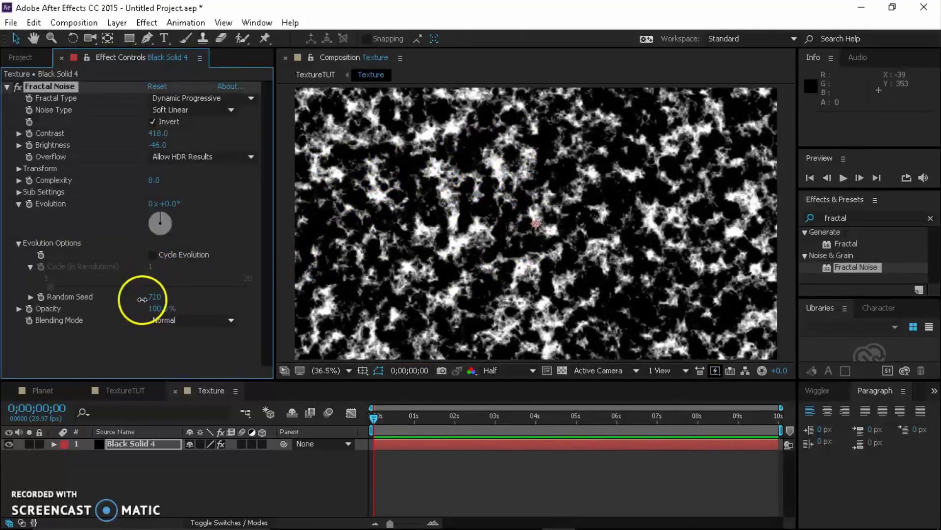
{"action": "left_click_drag", "start_coordinate": [138, 300], "coordinate": [151, 322]}
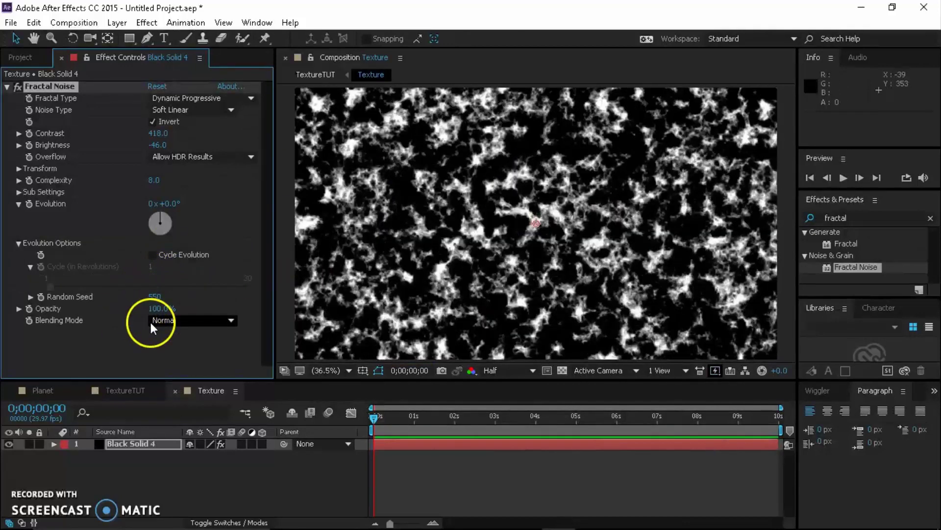
{"action": "left_click", "coordinate": [19, 243]}
Keyframe Evolution from 0x at frame 0 to 4x at 0;00;09;29, then preview it
{"action": "left_click", "coordinate": [372, 469]}
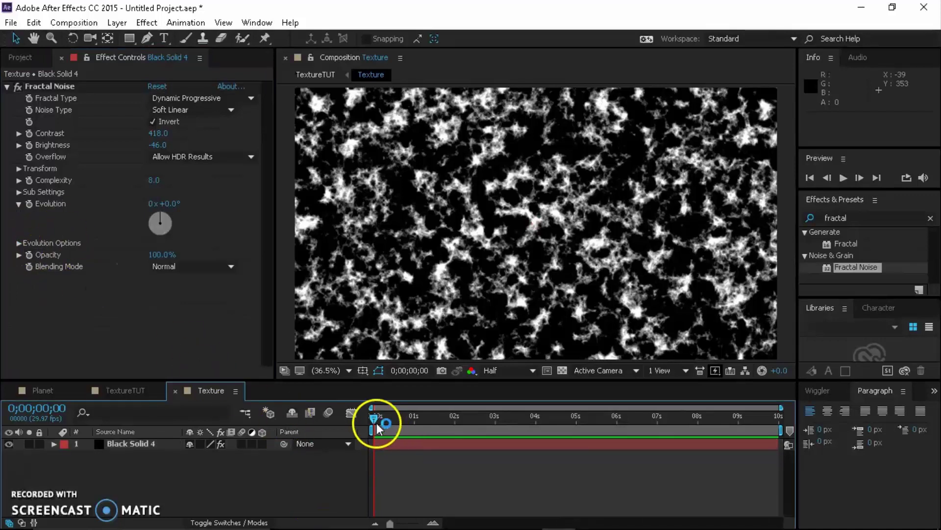
{"action": "left_click_drag", "start_coordinate": [377, 423], "coordinate": [362, 435]}
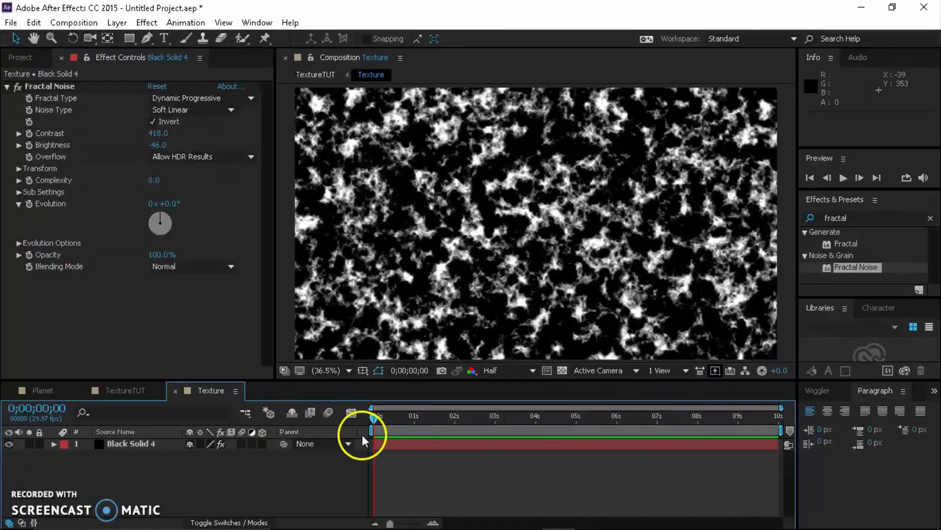
{"action": "left_click", "coordinate": [29, 204]}
{"action": "left_click_drag", "start_coordinate": [376, 422], "coordinate": [780, 425]}
{"action": "left_click", "coordinate": [150, 204]}
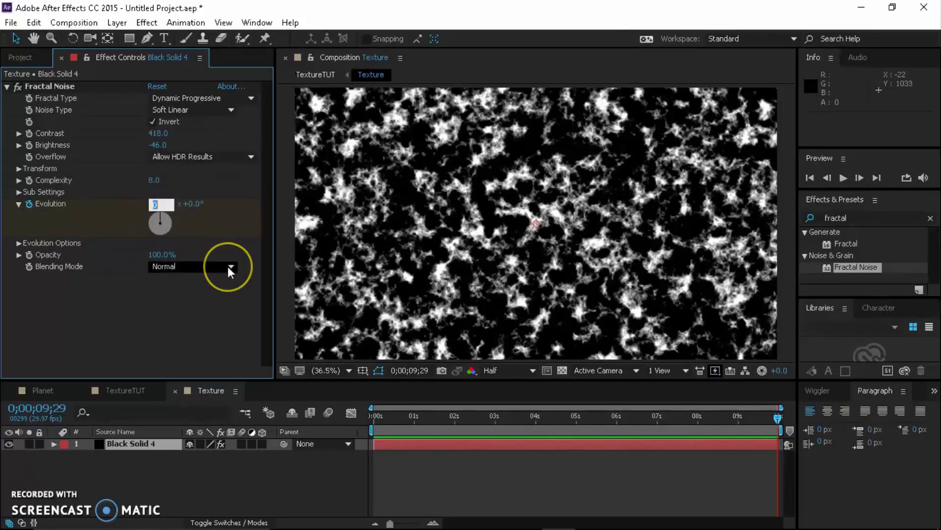
{"action": "type", "text": "4"}
{"action": "key", "text": "Return"}
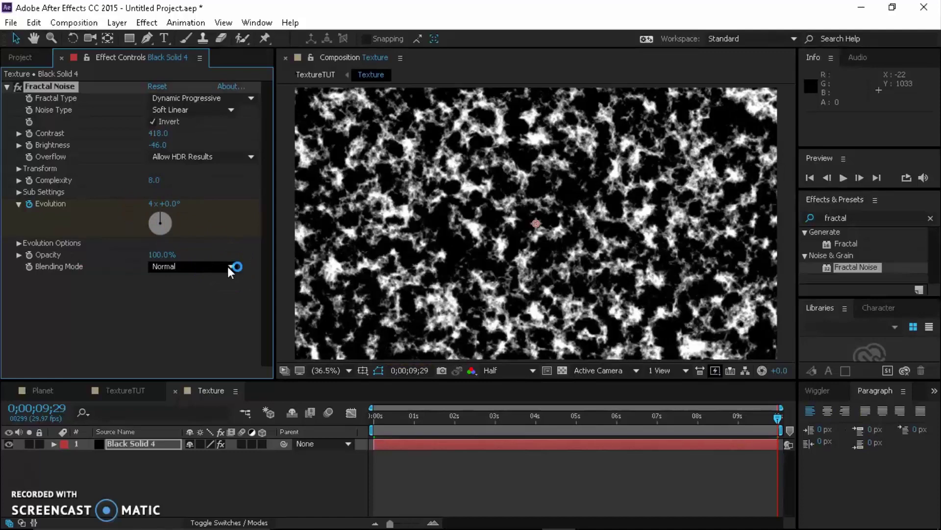
{"action": "key", "text": "space"}
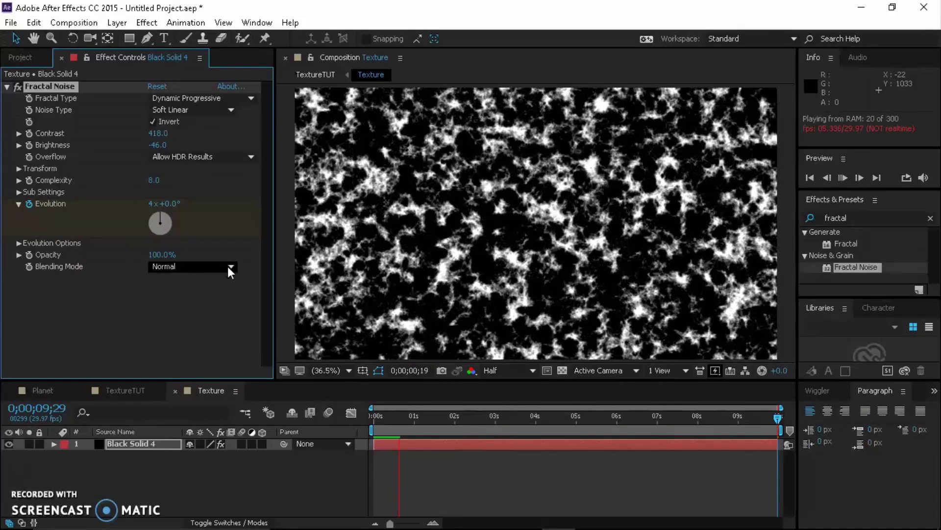
{"action": "key", "text": "space"}
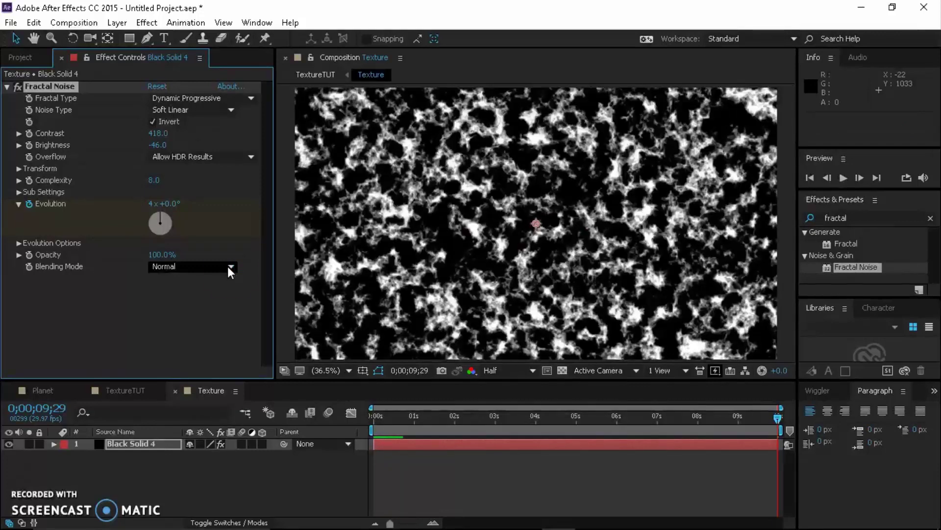
{"action": "left_click", "coordinate": [222, 478]}
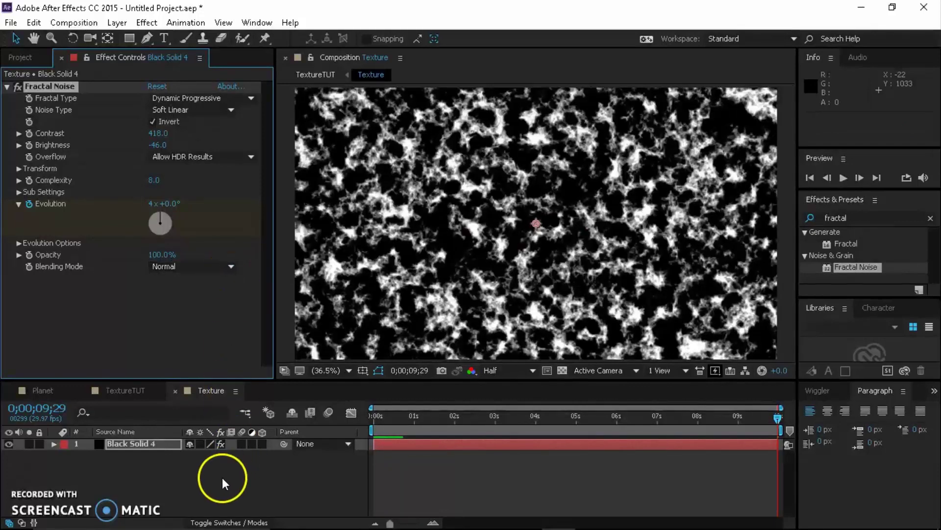
Add a new solid layer, Mid, to the Texture composition
{"action": "left_click", "coordinate": [128, 392]}
{"action": "left_click", "coordinate": [212, 393]}
{"action": "left_click", "coordinate": [126, 451]}
{"action": "right_click", "coordinate": [141, 484]}
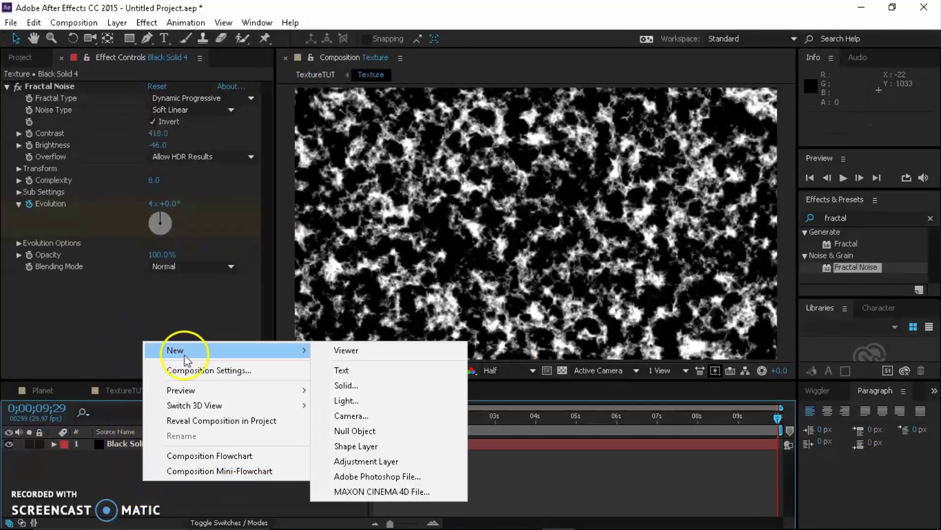
{"action": "left_click", "coordinate": [139, 490]}
{"action": "key", "text": "ctrl+y"}
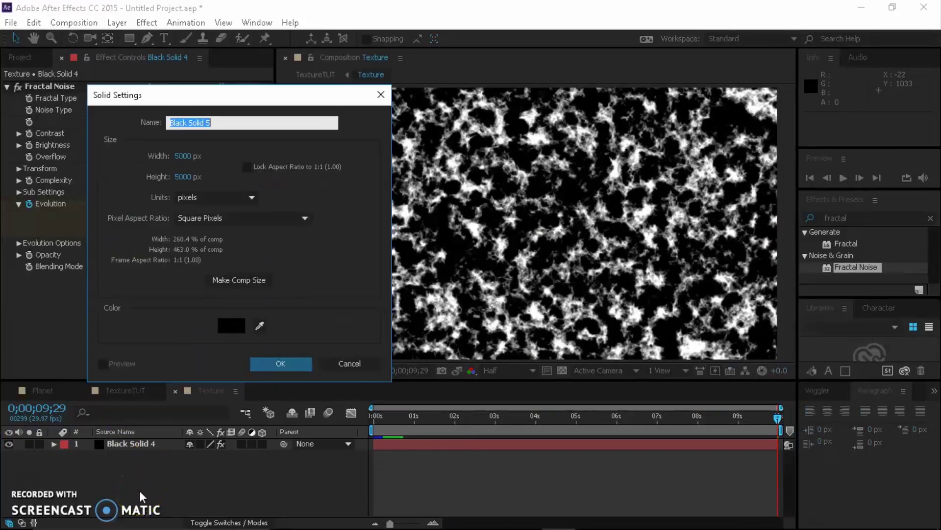
{"action": "type", "text": "Solid"}
{"action": "key", "text": "Return"}
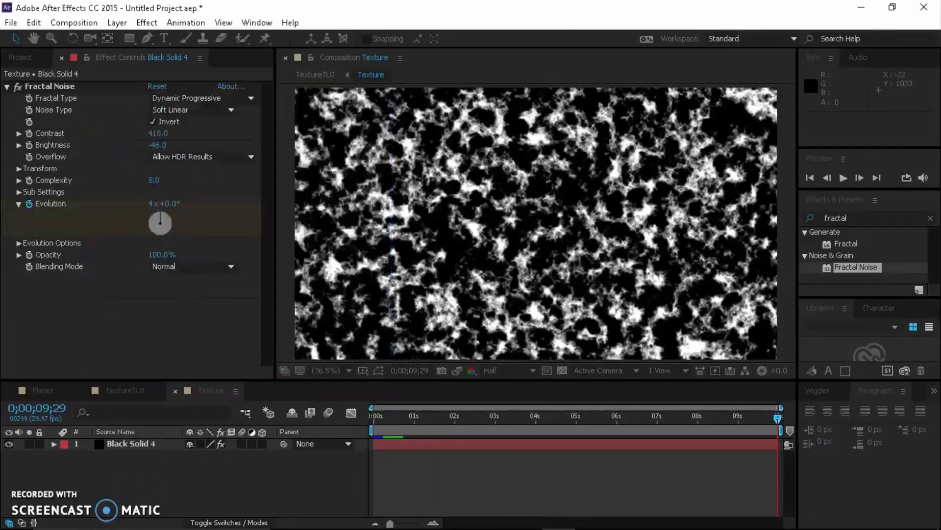
Apply inverted Fractal Noise to Mid with Dynamic Progressive type and Soft Linear noise
{"action": "right_click", "coordinate": [122, 443]}
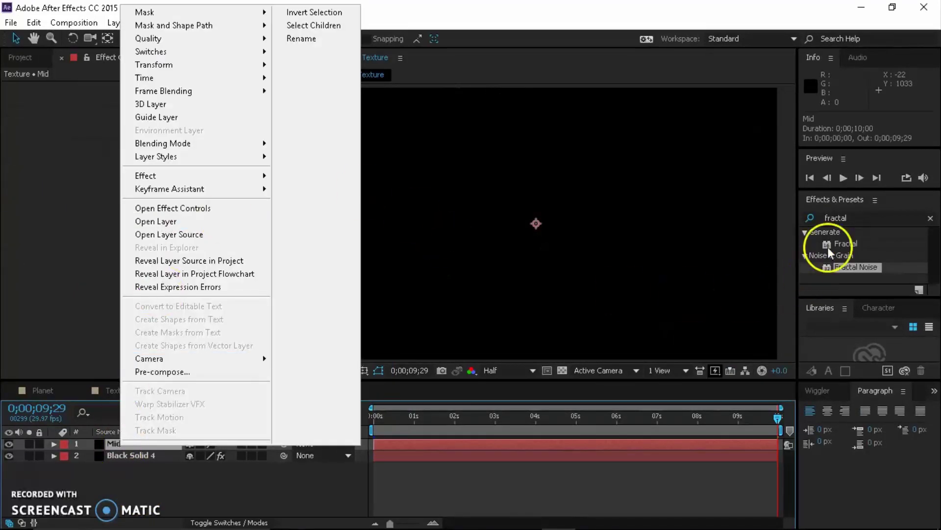
{"action": "left_click", "coordinate": [855, 267]}
{"action": "left_click_drag", "start_coordinate": [855, 267], "coordinate": [441, 273]}
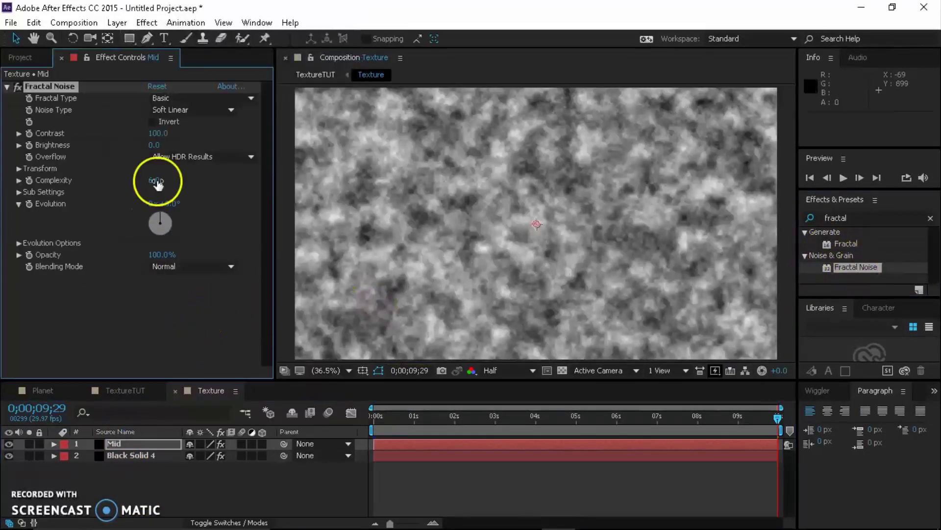
{"action": "left_click", "coordinate": [191, 98]}
{"action": "left_click", "coordinate": [204, 196]}
{"action": "left_click", "coordinate": [201, 109]}
{"action": "left_click", "coordinate": [189, 153]}
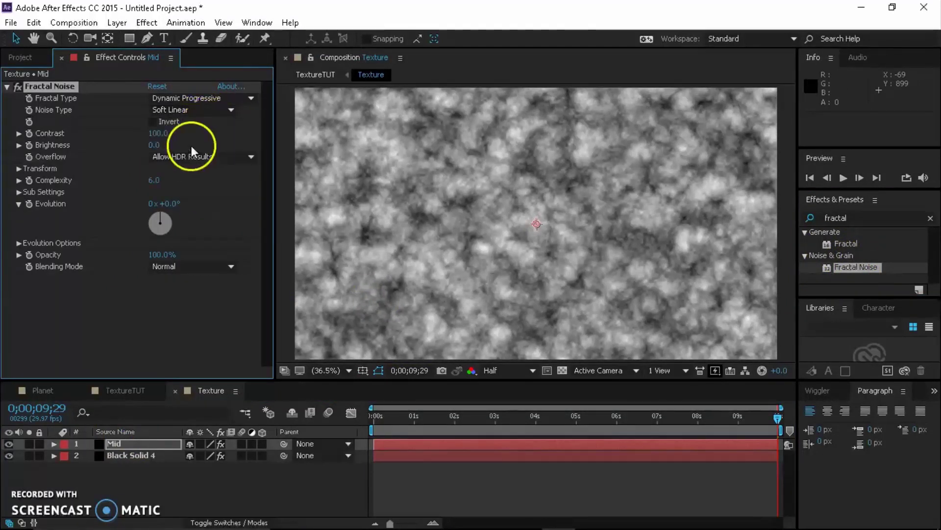
{"action": "left_click", "coordinate": [157, 122]}
Set Mid's noise to Contrast 272, Brightness -6, Complexity 10, and keyframe Evolution
{"action": "left_click_drag", "start_coordinate": [180, 136], "coordinate": [261, 138]}
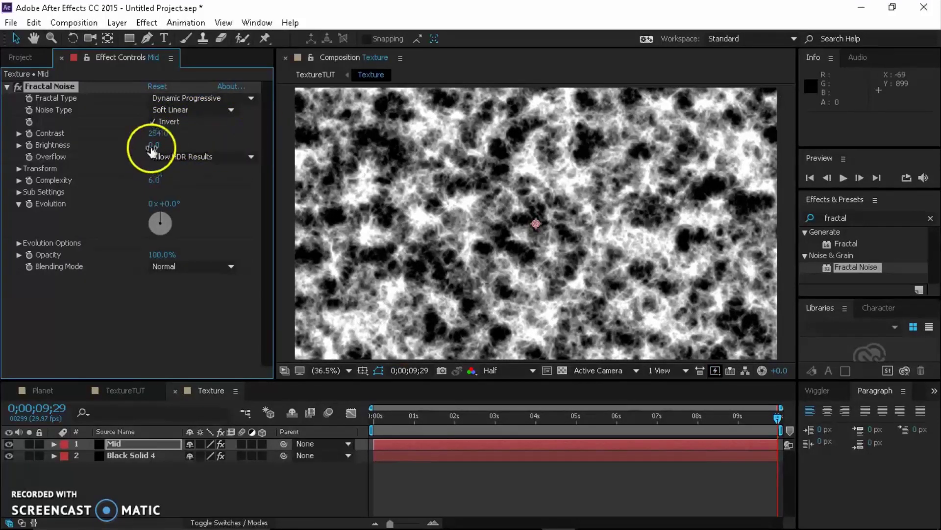
{"action": "left_click_drag", "start_coordinate": [148, 146], "coordinate": [168, 146]}
{"action": "left_click", "coordinate": [155, 180]}
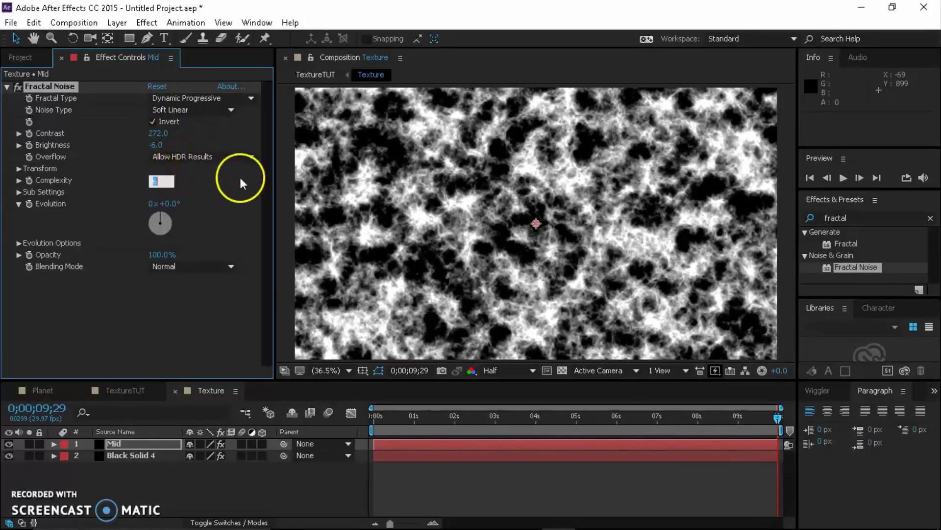
{"action": "type", "text": "10"}
{"action": "key", "text": "Return"}
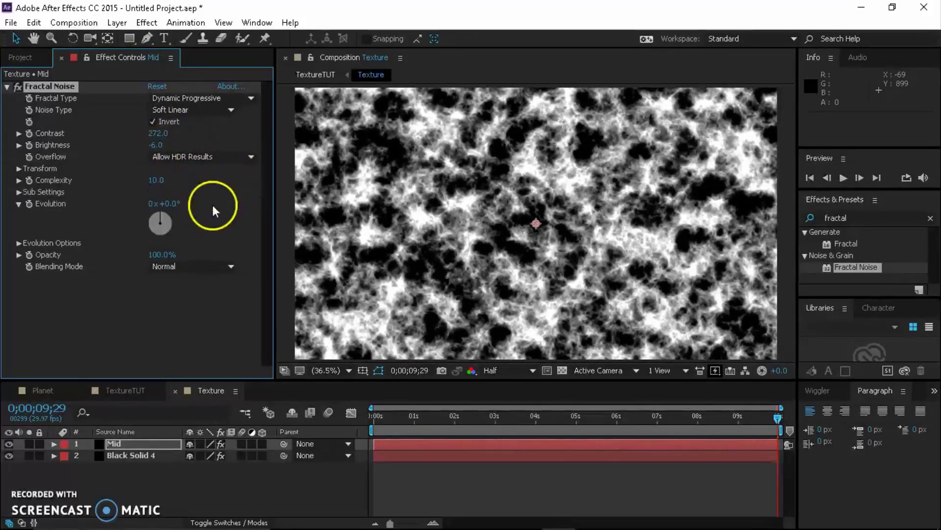
{"action": "left_click", "coordinate": [28, 204]}
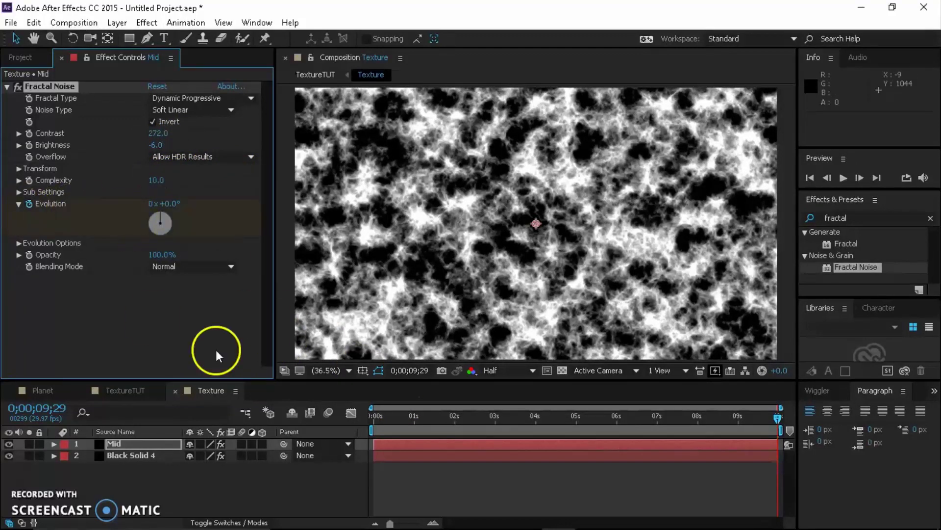
{"action": "left_click", "coordinate": [128, 369]}
Move Mid's Evolution keyframe to 0s and set Evolution to 3 revolutions at the end
{"action": "left_click", "coordinate": [113, 443]}
{"action": "key", "text": "u"}
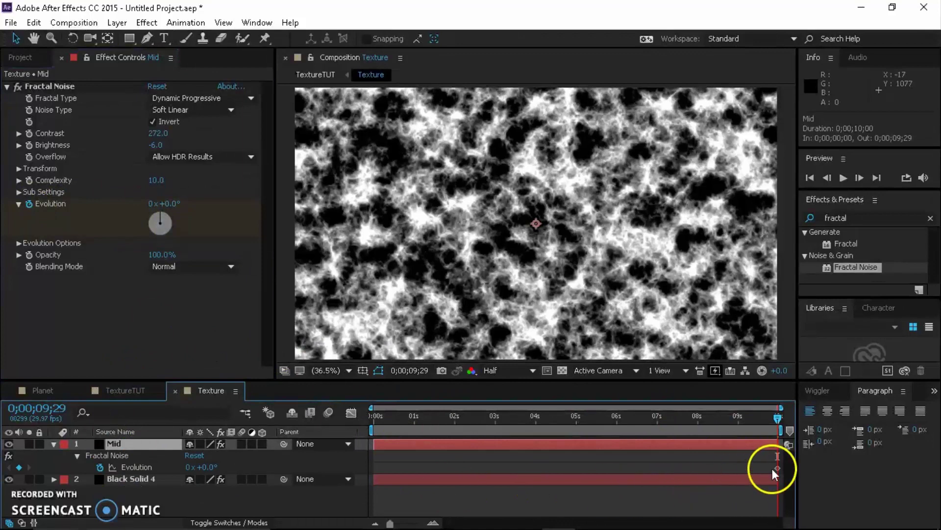
{"action": "left_click_drag", "start_coordinate": [777, 469], "coordinate": [374, 472]}
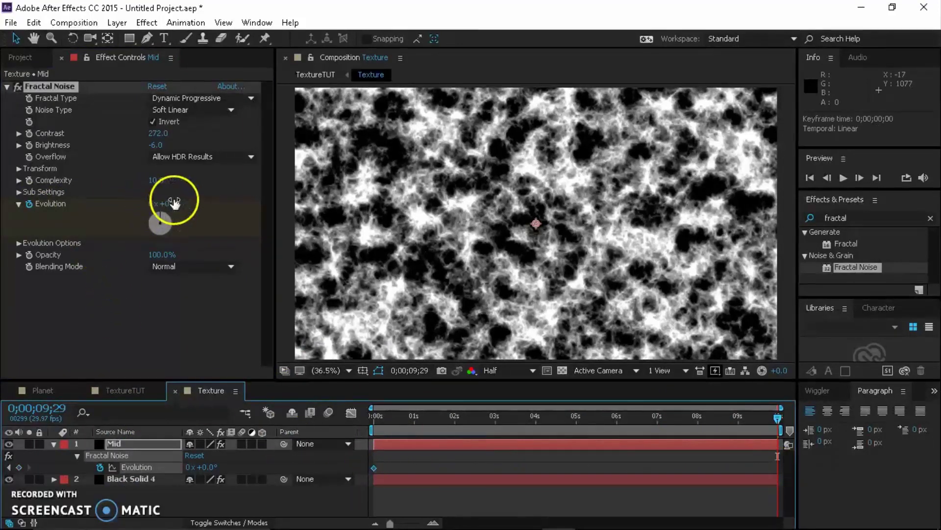
{"action": "left_click", "coordinate": [153, 205]}
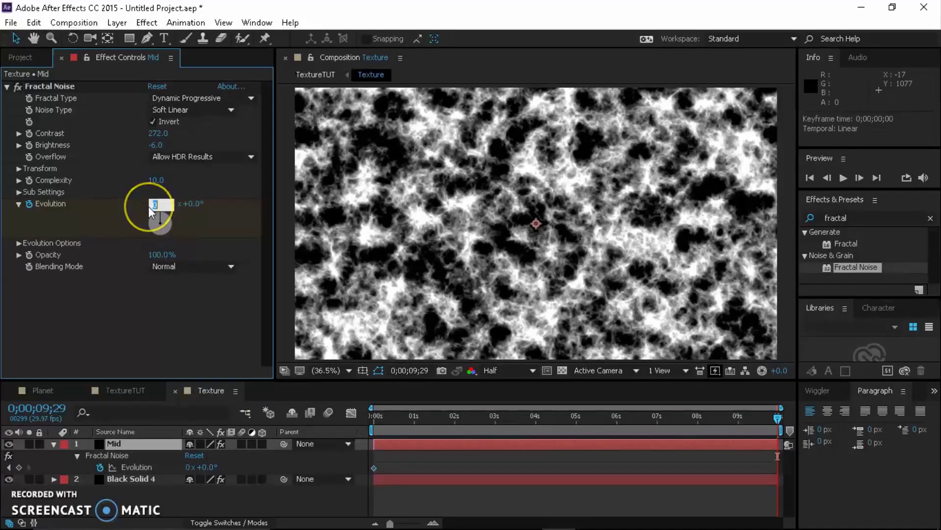
{"action": "type", "text": "3"}
{"action": "key", "text": "Return"}
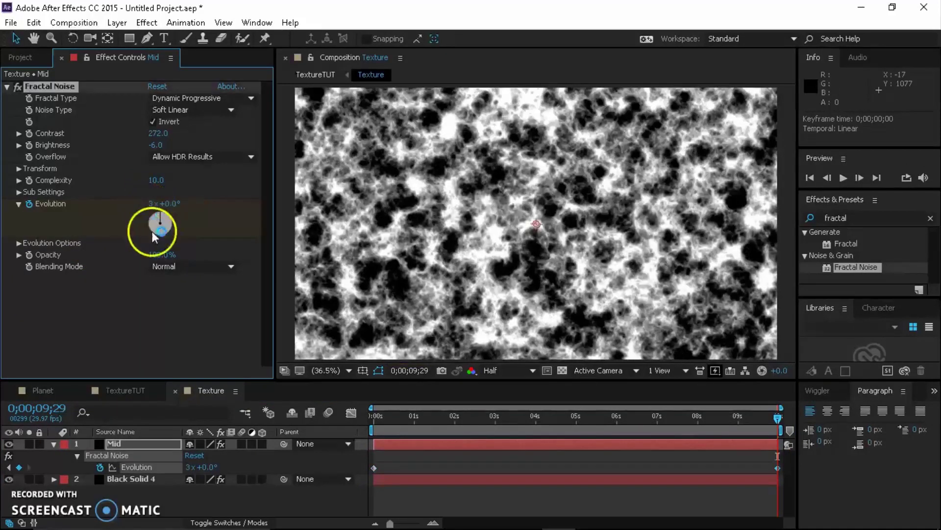
Give Mid Random Seed 190, Contrast 316, Brightness -16, and Add blend mode
{"action": "left_click", "coordinate": [17, 244]}
{"action": "left_click_drag", "start_coordinate": [154, 279], "coordinate": [166, 285]}
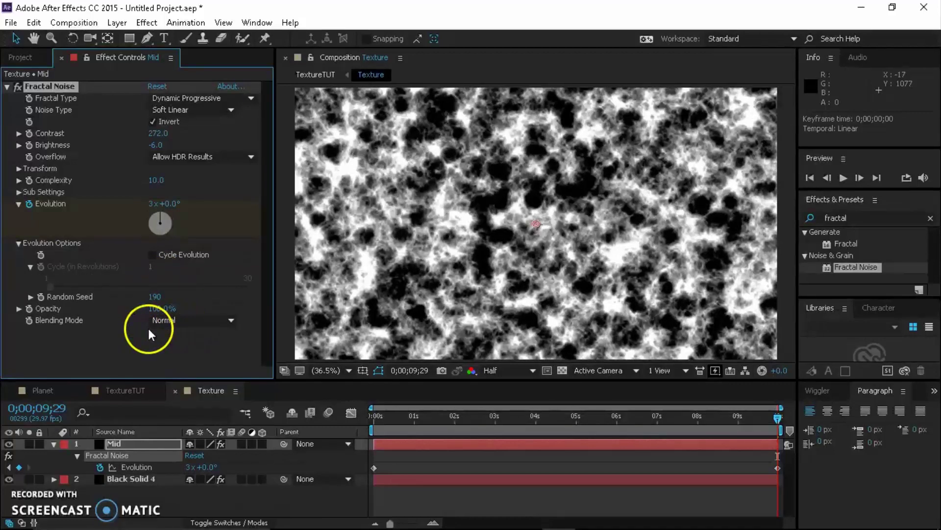
{"action": "mouse_move", "coordinate": [158, 134]}
{"action": "left_mouse_down"}
{"action": "mouse_move", "coordinate": [184, 135]}
{"action": "mouse_move", "coordinate": [150, 145]}
{"action": "left_mouse_up"}
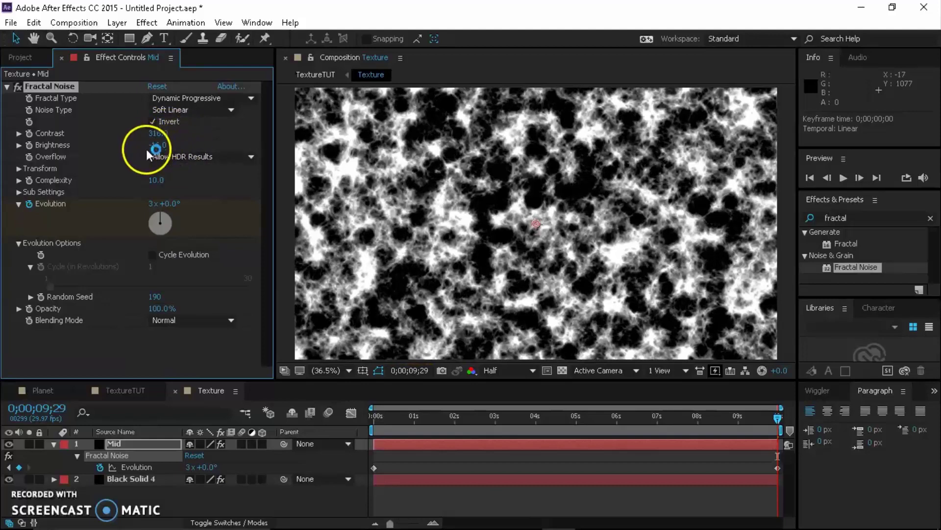
{"action": "left_click", "coordinate": [53, 443]}
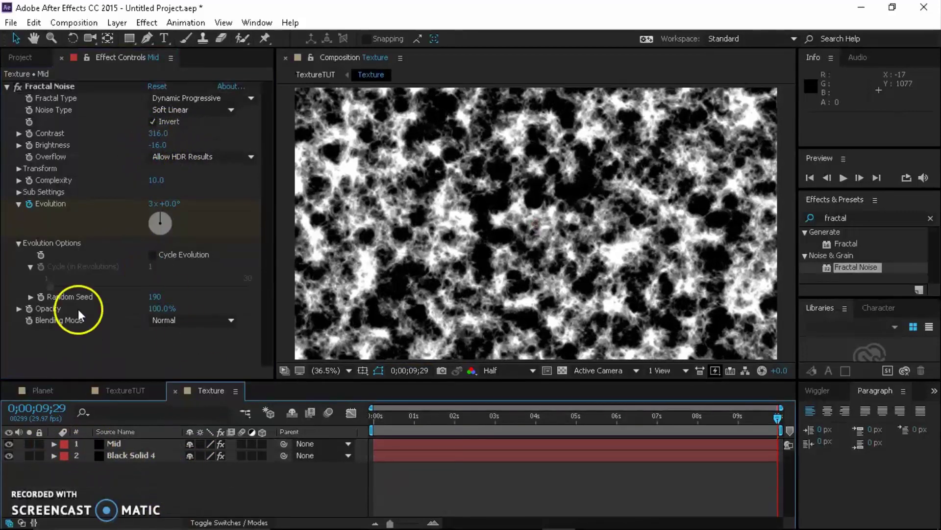
{"action": "left_click", "coordinate": [223, 522]}
{"action": "left_click", "coordinate": [223, 443]}
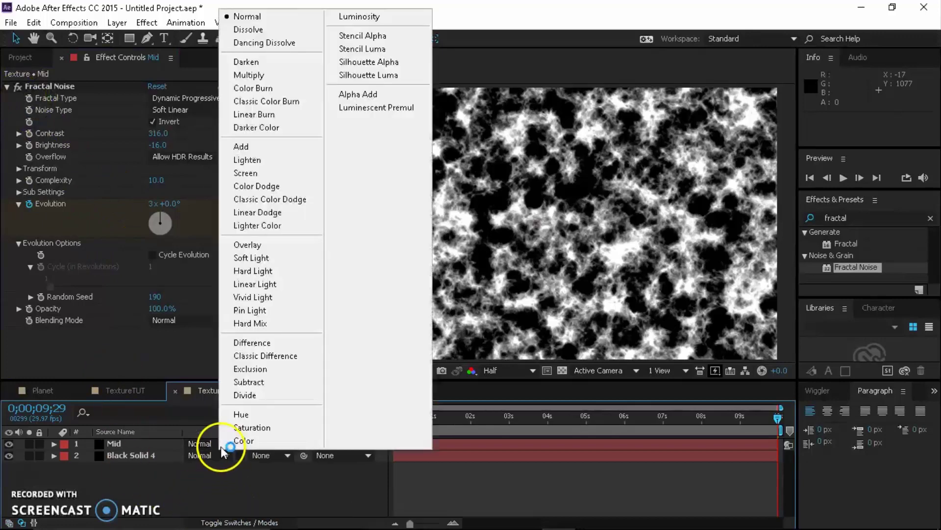
{"action": "left_click", "coordinate": [262, 146]}
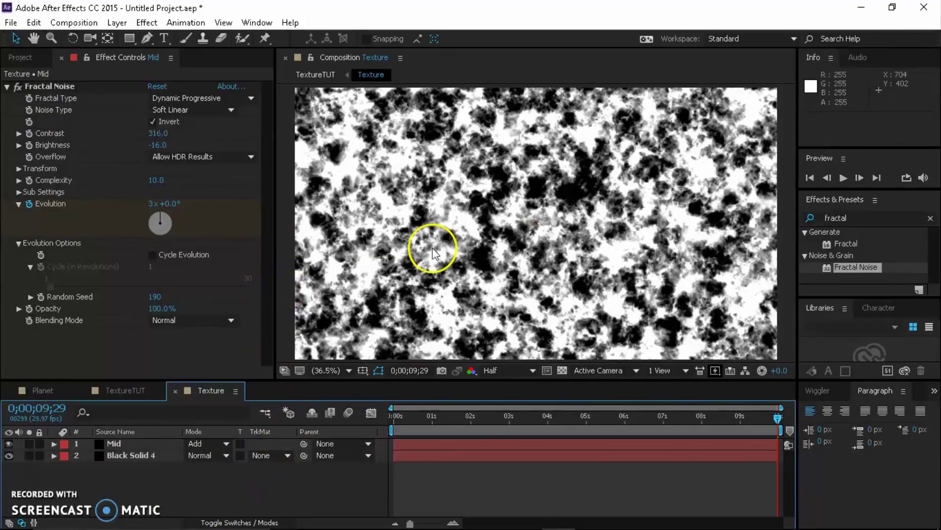
{"action": "left_click", "coordinate": [93, 296]}
{"action": "right_click", "coordinate": [157, 478]}
Create a new solid layer and rename it to 'main'
{"action": "left_click", "coordinate": [130, 476]}
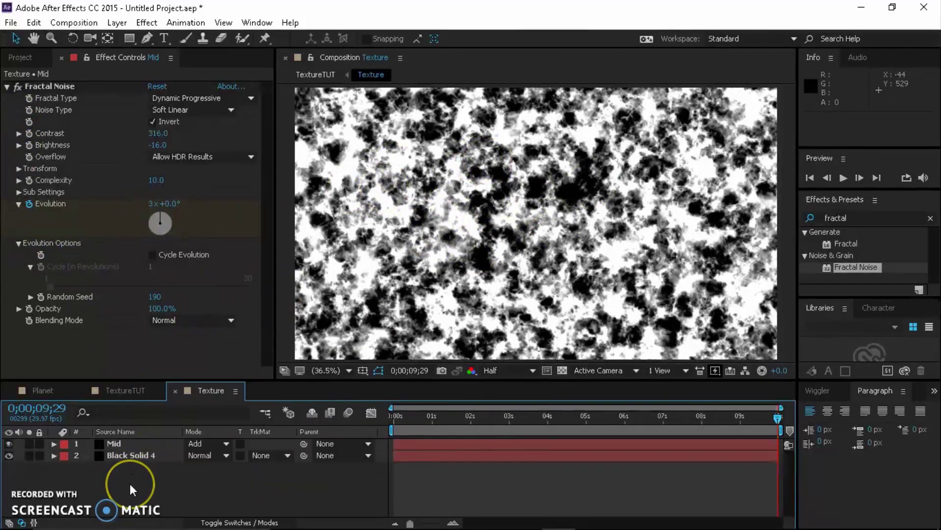
{"action": "key", "text": "ctrl+y"}
{"action": "type", "text": "mian"}
{"action": "key", "text": "Return"}
{"action": "right_click", "coordinate": [137, 444]}
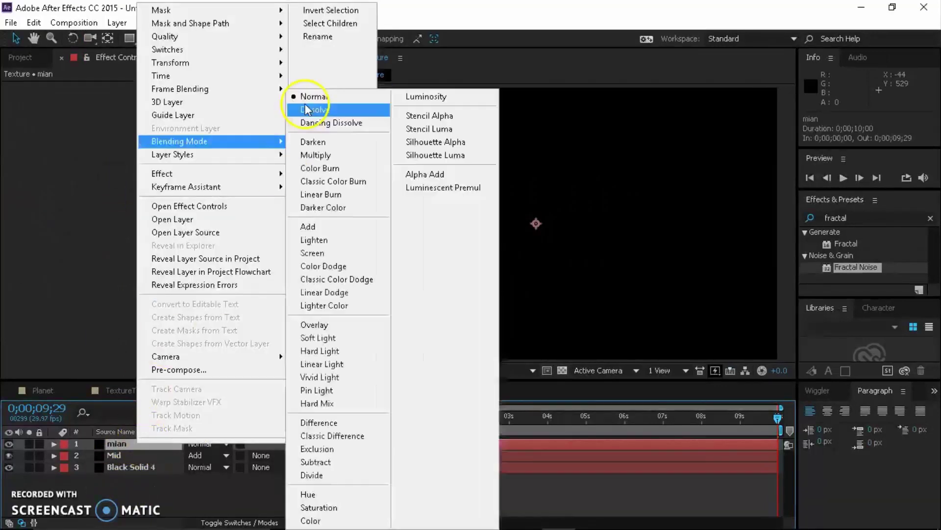
{"action": "left_click", "coordinate": [335, 42]}
{"action": "type", "text": "m"}
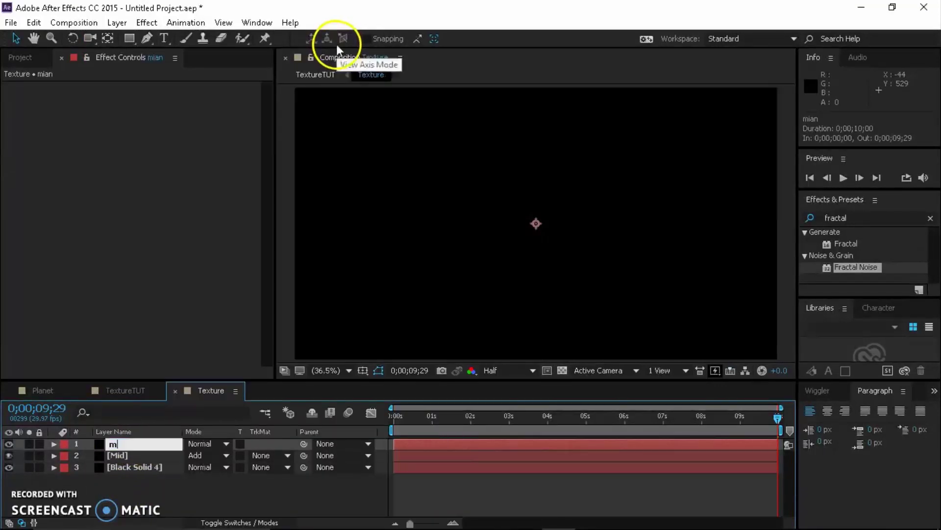
{"action": "type", "text": "ain"}
{"action": "key", "text": "Return"}
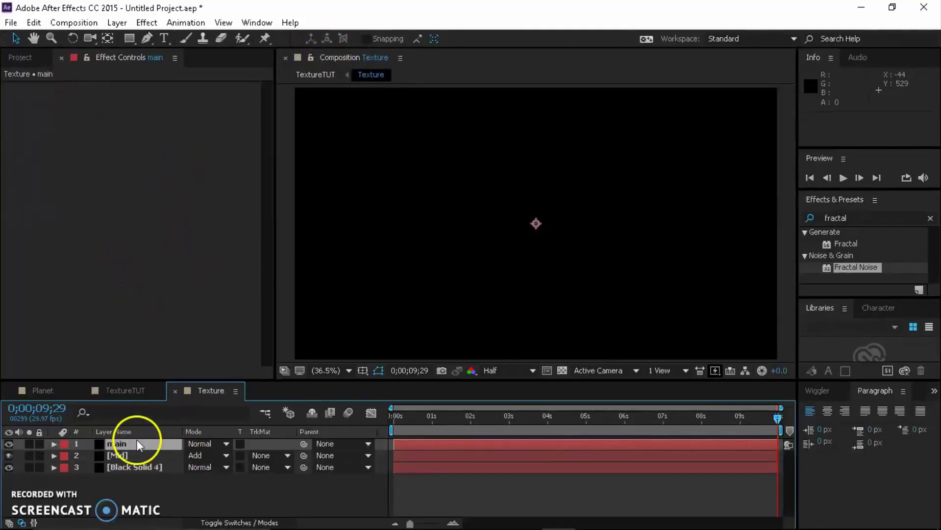
Apply Fractal Noise with Dynamic Progressive type, Invert on and Contrast 254
{"action": "left_click_drag", "start_coordinate": [849, 268], "coordinate": [113, 143]}
{"action": "left_click", "coordinate": [172, 100]}
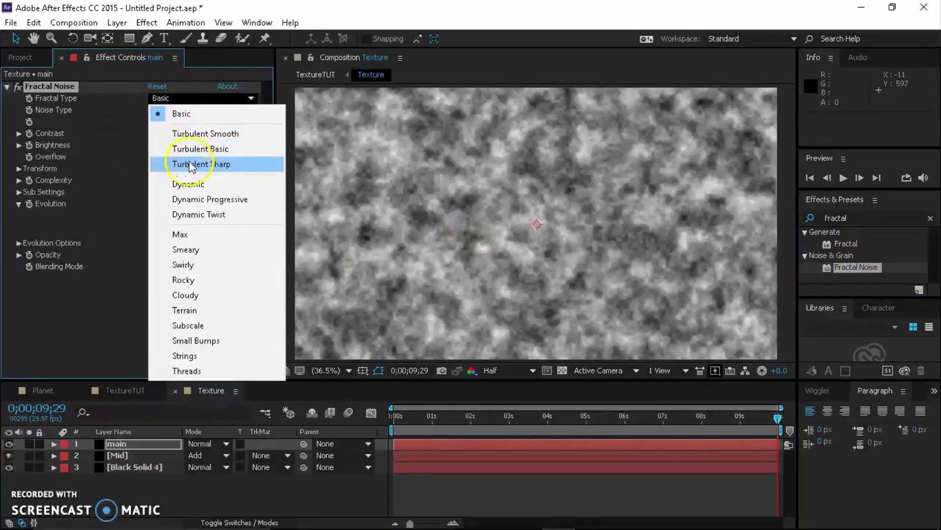
{"action": "left_click", "coordinate": [190, 196]}
{"action": "left_click", "coordinate": [160, 112]}
{"action": "left_click", "coordinate": [130, 109]}
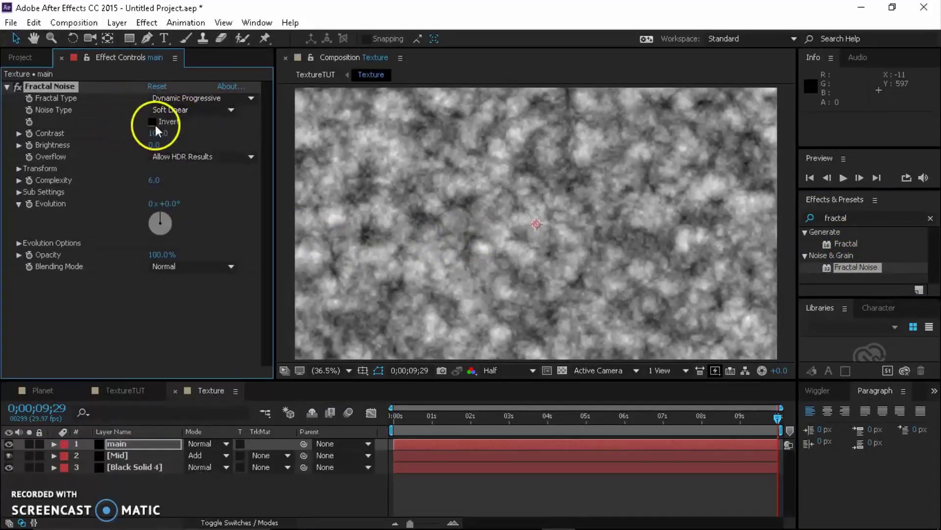
{"action": "left_click", "coordinate": [152, 122]}
{"action": "left_click_drag", "start_coordinate": [156, 134], "coordinate": [267, 135]}
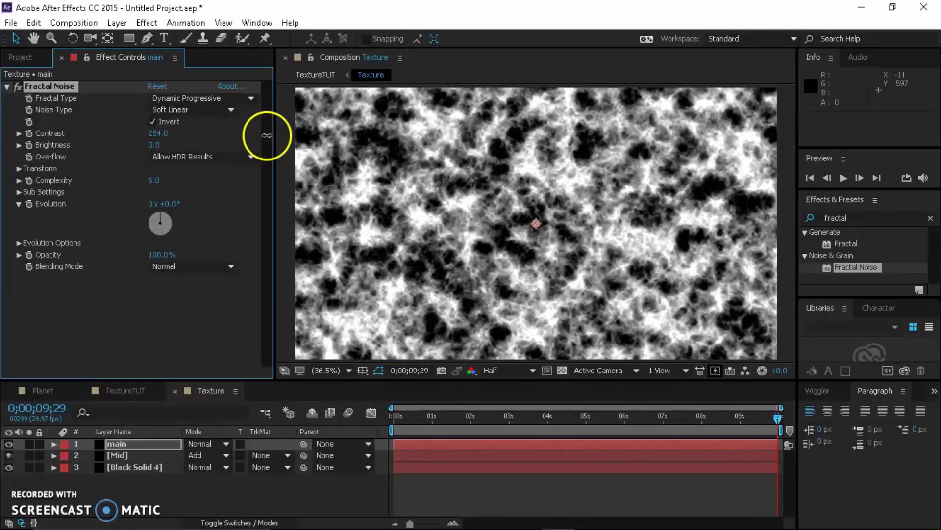
Set Fractal Noise Brightness to 5 and Complexity to 15, and keyframe Evolution
{"action": "left_click_drag", "start_coordinate": [158, 145], "coordinate": [161, 145]}
{"action": "left_click", "coordinate": [161, 146]}
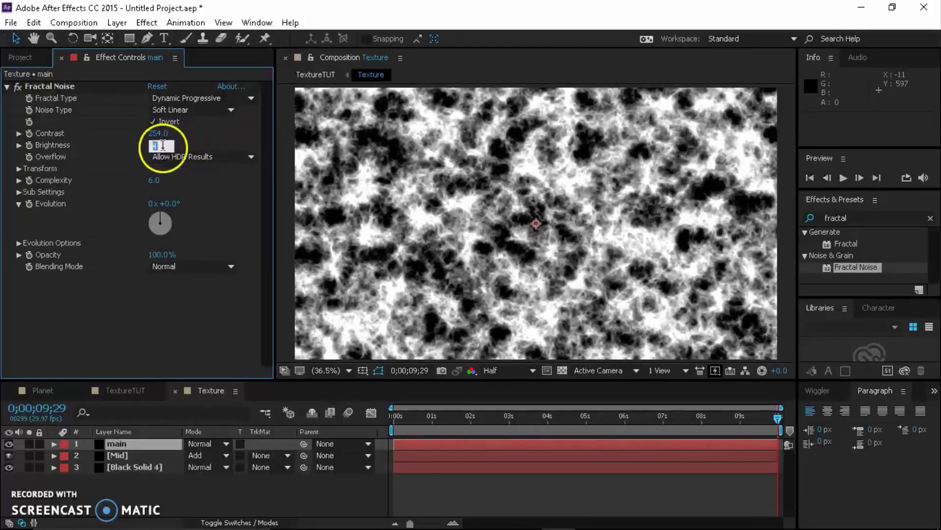
{"action": "type", "text": "5"}
{"action": "key", "text": "Return"}
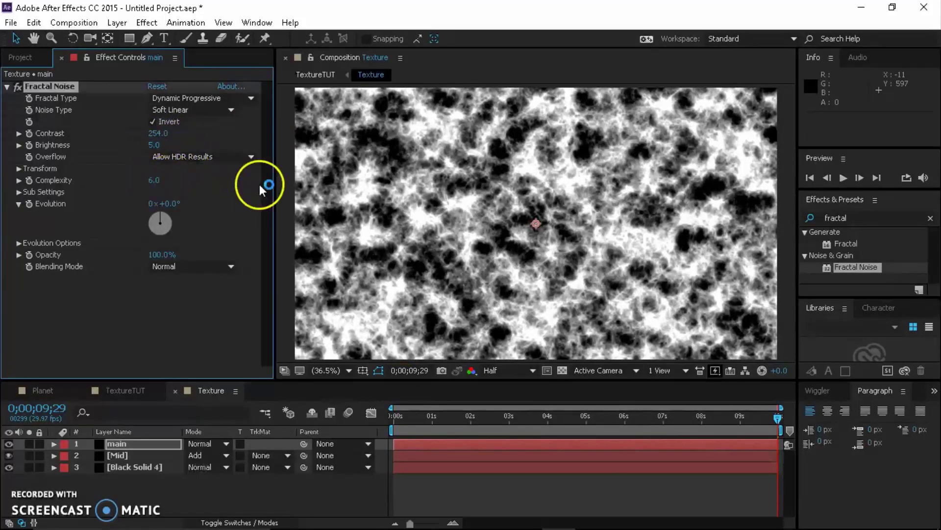
{"action": "left_click", "coordinate": [160, 182]}
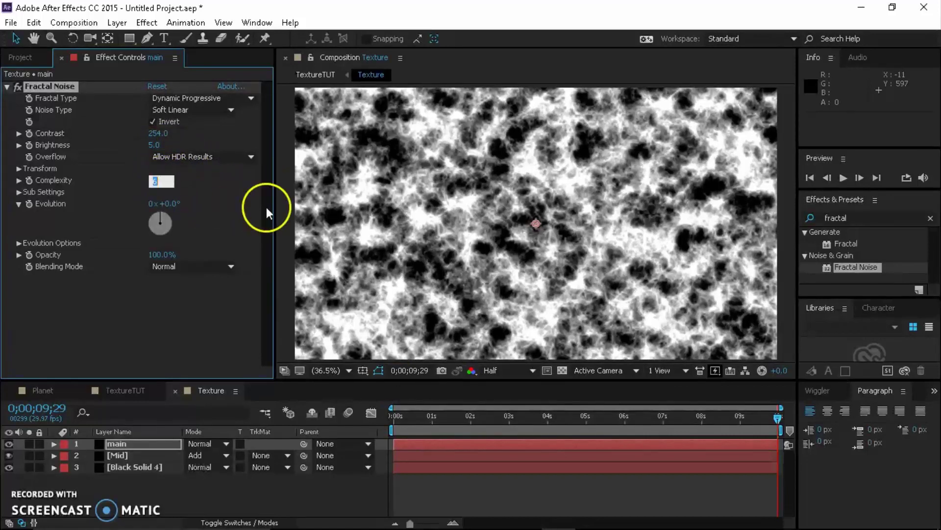
{"action": "type", "text": "15"}
{"action": "key", "text": "Return"}
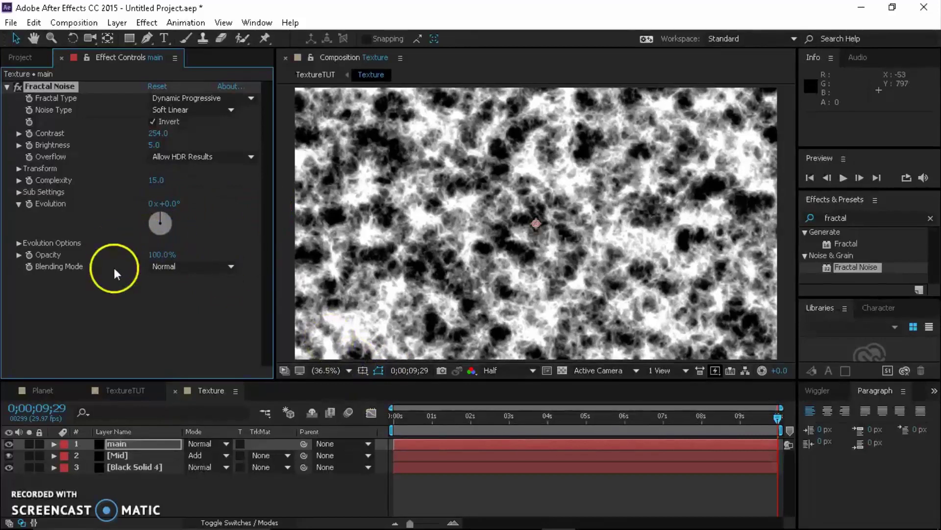
{"action": "left_click", "coordinate": [30, 204]}
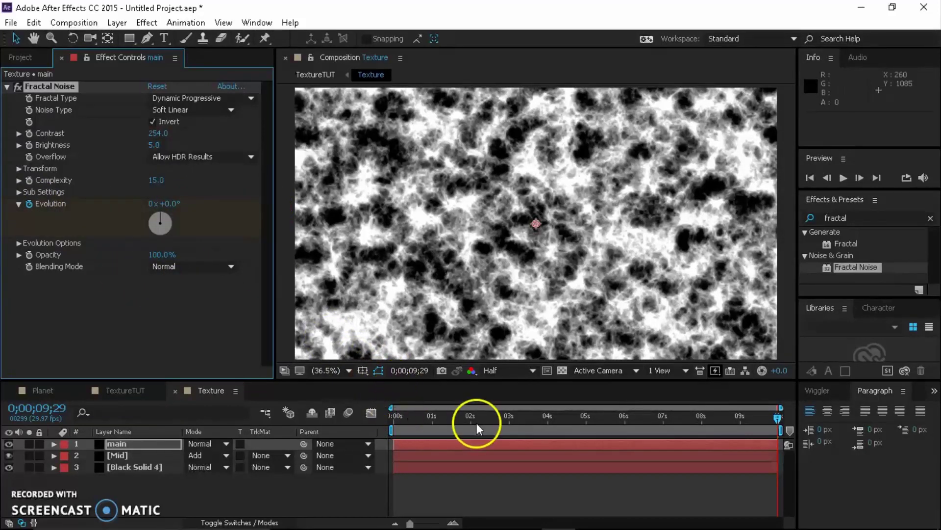
Move the Evolution keyframe to the clip start, set 3 revolutions and Random Seed 430
{"action": "left_click", "coordinate": [169, 442]}
{"action": "key", "text": "u"}
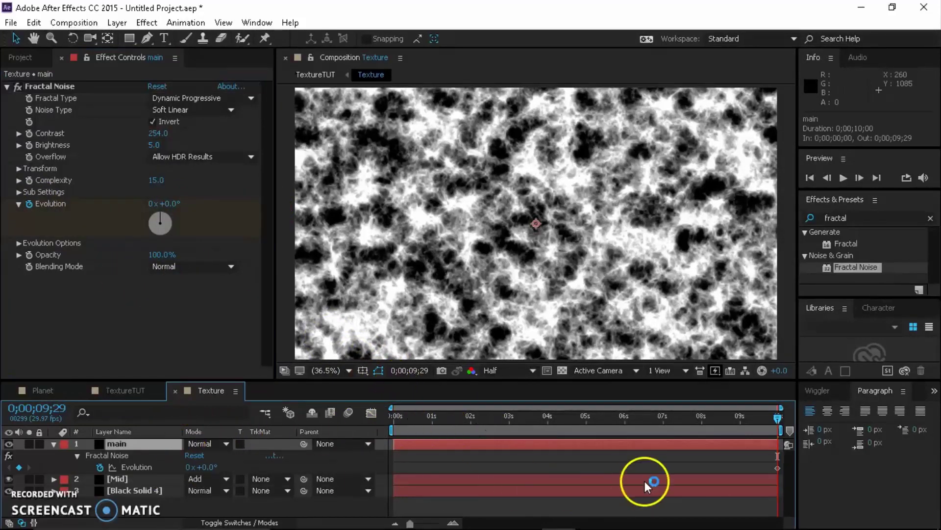
{"action": "left_click_drag", "start_coordinate": [778, 467], "coordinate": [399, 471]}
{"action": "left_click", "coordinate": [152, 204]}
{"action": "type", "text": "3"}
{"action": "key", "text": "Return"}
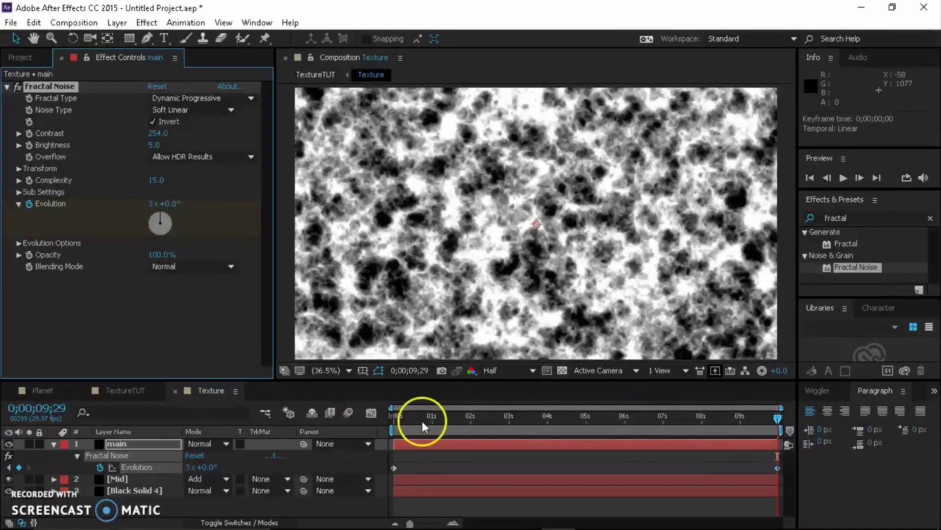
{"action": "left_click", "coordinate": [19, 243]}
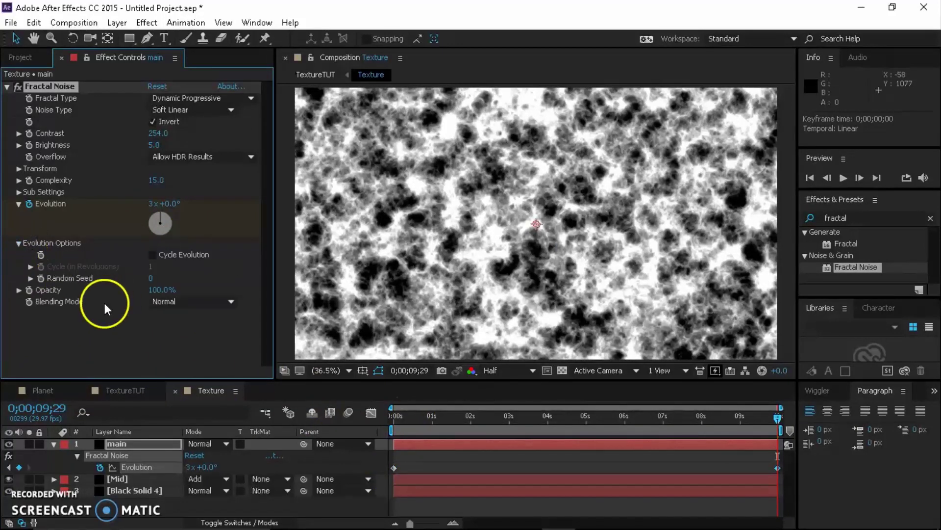
{"action": "left_click_drag", "start_coordinate": [149, 277], "coordinate": [183, 311]}
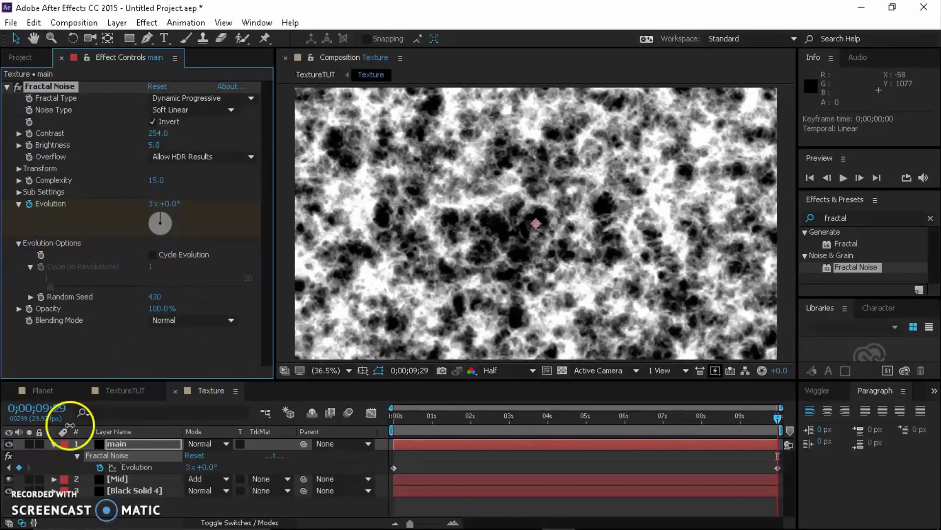
Set the main layer's blending mode to Add
{"action": "left_click", "coordinate": [213, 443]}
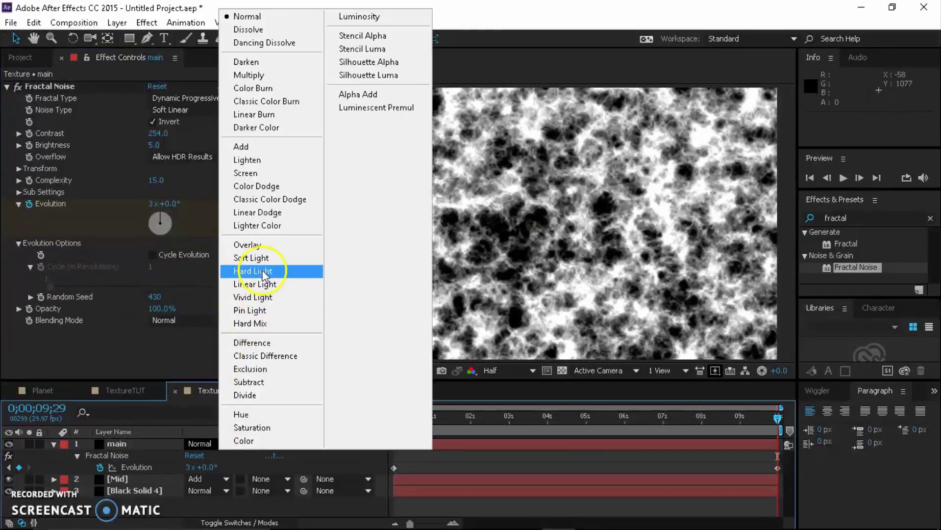
{"action": "left_click", "coordinate": [282, 149]}
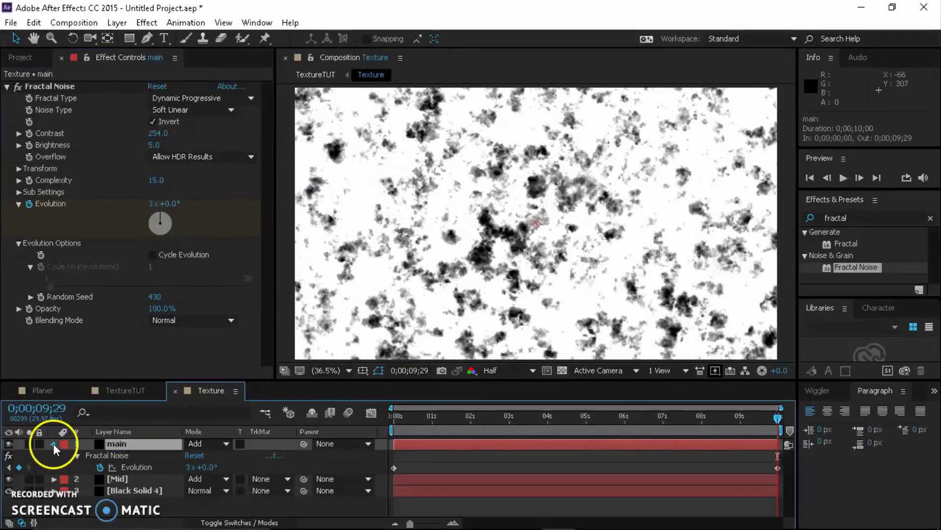
{"action": "left_click", "coordinate": [53, 444]}
{"action": "left_click", "coordinate": [137, 450]}
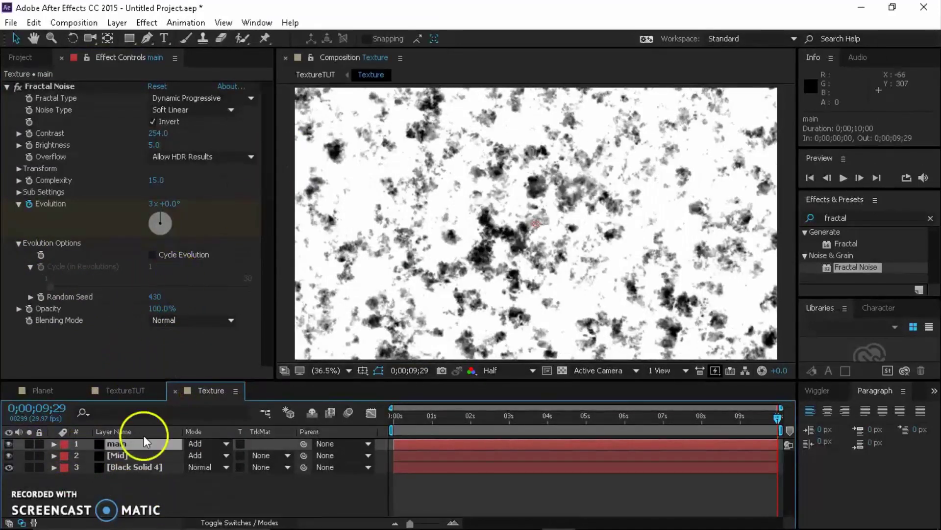
Lower the main layer's Fractal Noise Brightness to -62
{"action": "left_click", "coordinate": [156, 181]}
{"action": "left_click", "coordinate": [155, 145]}
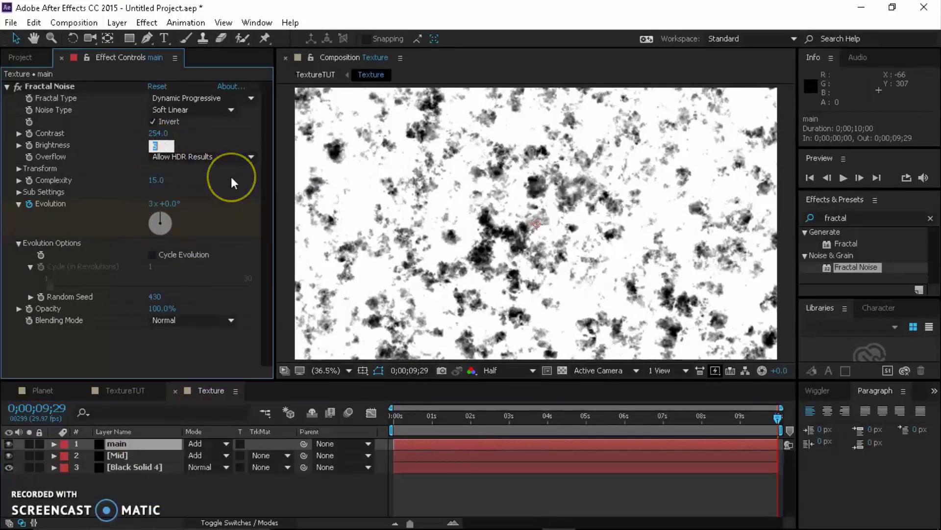
{"action": "type", "text": "1"}
{"action": "key", "text": "Return"}
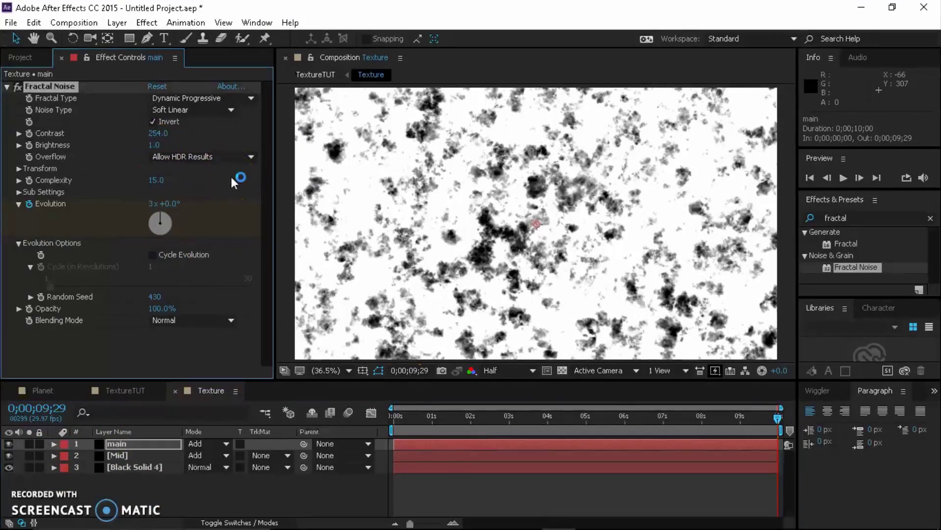
{"action": "left_click", "coordinate": [225, 173]}
{"action": "left_click_drag", "start_coordinate": [156, 145], "coordinate": [121, 149]}
{"action": "left_click", "coordinate": [193, 507]}
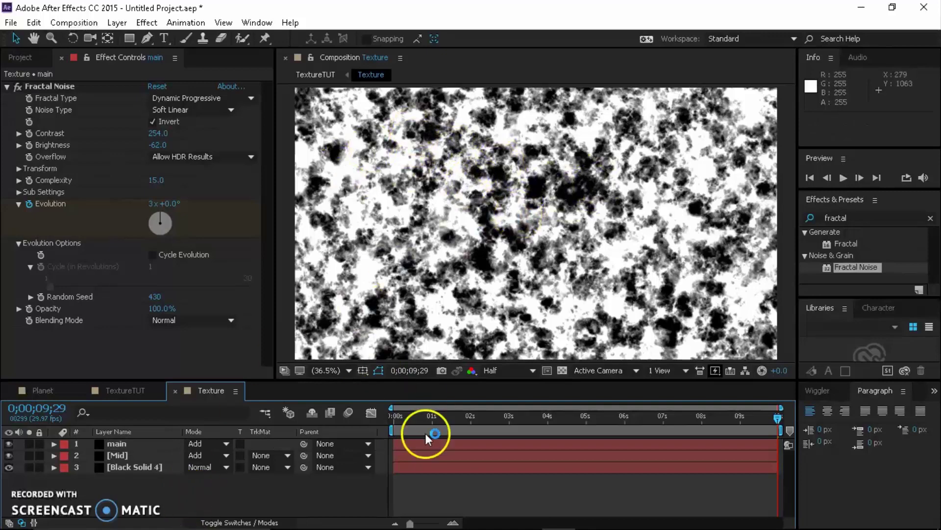
Scrub ahead to check the animation, change the fast preview mode and clear the effect search
{"action": "left_click_drag", "start_coordinate": [415, 424], "coordinate": [651, 417]}
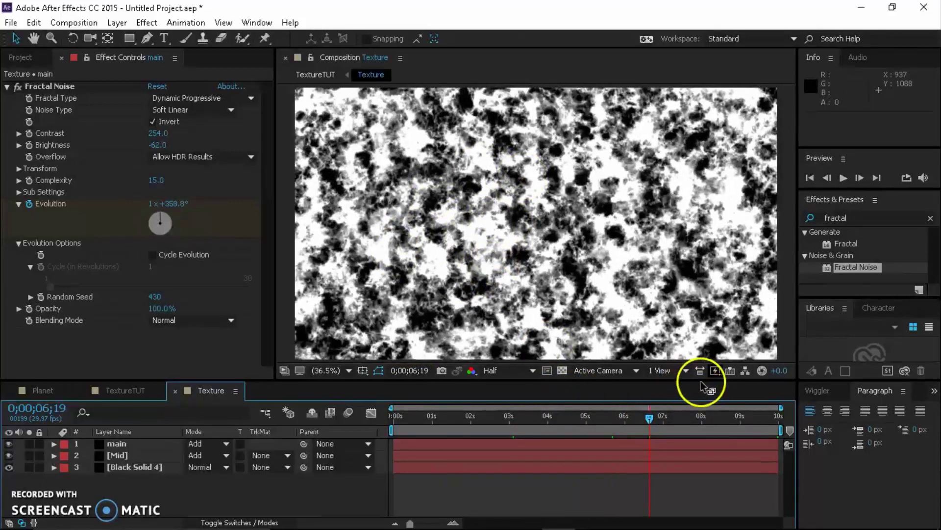
{"action": "left_click", "coordinate": [715, 371]}
{"action": "left_click", "coordinate": [758, 402]}
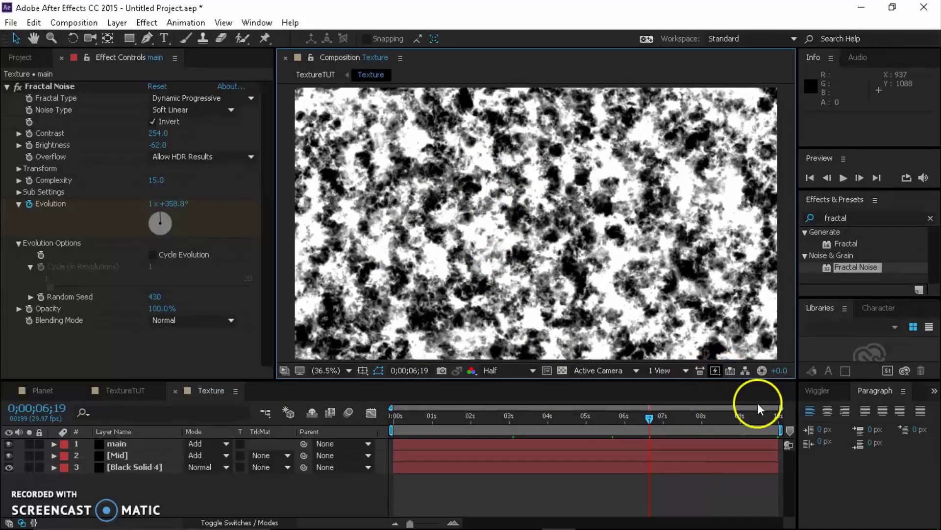
{"action": "left_click", "coordinate": [930, 218]}
{"action": "left_click", "coordinate": [210, 498]}
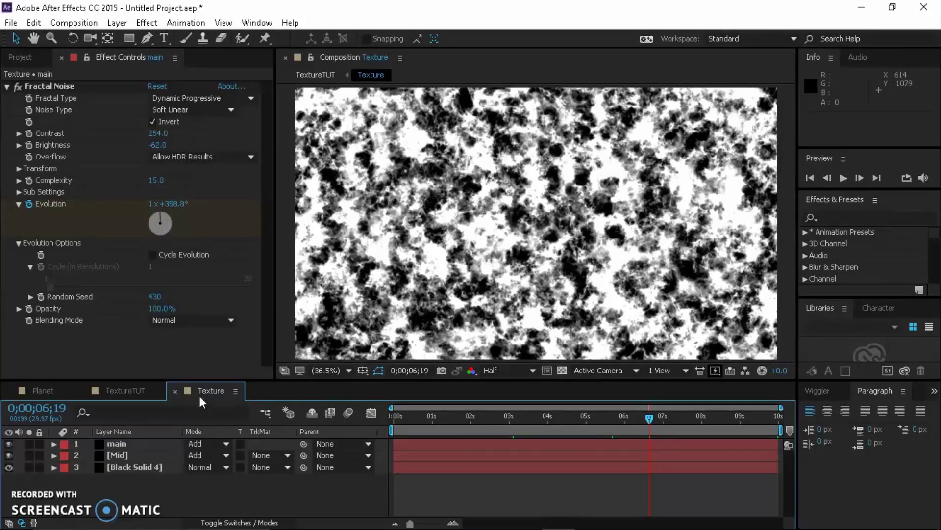
In TextureTUT, select the Texture layer and apply CC Sphere found by searching 'cc'
{"action": "left_click", "coordinate": [129, 393]}
{"action": "left_click", "coordinate": [157, 464]}
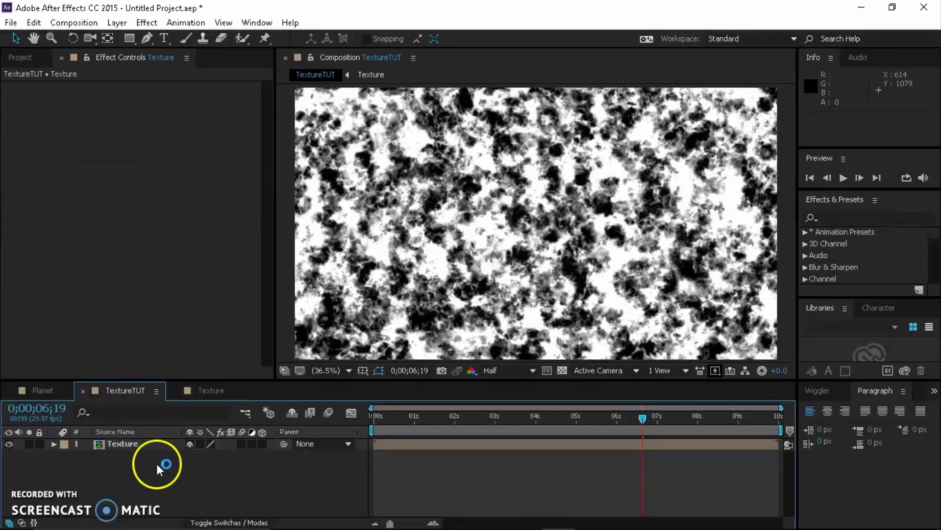
{"action": "left_click", "coordinate": [129, 449]}
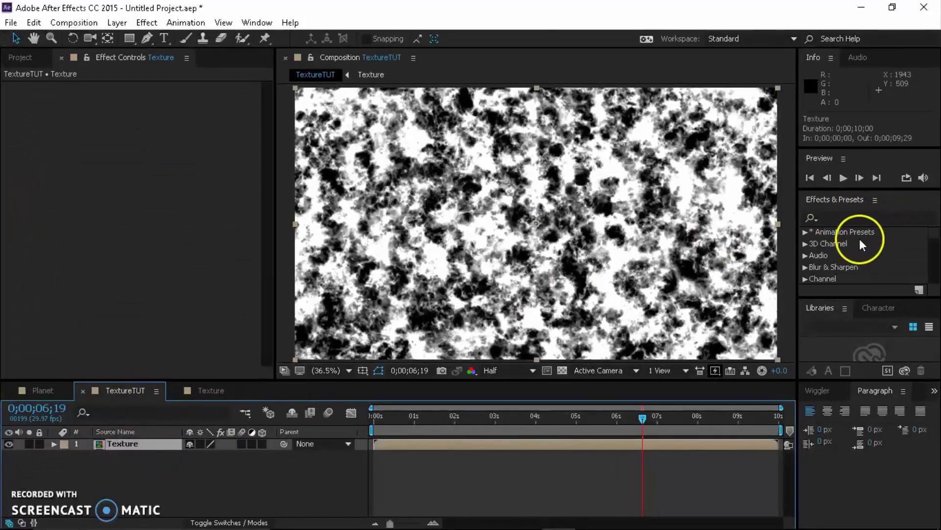
{"action": "left_click", "coordinate": [873, 217]}
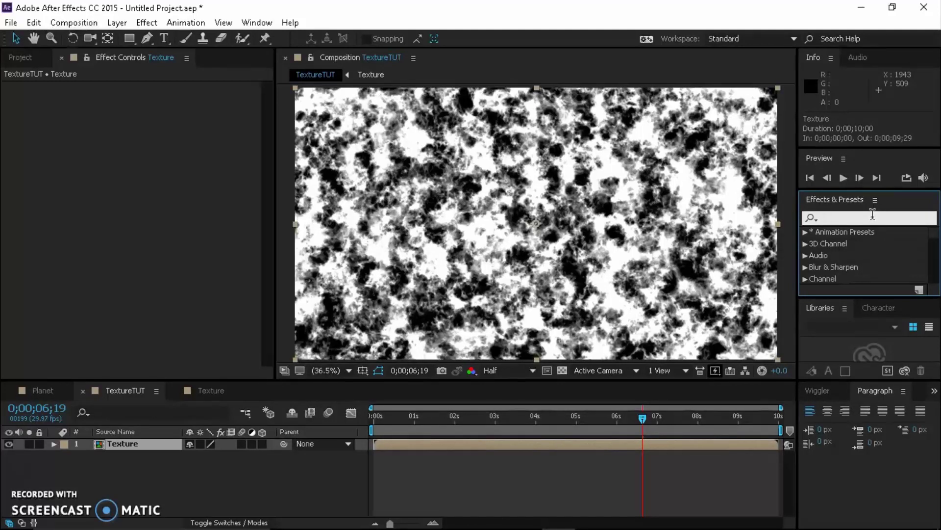
{"action": "left_click", "coordinate": [873, 217]}
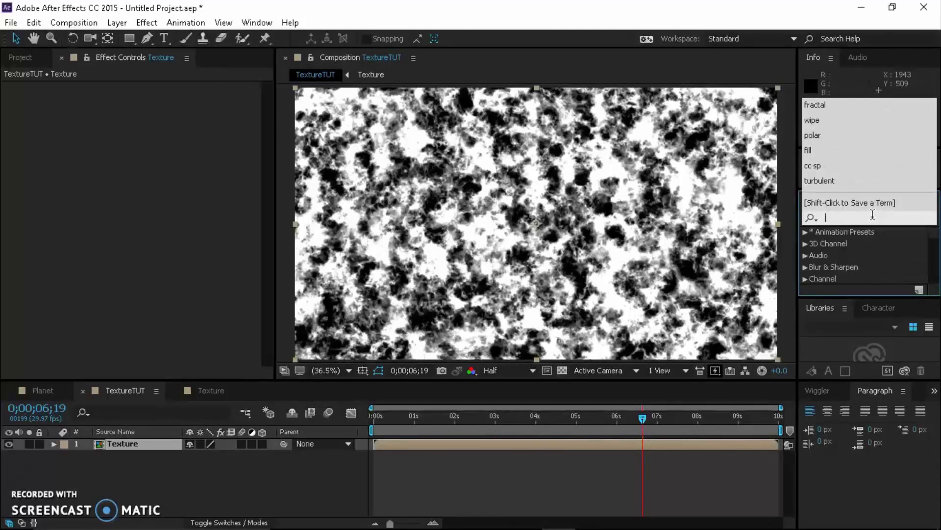
{"action": "type", "text": "sphere "}
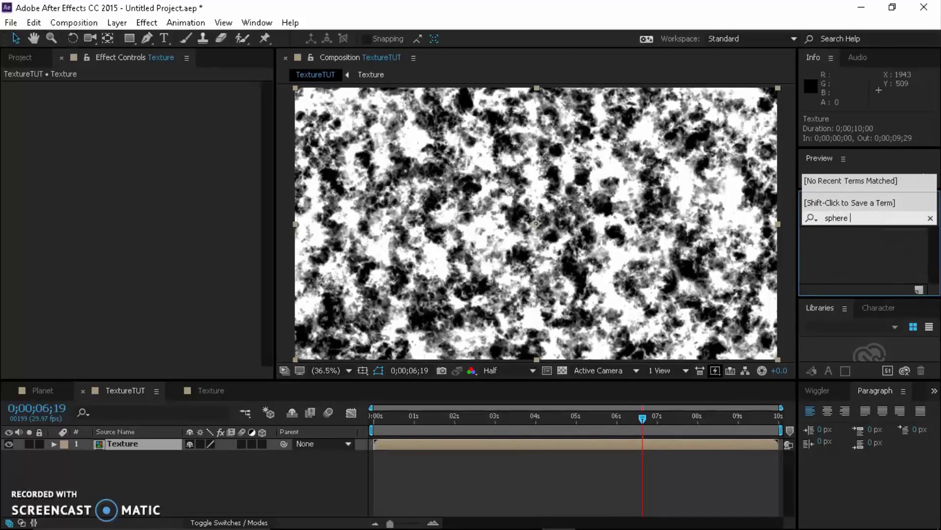
{"action": "type", "text": "cc"}
{"action": "left_click_drag", "start_coordinate": [877, 216], "coordinate": [835, 221]}
{"action": "key", "text": "BackSpace"}
{"action": "scroll", "coordinate": [880, 268], "scroll_direction": "down", "scroll_amount": 10}
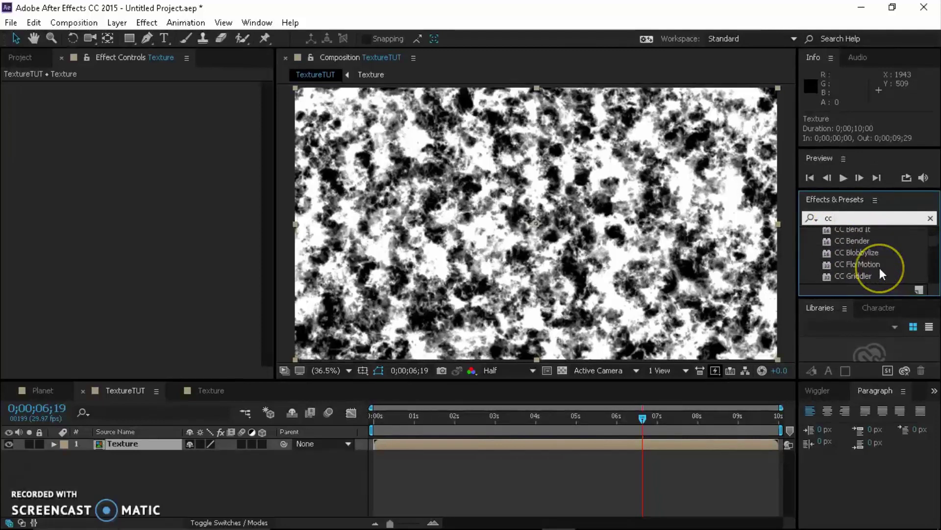
{"action": "scroll", "coordinate": [880, 273], "scroll_direction": "down", "scroll_amount": 8}
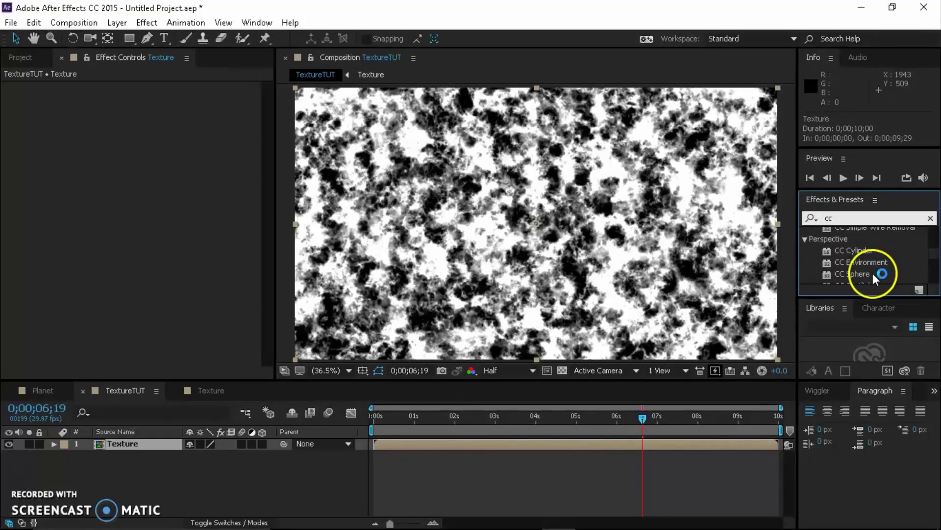
{"action": "left_click_drag", "start_coordinate": [856, 273], "coordinate": [393, 305]}
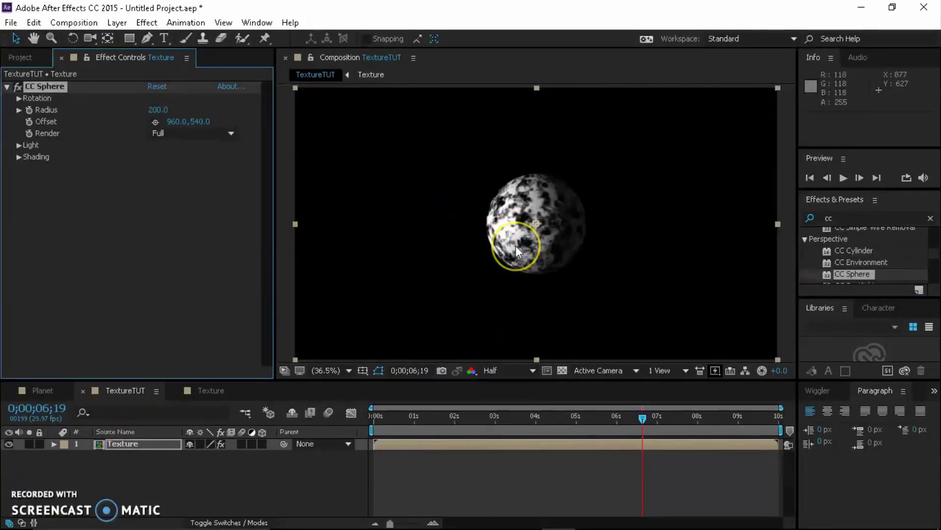
Set the viewer magnification to fit the whole composition
{"action": "scroll", "coordinate": [516, 245], "scroll_direction": "up", "scroll_amount": 1}
{"action": "scroll", "coordinate": [515, 246], "scroll_direction": "down", "scroll_amount": 1}
{"action": "scroll", "coordinate": [504, 228], "scroll_direction": "down", "scroll_amount": 1}
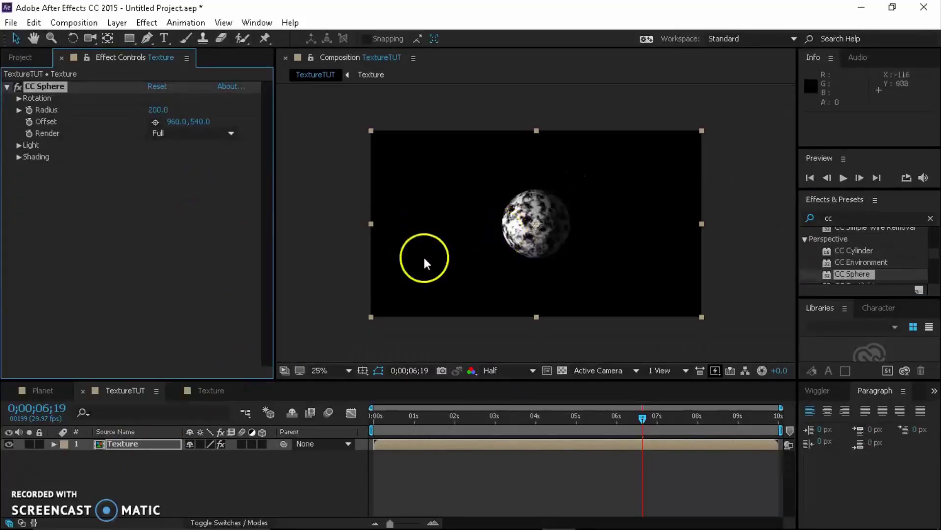
{"action": "left_click", "coordinate": [331, 370]}
{"action": "left_click", "coordinate": [357, 121]}
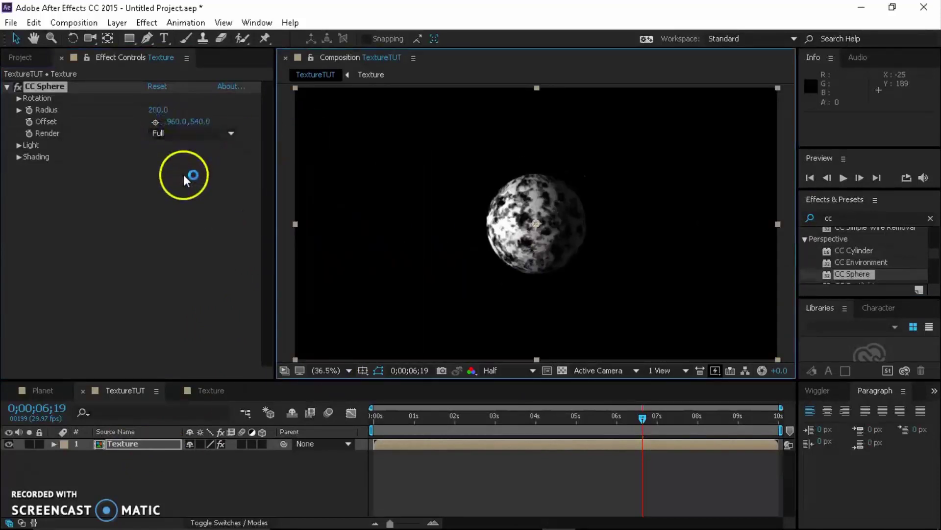
Set CC Sphere Radius to 300, switch preview to Full resolution, then raise Radius to 400
{"action": "left_click", "coordinate": [158, 109]}
{"action": "type", "text": "300"}
{"action": "key", "text": "Return"}
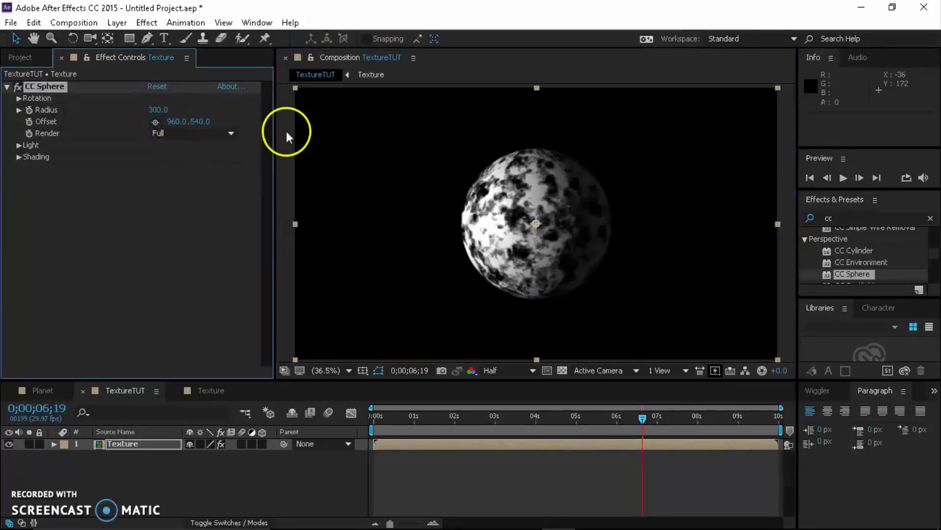
{"action": "left_click", "coordinate": [515, 370]}
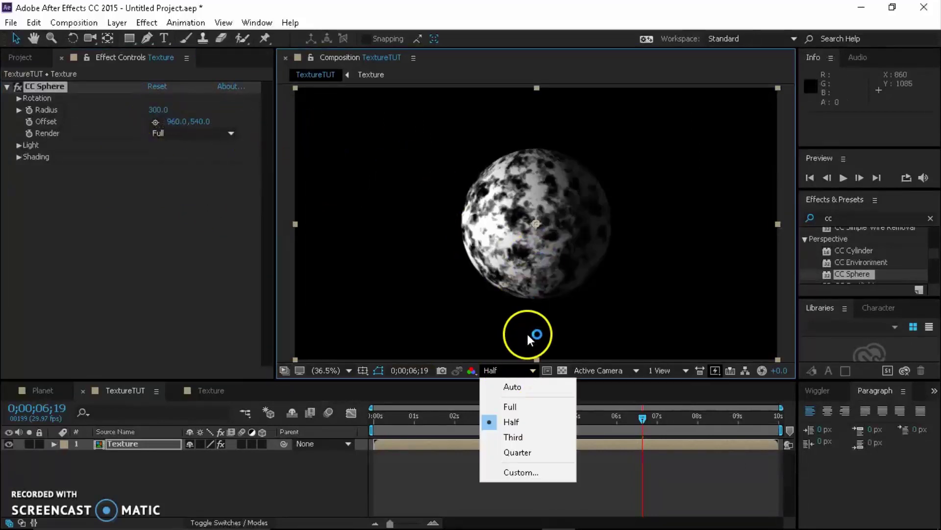
{"action": "left_click", "coordinate": [505, 404]}
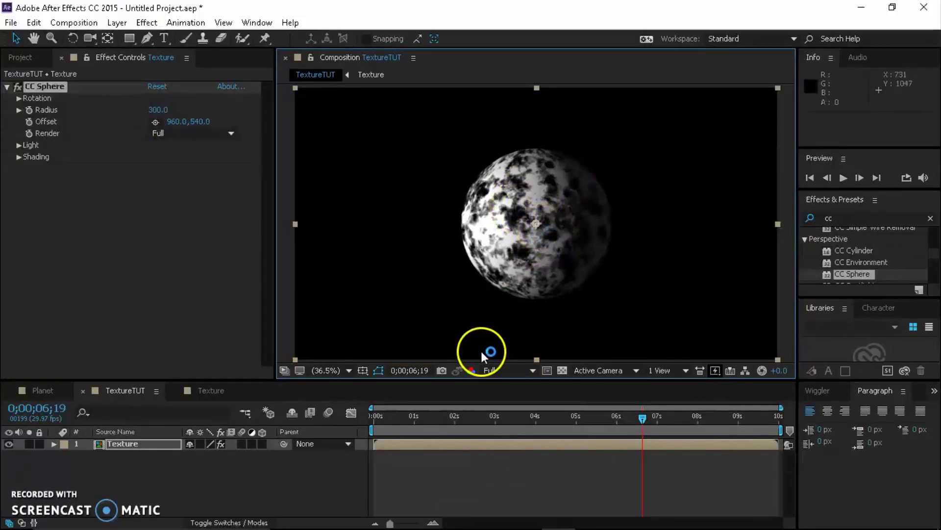
{"action": "left_click", "coordinate": [159, 110]}
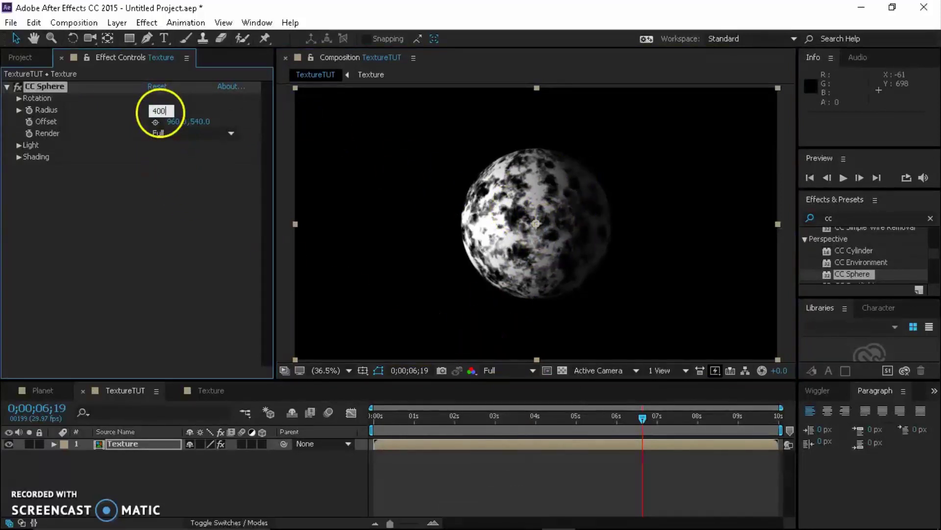
{"action": "key", "text": "Return"}
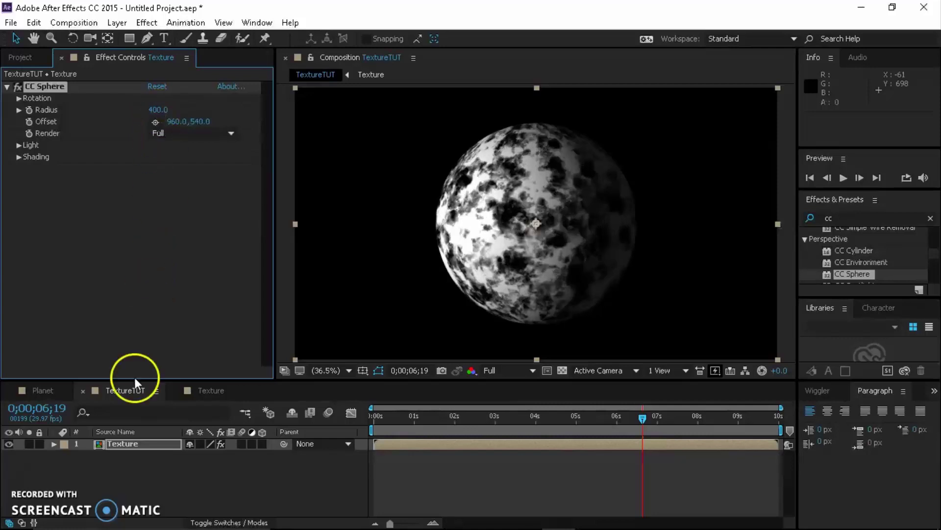
Add Camera 1 to TextureTUT and orbit it around the sphere
{"action": "right_click", "coordinate": [151, 461]}
{"action": "mouse_move", "coordinate": [259, 332]}
{"action": "left_click", "coordinate": [360, 392]}
{"action": "left_click", "coordinate": [611, 419]}
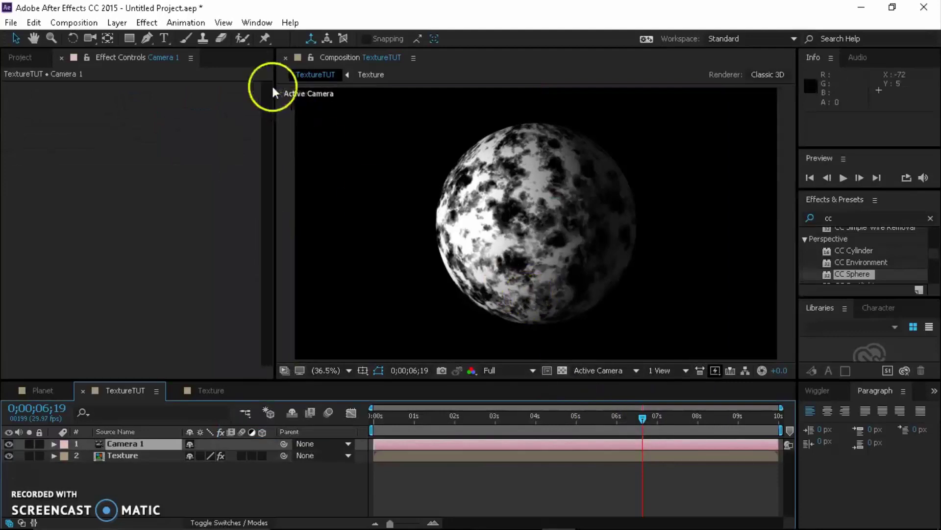
{"action": "left_click", "coordinate": [95, 41]}
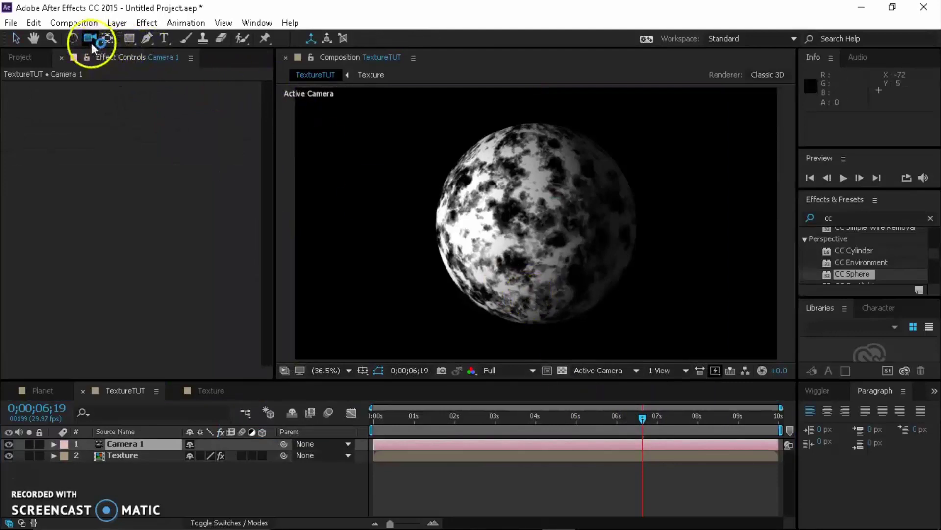
{"action": "left_click_drag", "start_coordinate": [91, 43], "coordinate": [135, 43]}
{"action": "left_click_drag", "start_coordinate": [309, 119], "coordinate": [450, 203]}
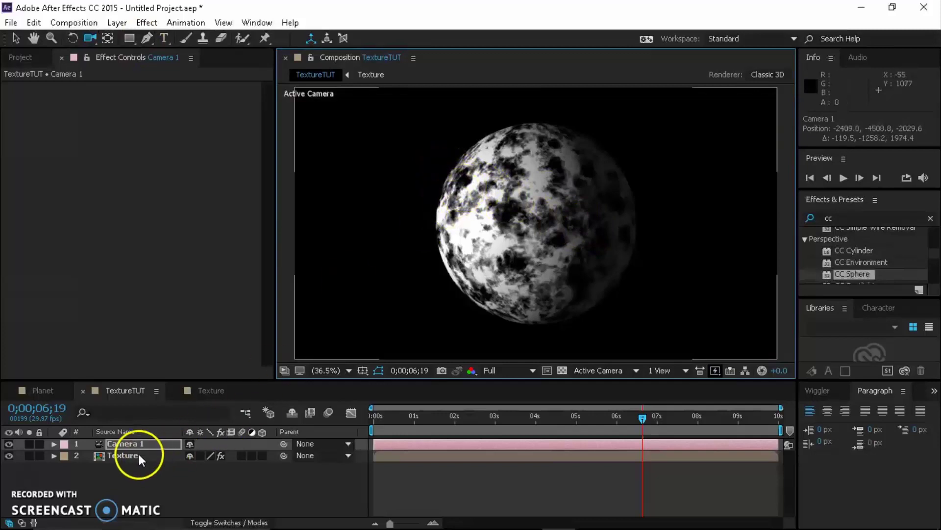
Select the Texture layer, clear the effects search and return the time to 0;00;00;00
{"action": "left_click", "coordinate": [243, 409]}
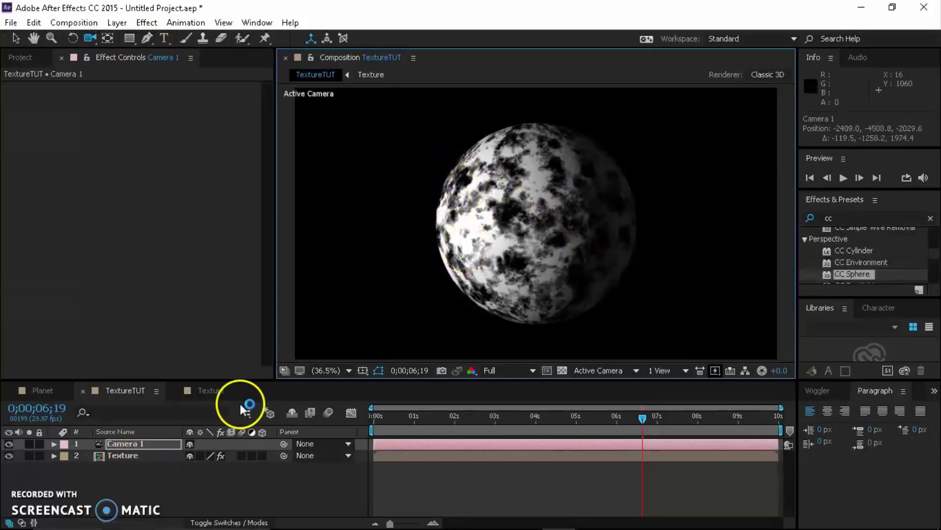
{"action": "left_click", "coordinate": [133, 454]}
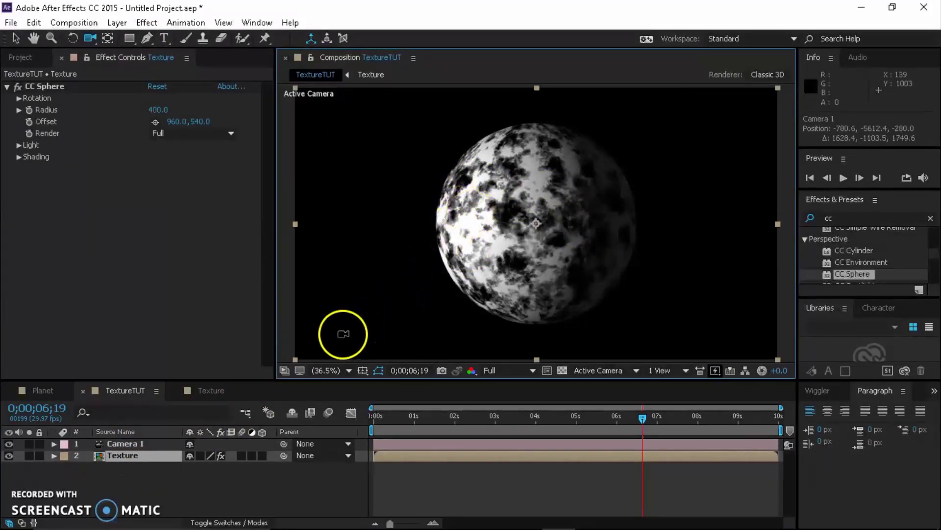
{"action": "left_click", "coordinate": [925, 216]}
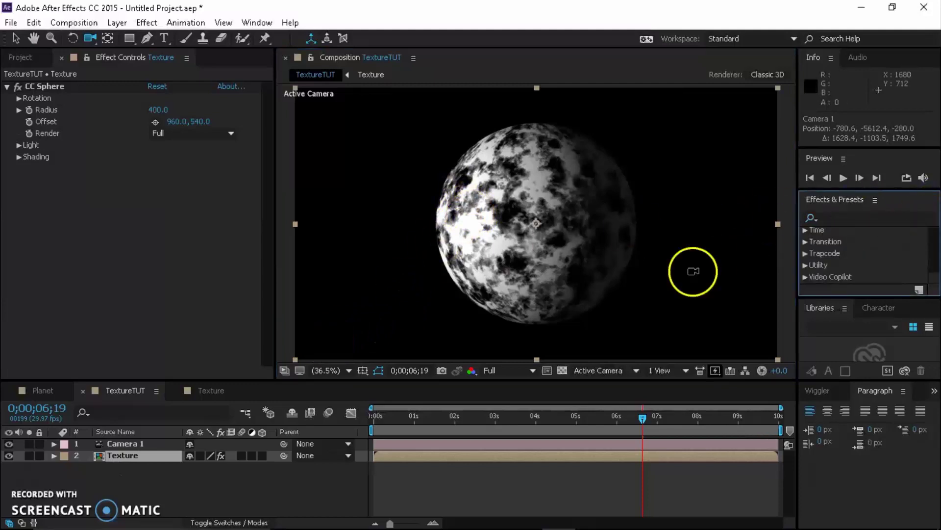
{"action": "left_click_drag", "start_coordinate": [439, 425], "coordinate": [363, 420]}
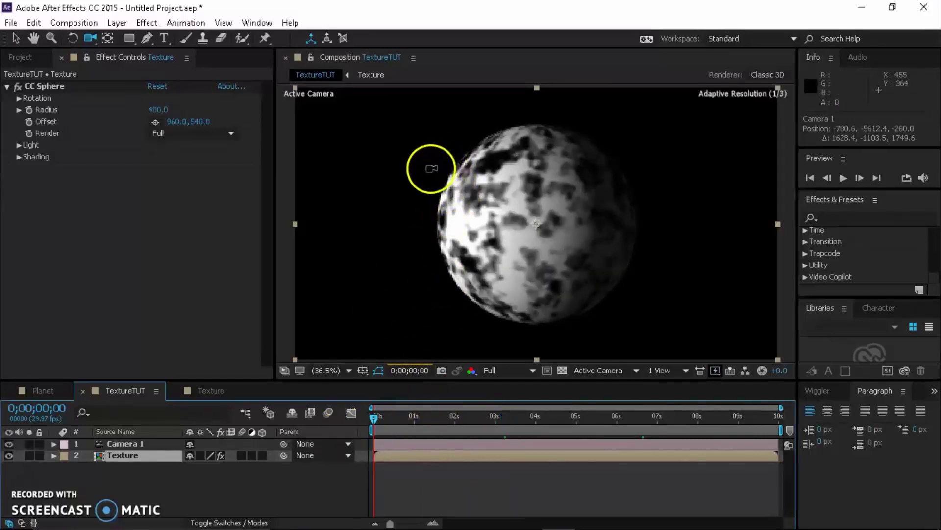
Switch to the Texture comp and view Fractal Noise on main, Mid and Black Solid 4
{"action": "left_click", "coordinate": [211, 390]}
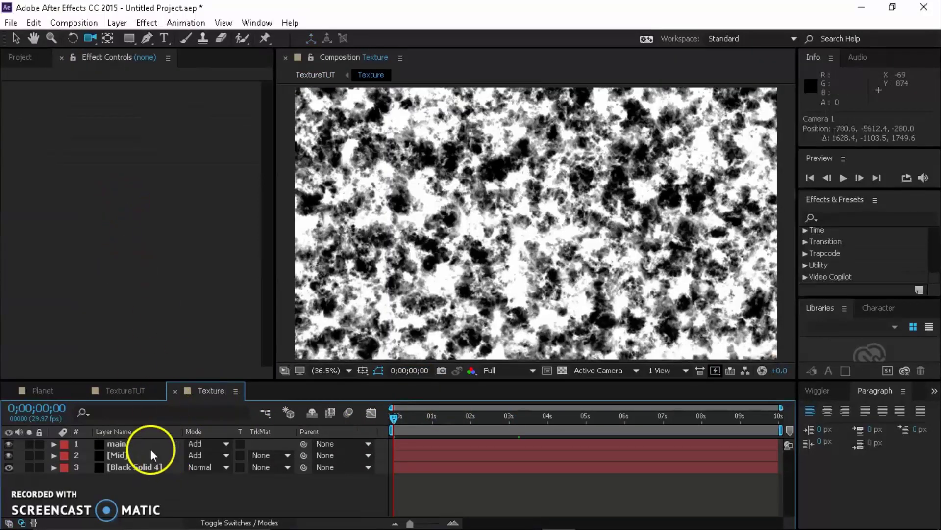
{"action": "left_click", "coordinate": [139, 442]}
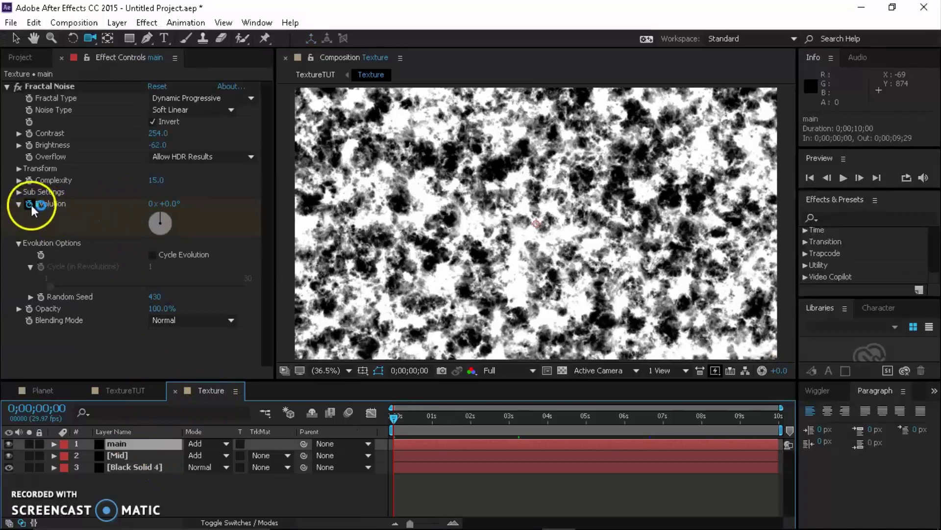
{"action": "left_click", "coordinate": [134, 456]}
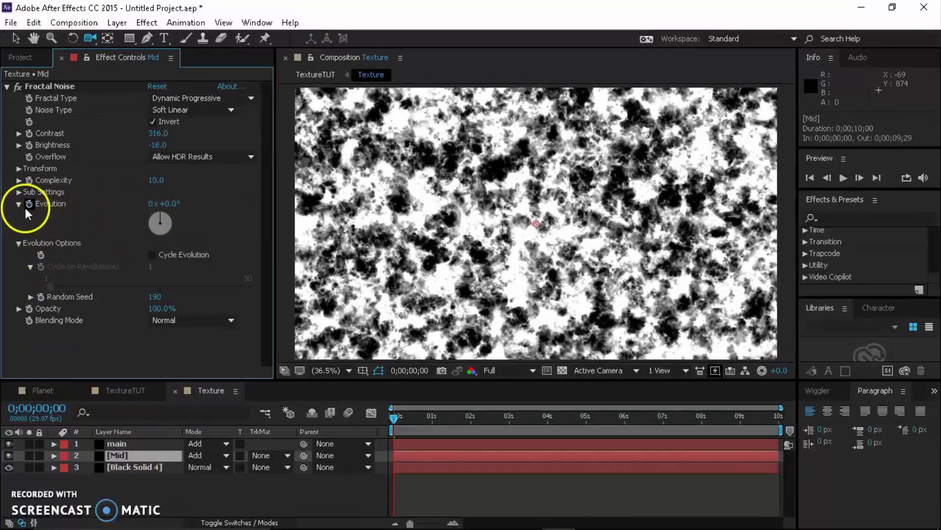
{"action": "left_click", "coordinate": [134, 467]}
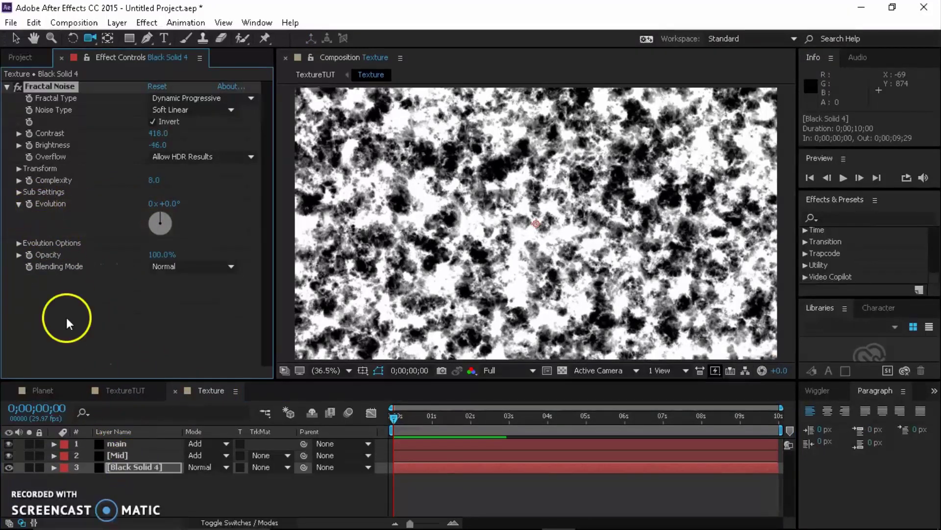
Back in TextureTUT, try the Texture layer's 3D switch while orbiting, undo it, and reselect Texture
{"action": "left_click", "coordinate": [125, 389]}
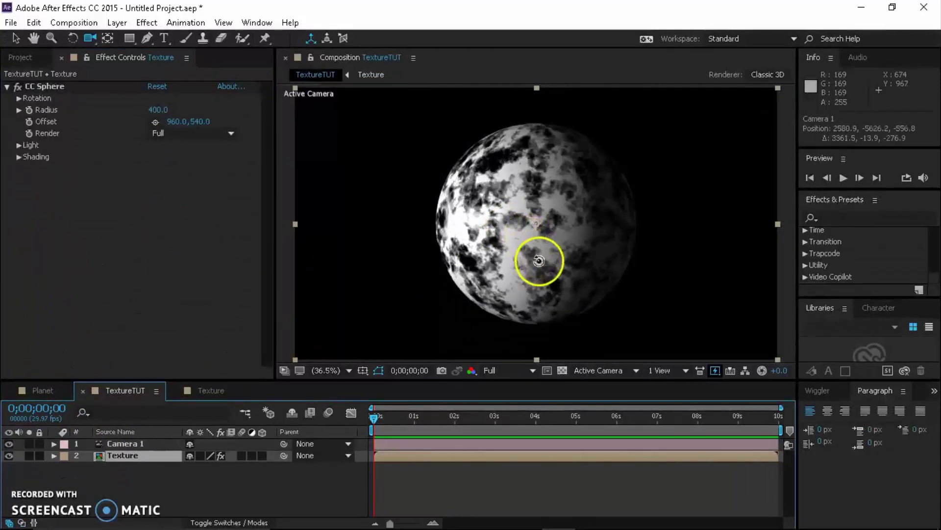
{"action": "left_click_drag", "start_coordinate": [539, 262], "coordinate": [495, 257]}
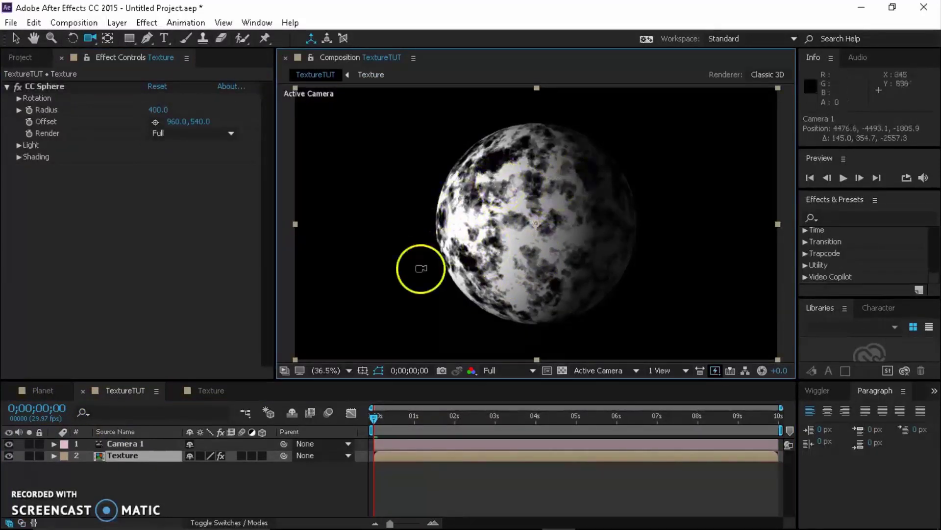
{"action": "left_click", "coordinate": [263, 455]}
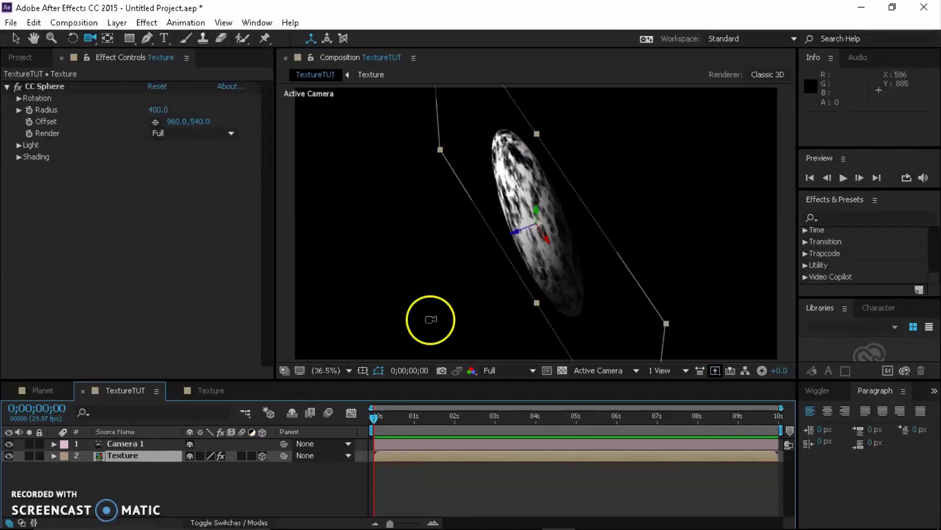
{"action": "left_click_drag", "start_coordinate": [592, 261], "coordinate": [600, 216]}
{"action": "key", "text": "ctrl+z"}
{"action": "key", "text": "ctrl+z"}
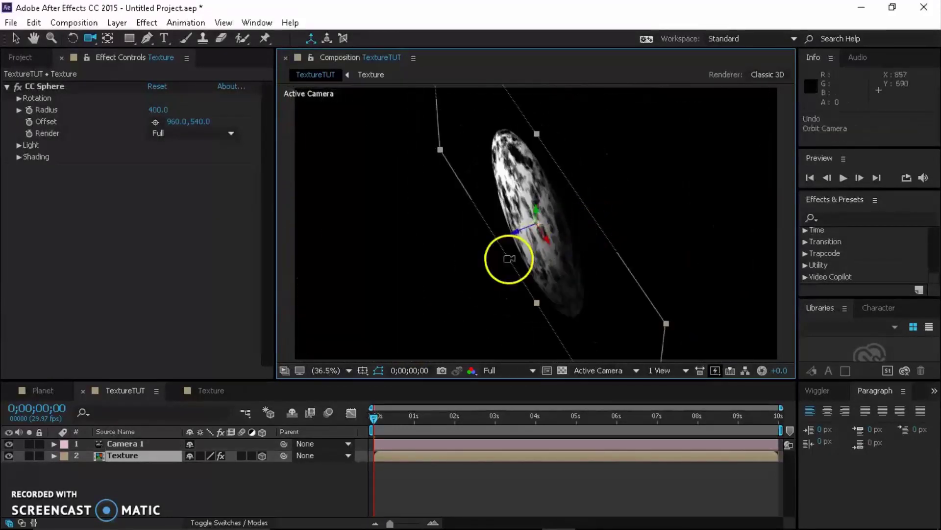
{"action": "left_click_drag", "start_coordinate": [464, 250], "coordinate": [472, 263]}
{"action": "left_click", "coordinate": [266, 458]}
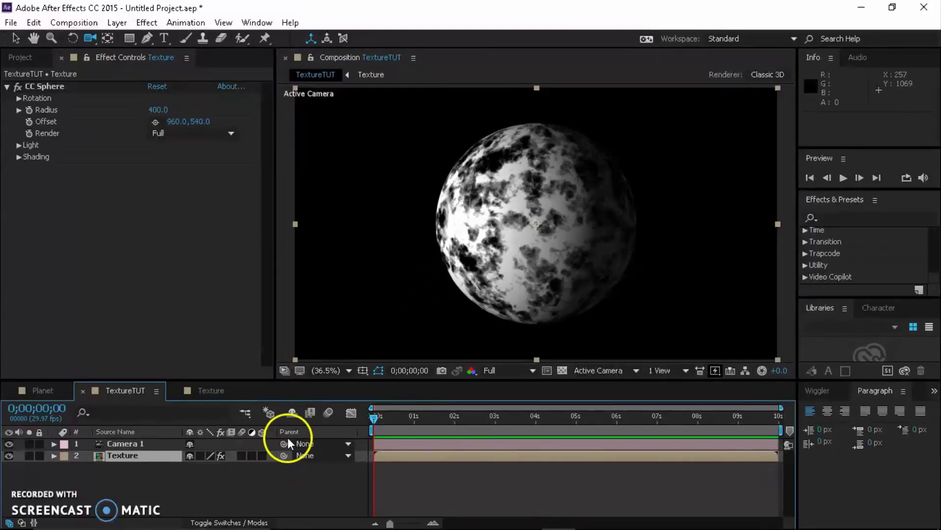
{"action": "left_click", "coordinate": [137, 451]}
Give Rotation X the expression value+lookAt(thisComp.activeCamera.position,position)[0]
{"action": "left_click", "coordinate": [22, 100]}
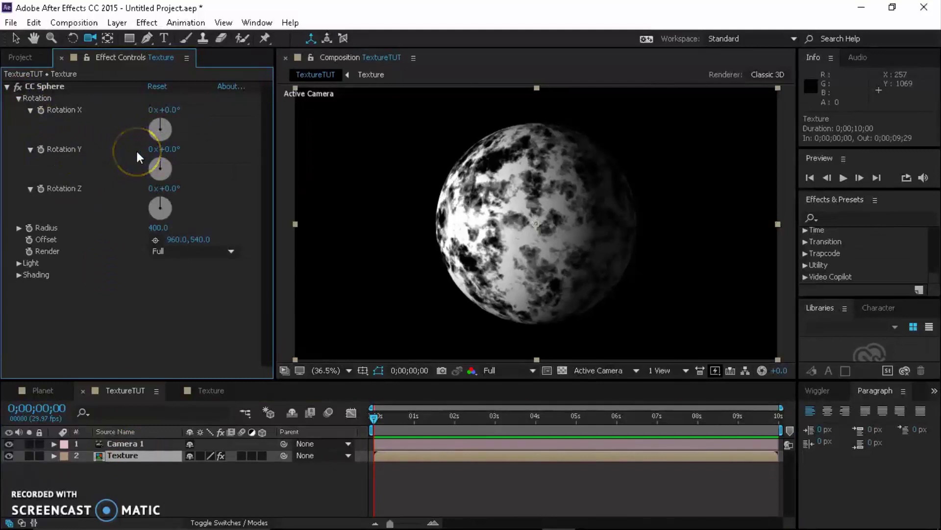
{"action": "left_click", "coordinate": [41, 111], "text": "alt"}
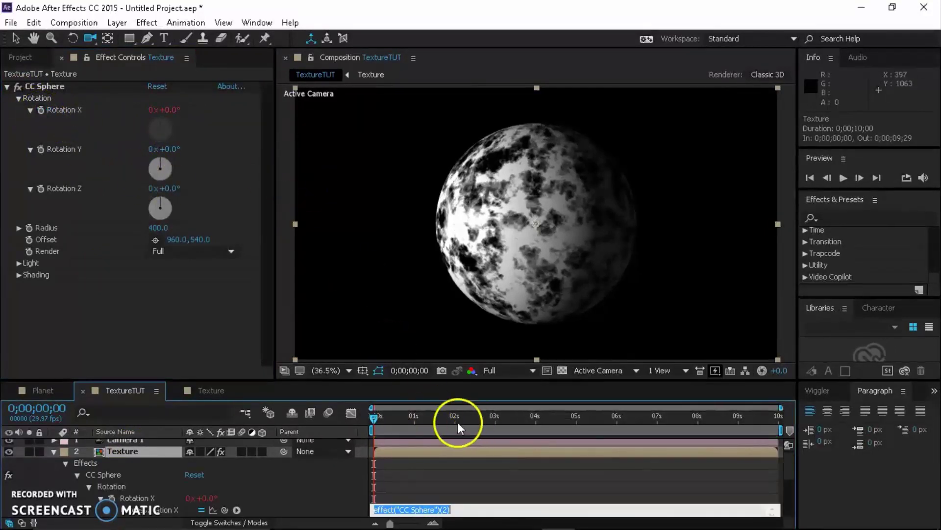
{"action": "scroll", "coordinate": [560, 444], "scroll_direction": "down", "scroll_amount": 3}
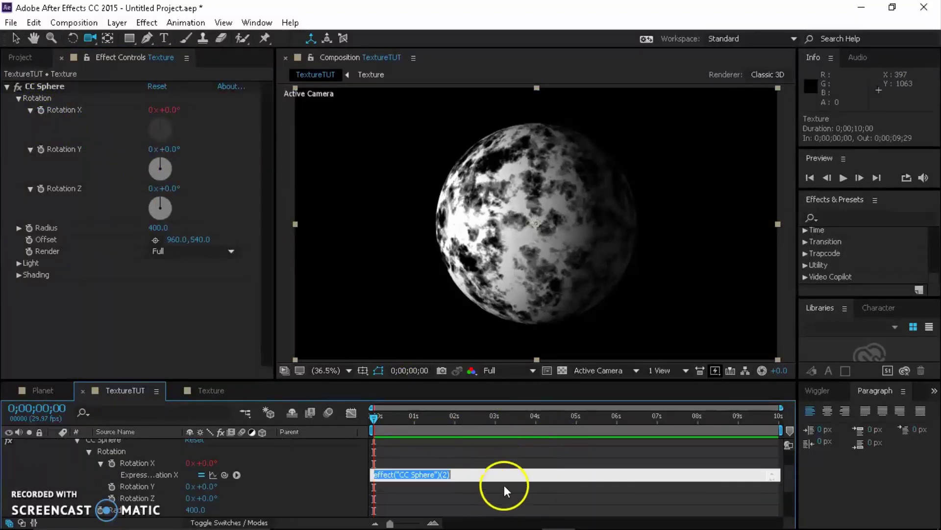
{"action": "left_click_drag", "start_coordinate": [504, 481], "coordinate": [506, 505]}
{"action": "key", "text": "BackSpace"}
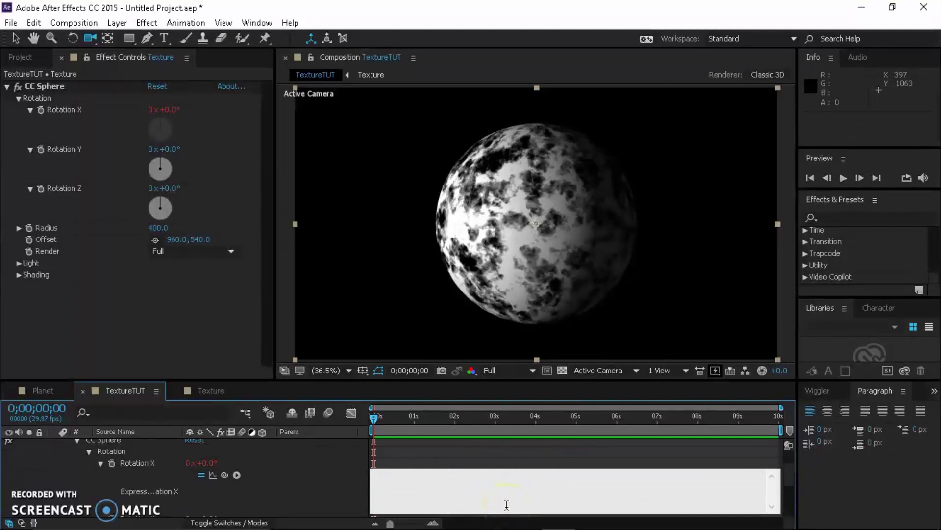
{"action": "type", "text": "value"}
{"action": "key", "text": "BackSpace"}
{"action": "key", "text": "BackSpace"}
{"action": "key", "text": "BackSpace"}
{"action": "key", "text": "BackSpace"}
{"action": "type", "text": "al;ue+lookAt("}
{"action": "type", "text": "thisComp"}
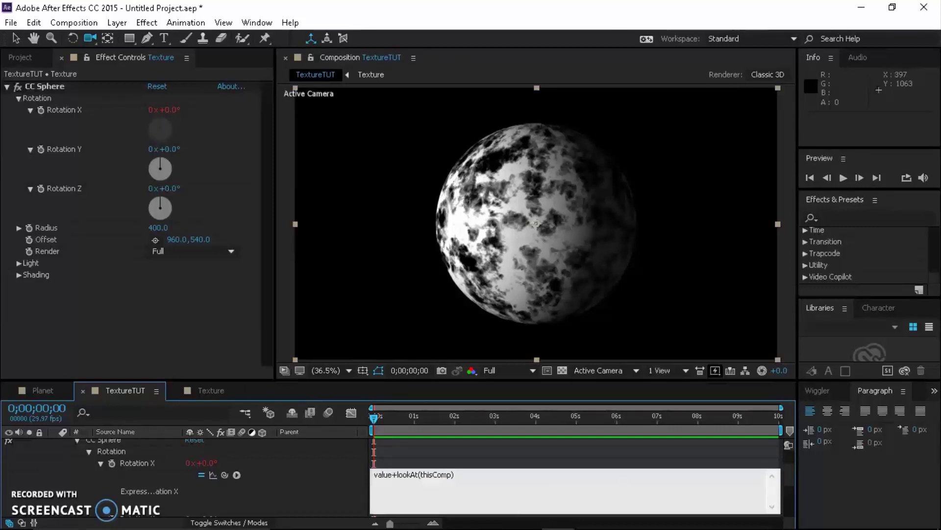
{"action": "type", "text": ".active"}
{"action": "type", "text": "Ce"}
{"action": "type", "text": "mera"}
{"action": "type", "text": ".posti"}
{"action": "type", "text": "on.,"}
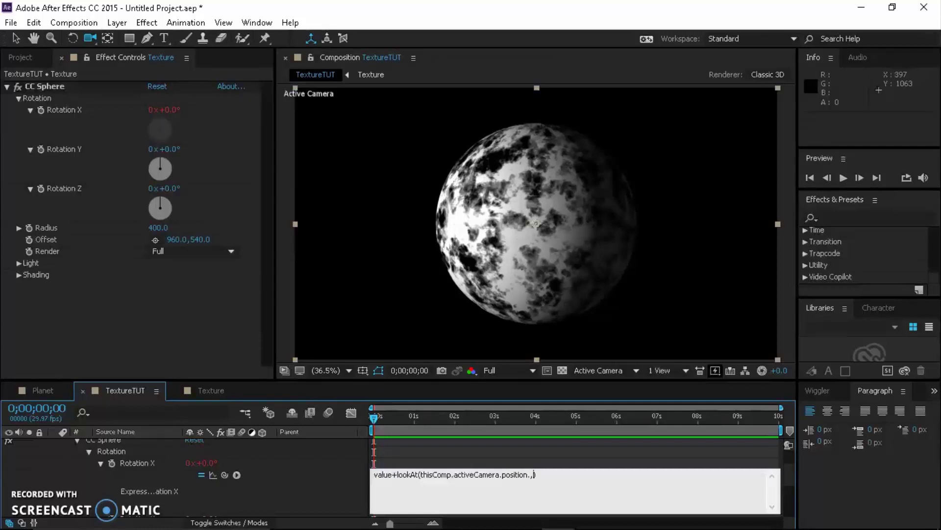
{"action": "key", "text": "BackSpace"}
{"action": "type", "text": "[]"}
{"action": "type", "text": "0"}
{"action": "left_click", "coordinate": [575, 443]}
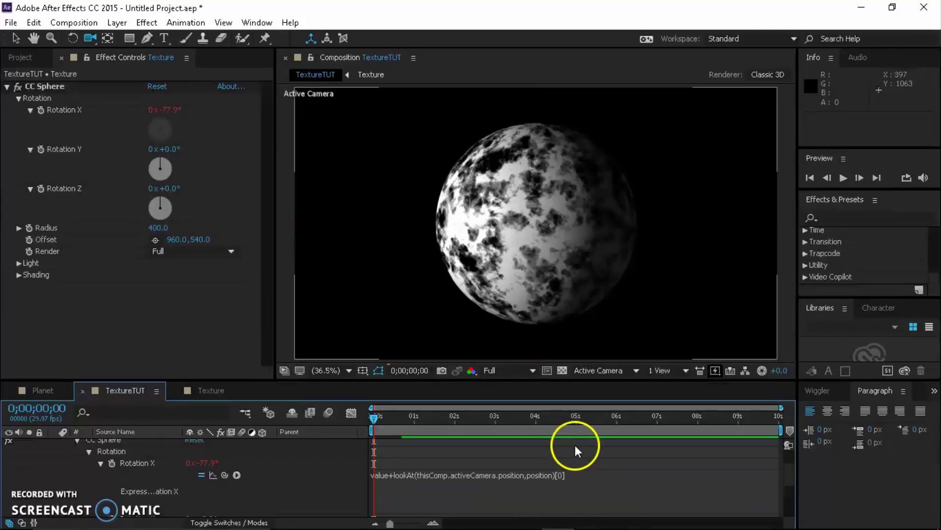
Paste the lookAt expression into Rotation Y, changing the index to [1]
{"action": "left_click", "coordinate": [494, 478]}
{"action": "key", "text": "ctrl+c"}
{"action": "left_click", "coordinate": [519, 457]}
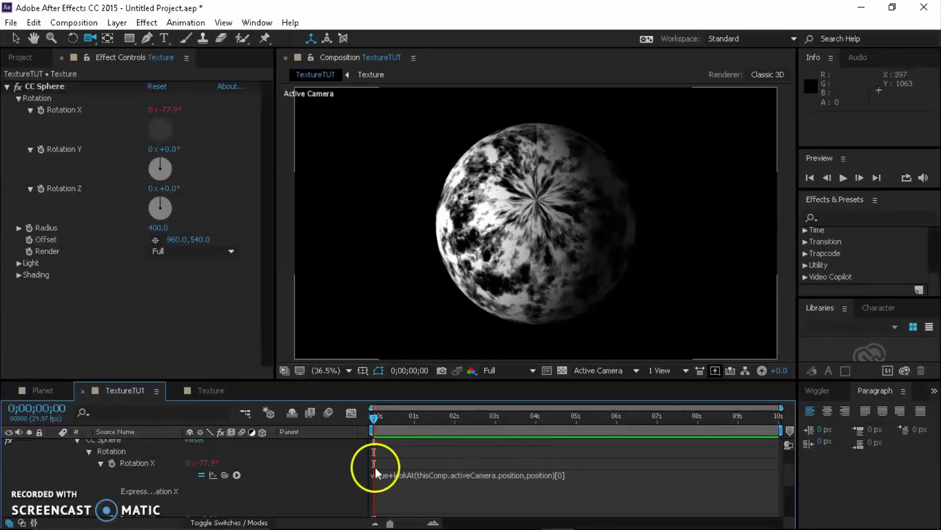
{"action": "scroll", "coordinate": [275, 471], "scroll_direction": "down", "scroll_amount": 2}
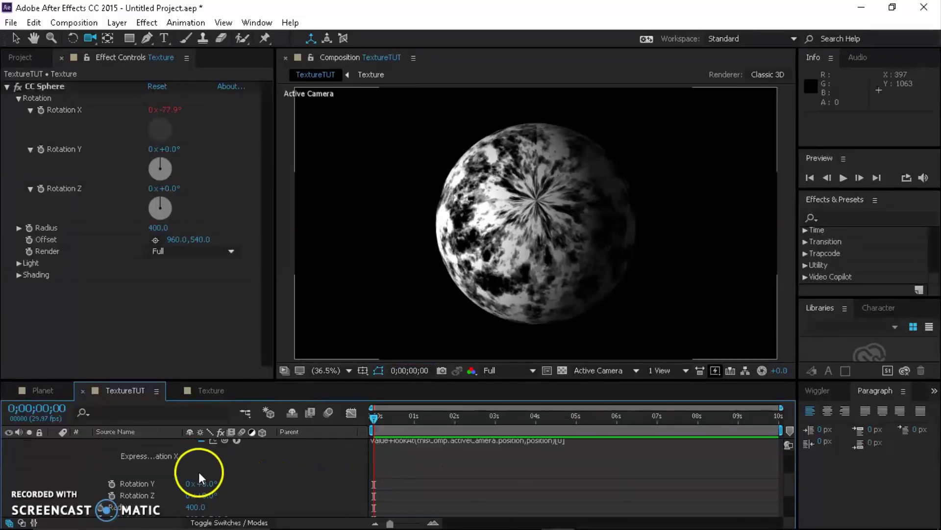
{"action": "left_click", "coordinate": [111, 484], "text": "alt"}
{"action": "left_click_drag", "start_coordinate": [495, 500], "coordinate": [491, 523]}
{"action": "key", "text": "ctrl+v"}
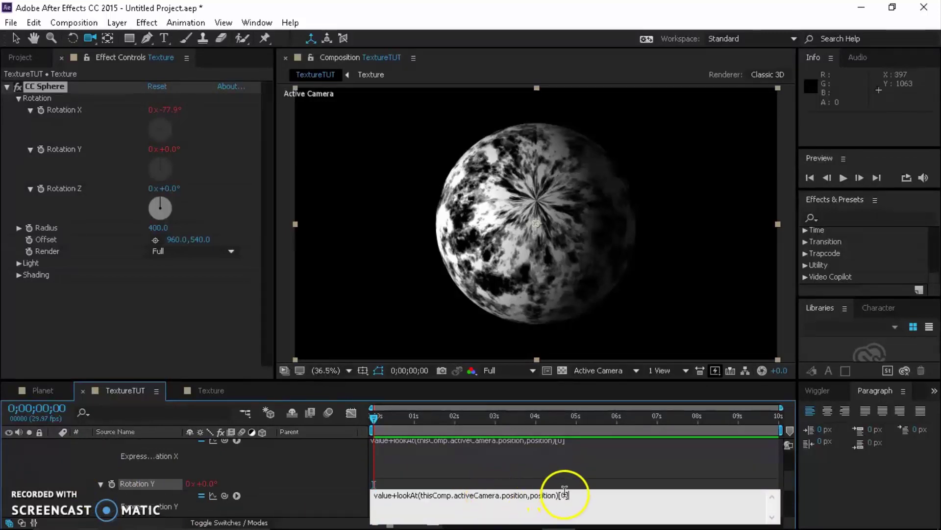
{"action": "left_click", "coordinate": [584, 505]}
{"action": "key", "text": "BackSpace"}
{"action": "type", "text": "1"}
{"action": "key", "text": "KP_Enter"}
Paste the lookAt expression into Rotation Z with index [2], then orbit the camera to check
{"action": "scroll", "coordinate": [496, 466], "scroll_direction": "down", "scroll_amount": 2}
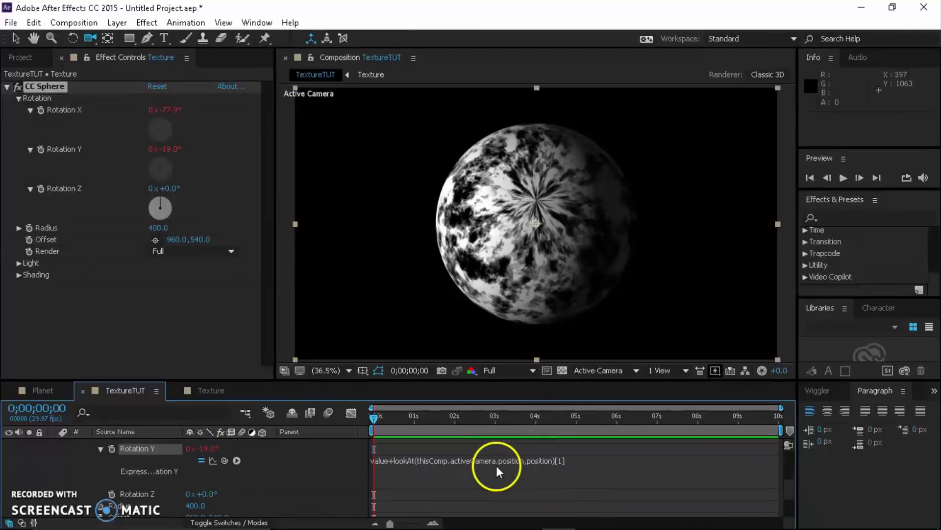
{"action": "scroll", "coordinate": [154, 484], "scroll_direction": "down", "scroll_amount": 1}
{"action": "left_click", "coordinate": [111, 458], "text": "alt"}
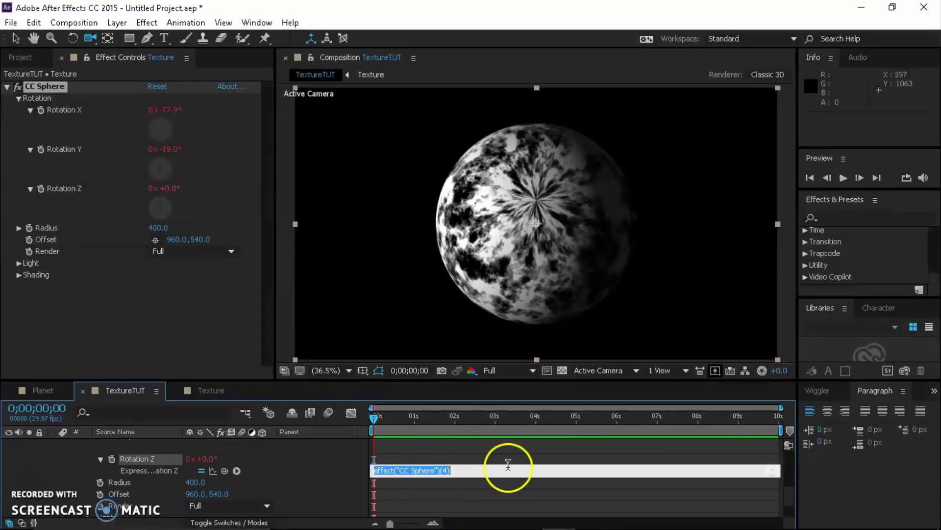
{"action": "key", "text": "ctrl+v"}
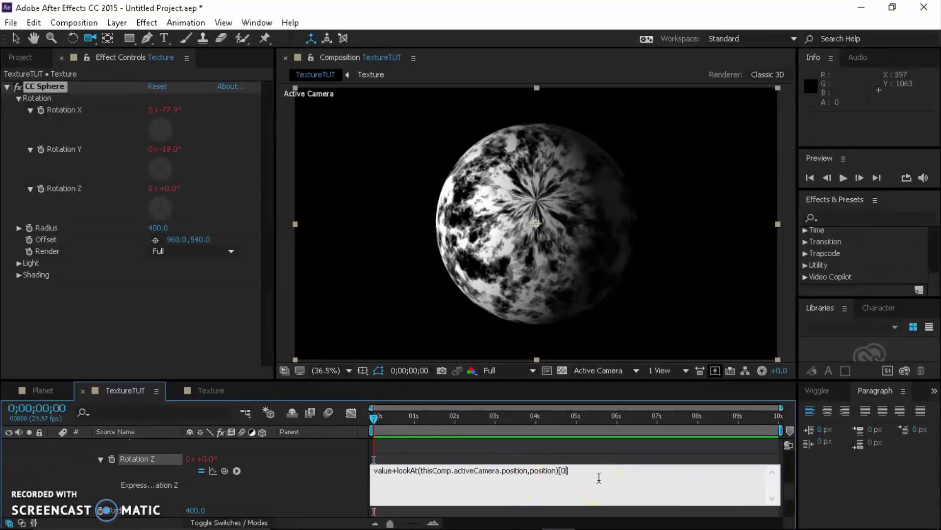
{"action": "key", "text": "BackSpace"}
{"action": "type", "text": "2"}
{"action": "left_click", "coordinate": [558, 455]}
{"action": "scroll", "coordinate": [569, 455], "scroll_direction": "up", "scroll_amount": 2}
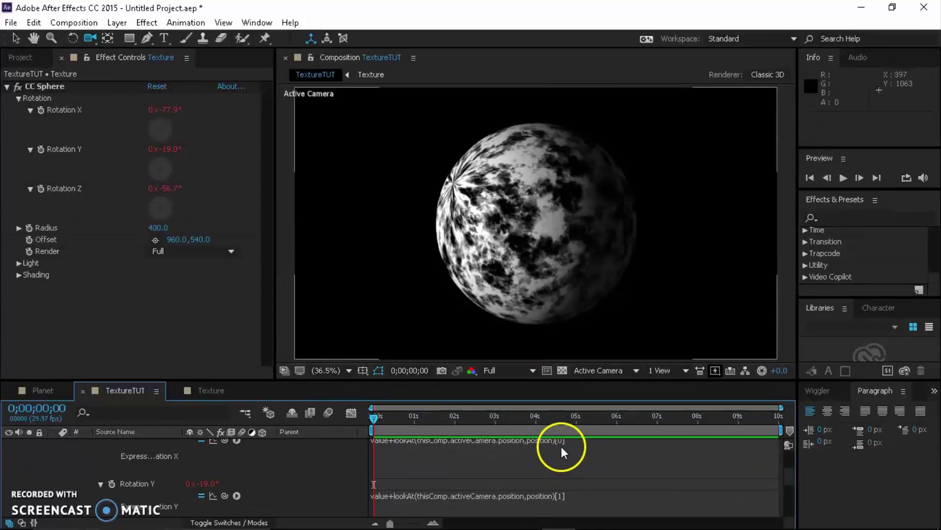
{"action": "scroll", "coordinate": [561, 447], "scroll_direction": "down", "scroll_amount": 2}
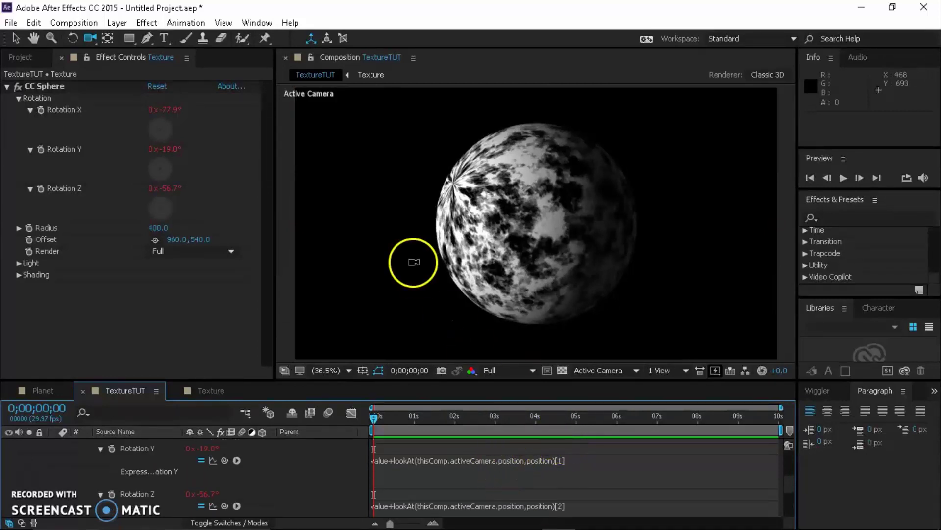
{"action": "left_click_drag", "start_coordinate": [424, 218], "coordinate": [488, 211]}
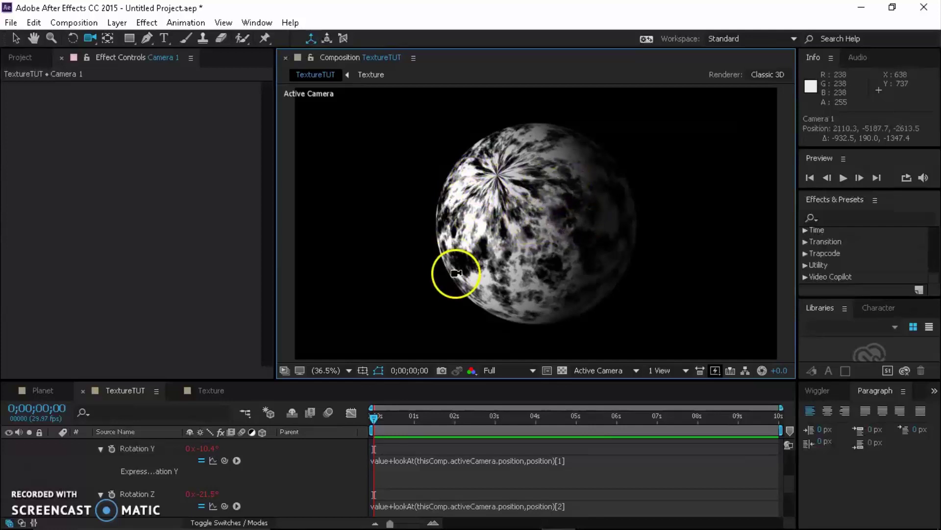
In Texture, select the main, Mid and Black Solid 4 layers, setting preview resolution to Half
{"action": "left_click", "coordinate": [206, 391]}
{"action": "left_click", "coordinate": [165, 481]}
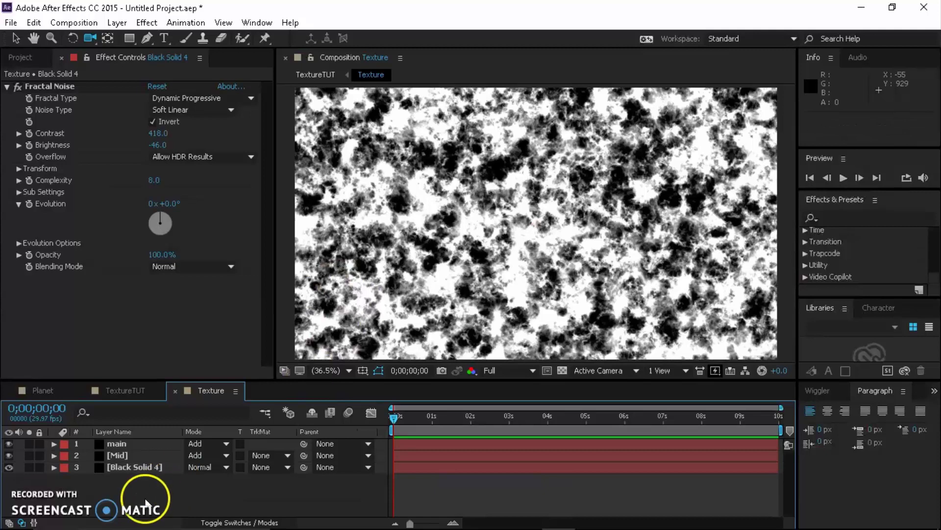
{"action": "left_click", "coordinate": [132, 447]}
{"action": "left_click", "coordinate": [134, 455], "text": "ctrl"}
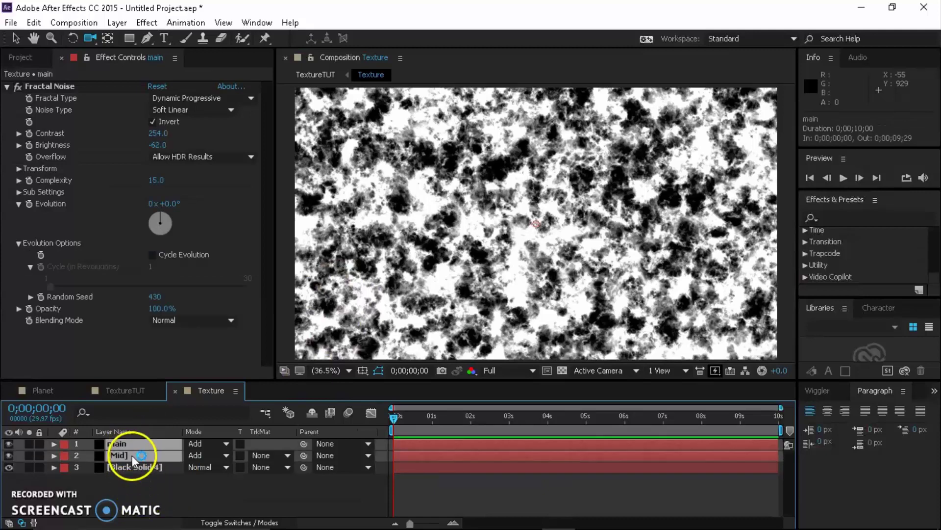
{"action": "left_click", "coordinate": [507, 377]}
{"action": "left_click", "coordinate": [513, 425]}
{"action": "left_click", "coordinate": [142, 467], "text": "ctrl"}
Pre-compose the three layers into Pre-comp 2 with all attributes moved, and open it
{"action": "right_click", "coordinate": [143, 466]}
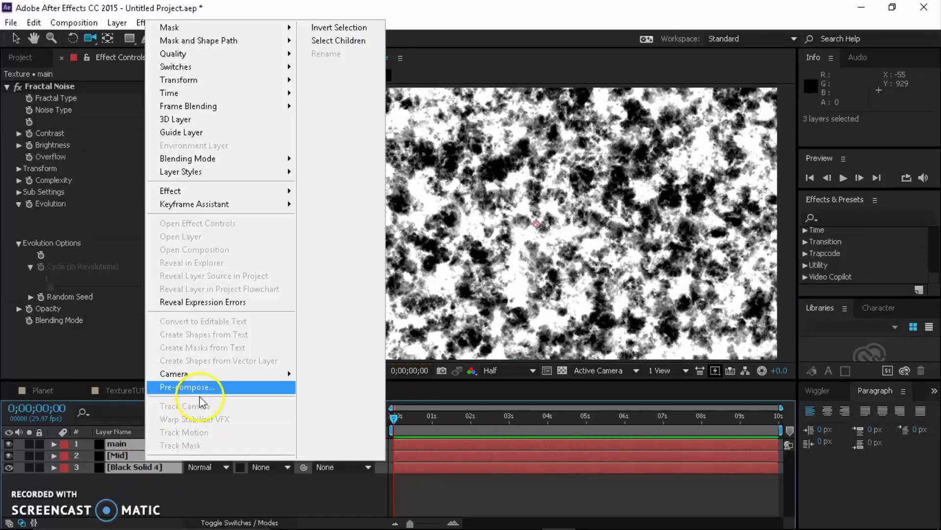
{"action": "left_click", "coordinate": [195, 386]}
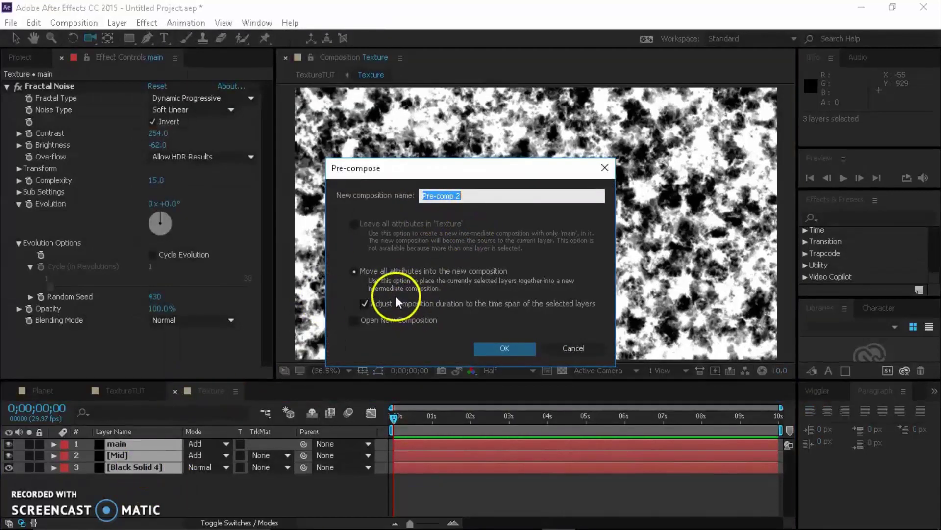
{"action": "left_click", "coordinate": [381, 271]}
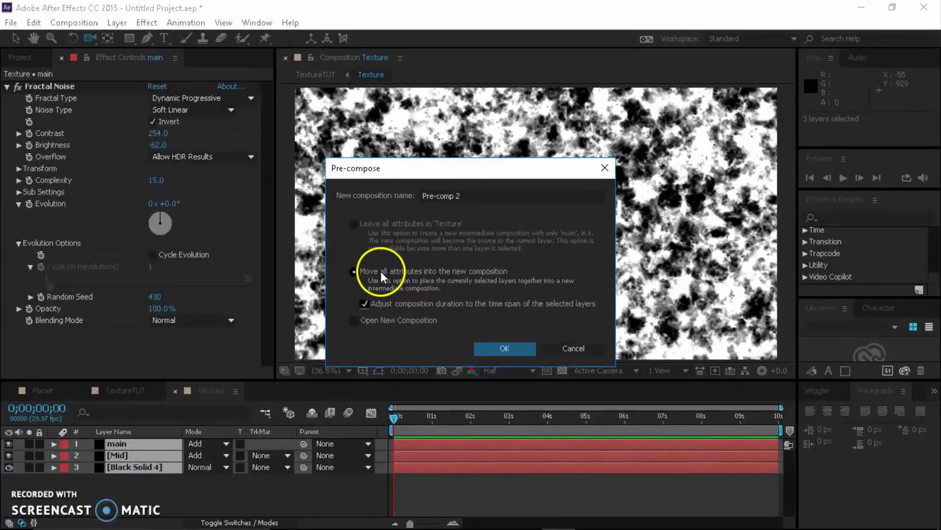
{"action": "left_click", "coordinate": [513, 350]}
{"action": "left_click", "coordinate": [200, 391]}
{"action": "double_click", "coordinate": [135, 445]}
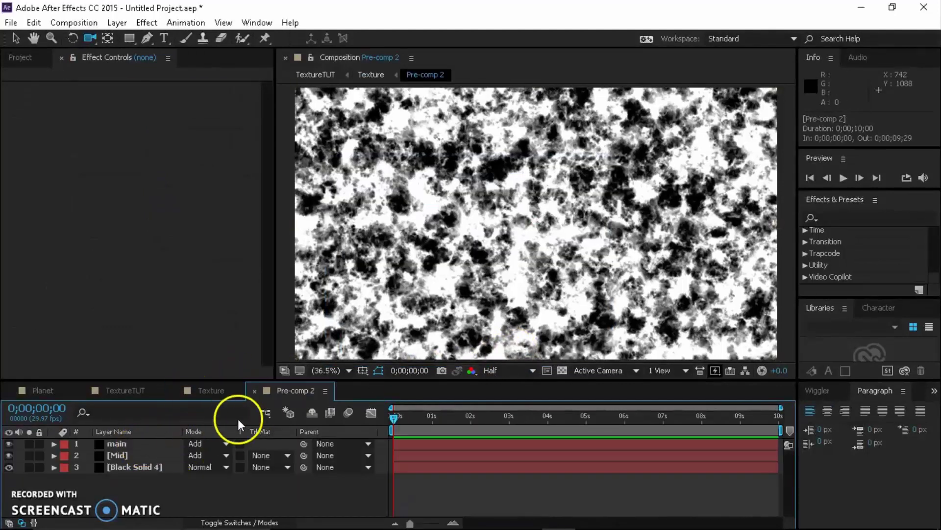
Back in Texture, duplicate the Pre-comp 2 layer with Ctrl+D
{"action": "left_click", "coordinate": [221, 394]}
{"action": "left_click", "coordinate": [143, 449]}
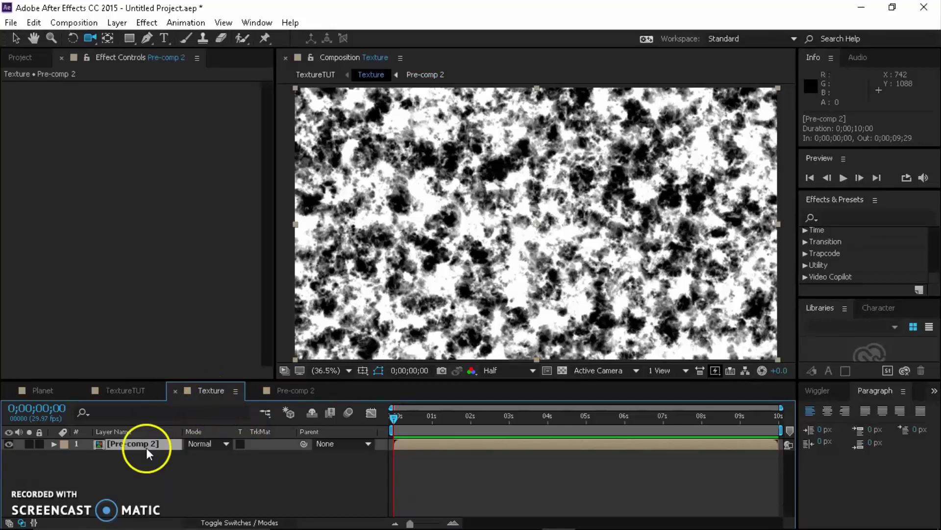
{"action": "left_click", "coordinate": [170, 465]}
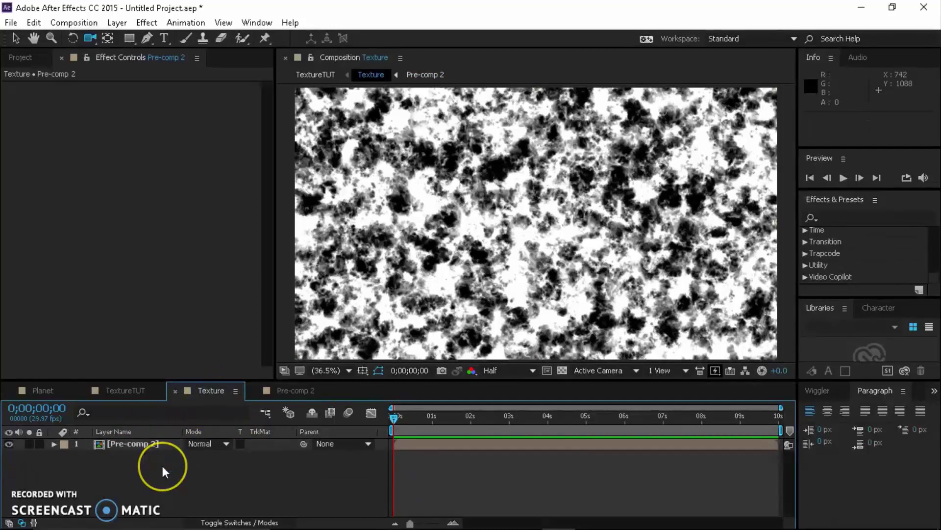
{"action": "left_click", "coordinate": [141, 443]}
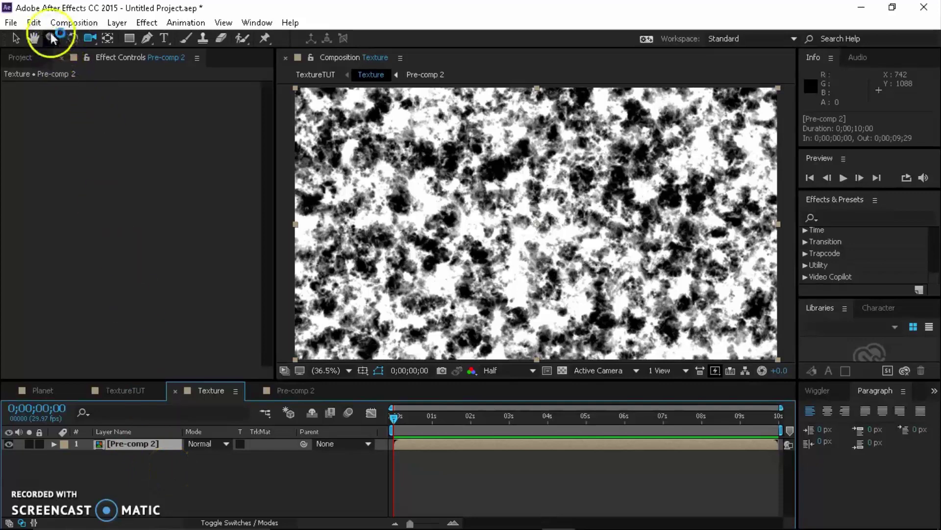
{"action": "left_click", "coordinate": [34, 22]}
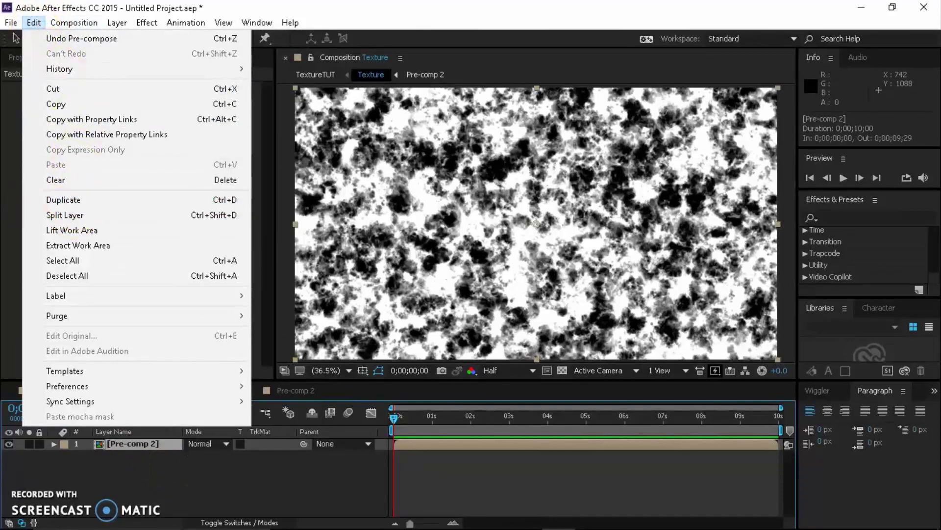
{"action": "key", "text": "ctrl+d"}
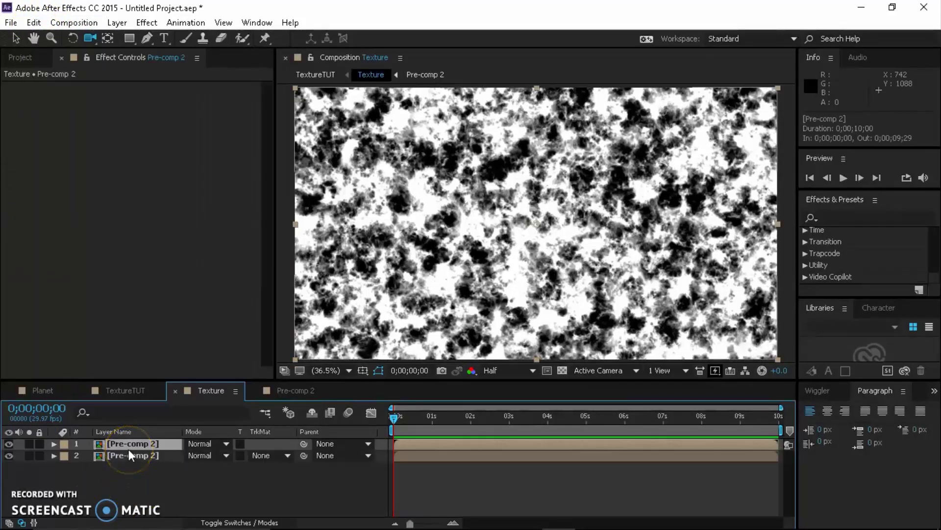
Flip the top Pre-comp 2 copy vertically to 100%, -101% scale
{"action": "left_click_drag", "start_coordinate": [189, 450], "coordinate": [141, 451]}
{"action": "left_click", "coordinate": [131, 444]}
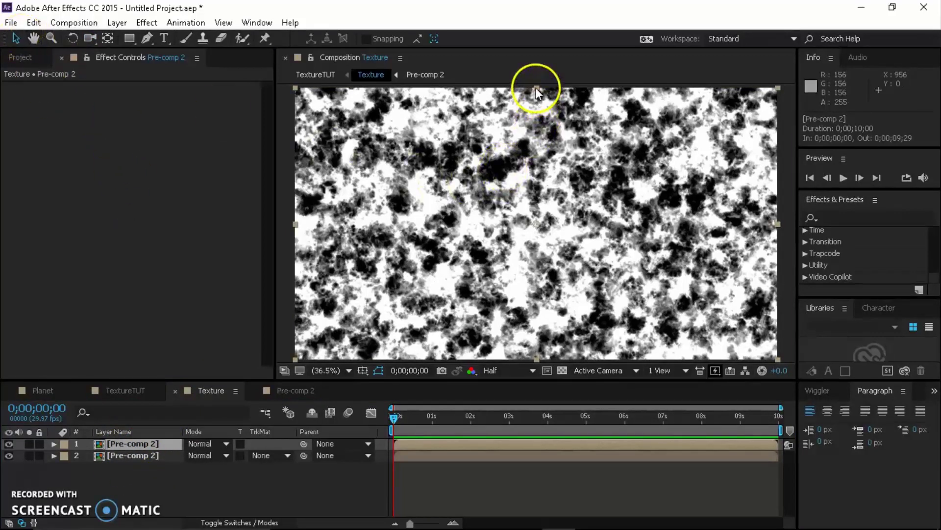
{"action": "left_click_drag", "start_coordinate": [537, 91], "coordinate": [539, 360]}
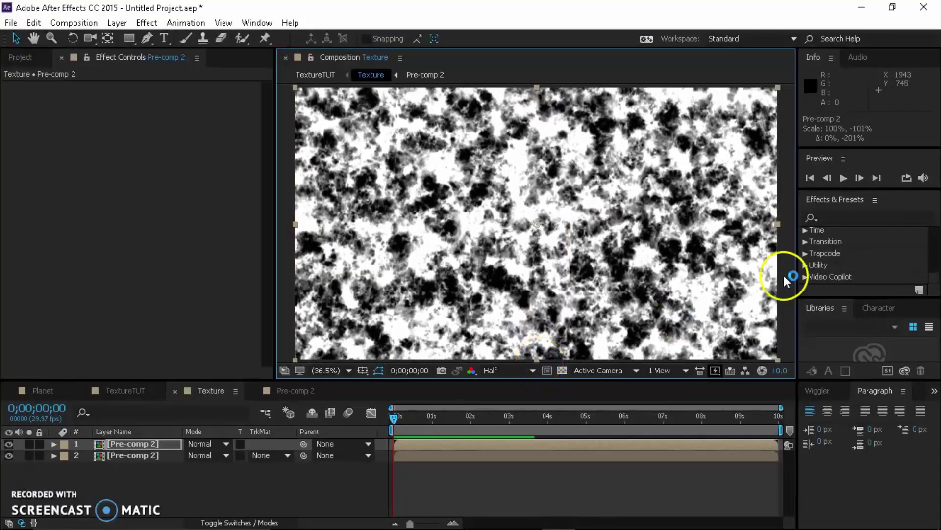
Hide the top copy and give the lower copy Polar Coordinates, Polar to Rect, 100% interpolation
{"action": "left_click", "coordinate": [852, 217]}
{"action": "type", "text": "ploa"}
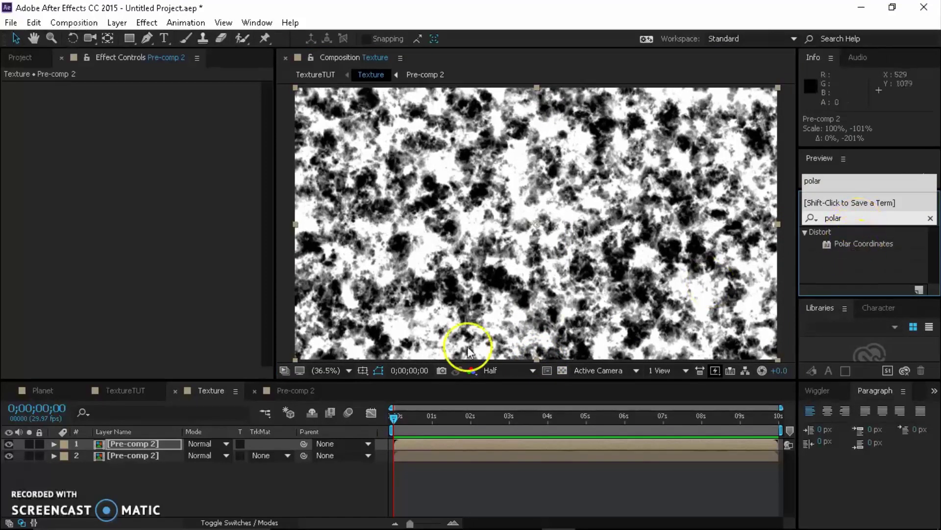
{"action": "left_click", "coordinate": [9, 443]}
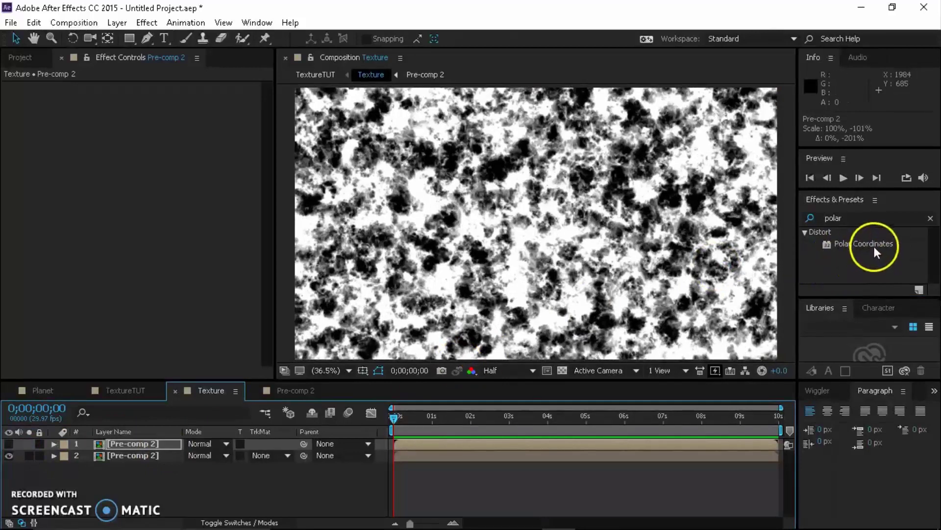
{"action": "left_click_drag", "start_coordinate": [873, 244], "coordinate": [140, 460]}
{"action": "left_click", "coordinate": [165, 109]}
{"action": "left_click", "coordinate": [171, 124]}
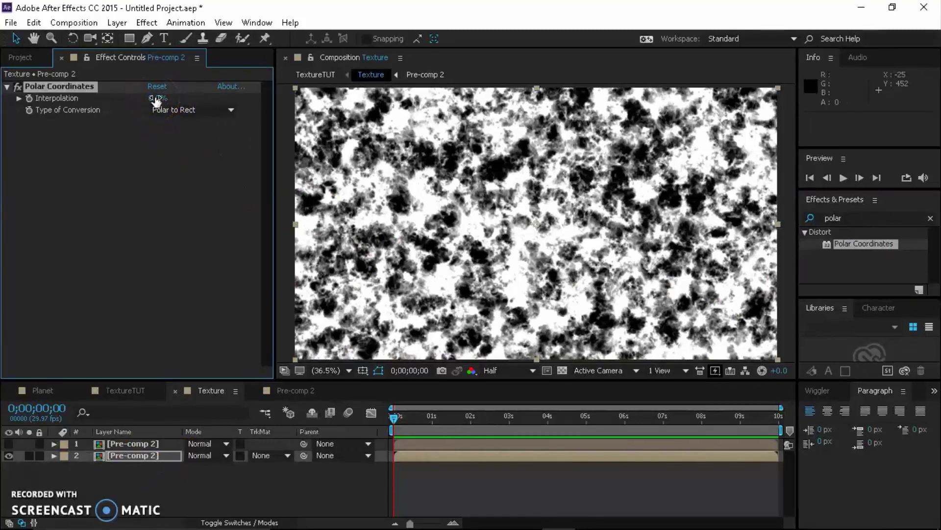
{"action": "left_click_drag", "start_coordinate": [155, 97], "coordinate": [361, 90]}
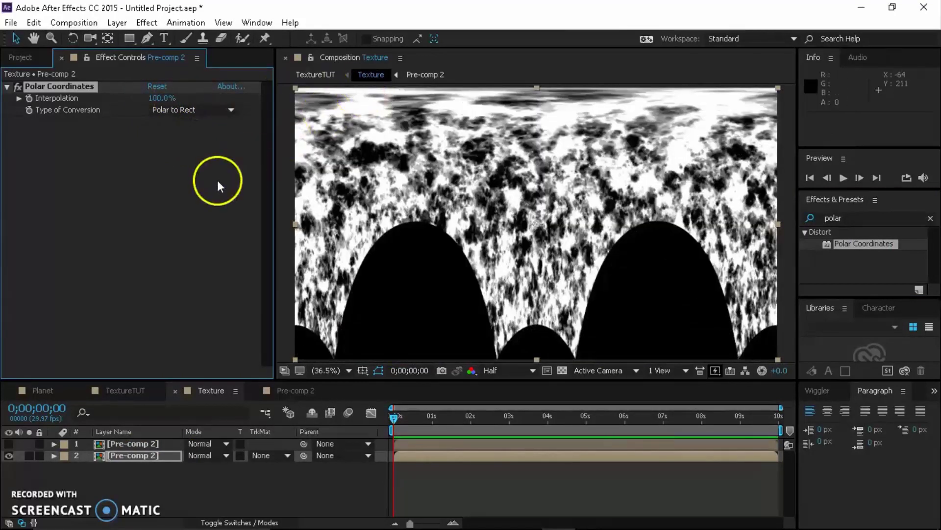
Unhide the top copy and apply Polar Coordinates with 100% interpolation to it
{"action": "left_click", "coordinate": [134, 442]}
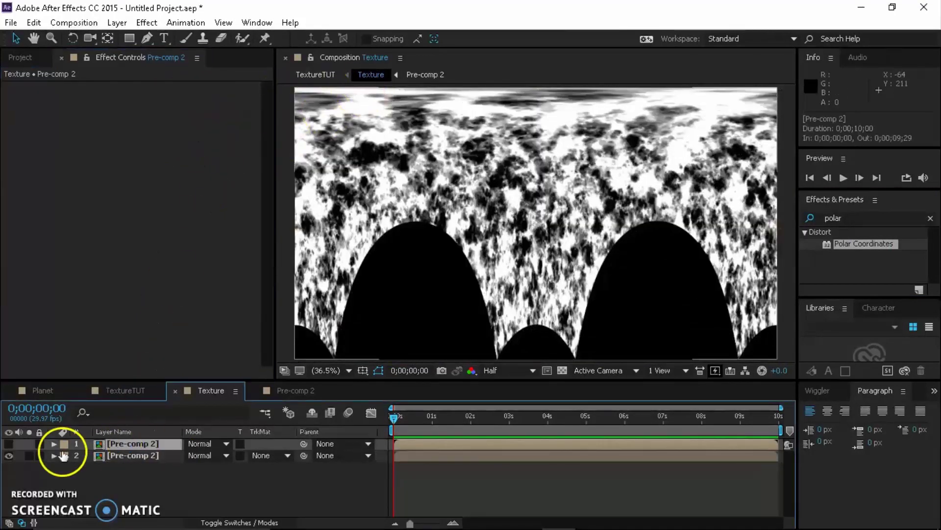
{"action": "left_click", "coordinate": [13, 444]}
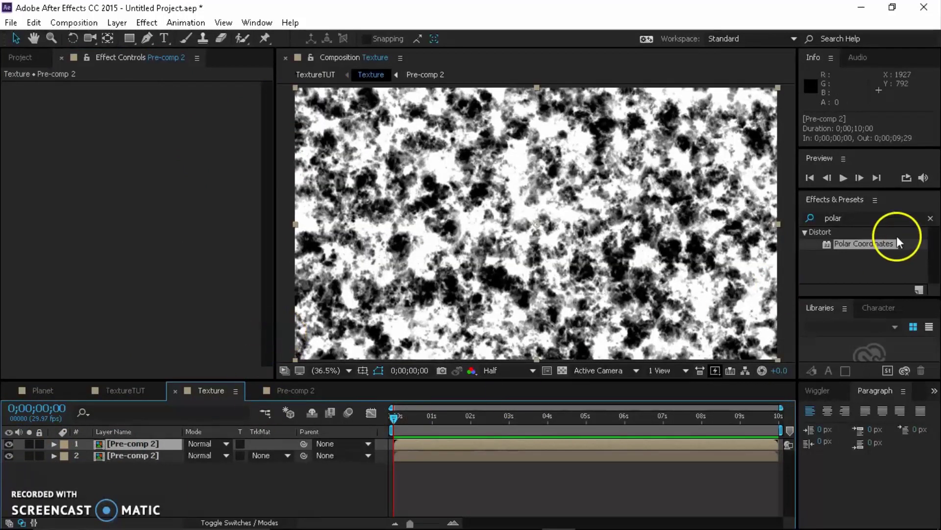
{"action": "left_click", "coordinate": [930, 218]}
{"action": "left_click", "coordinate": [895, 218]}
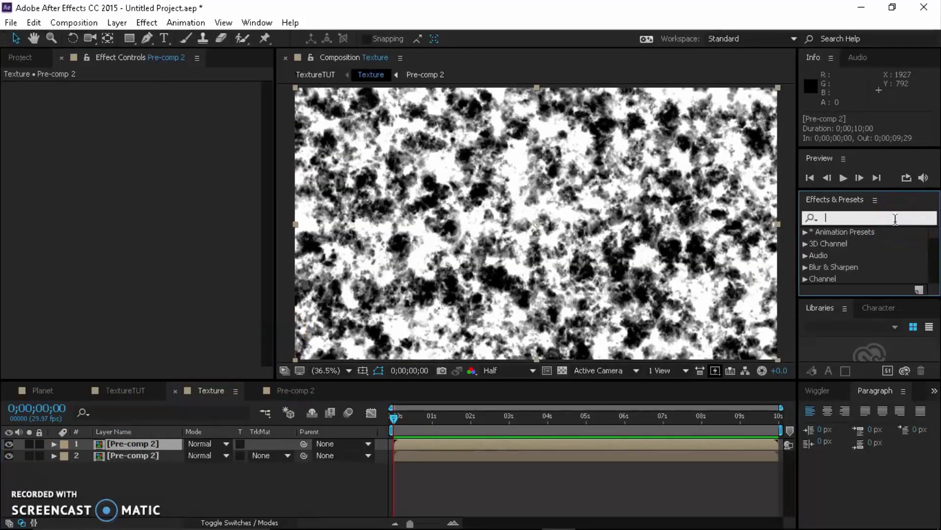
{"action": "type", "text": "pol"}
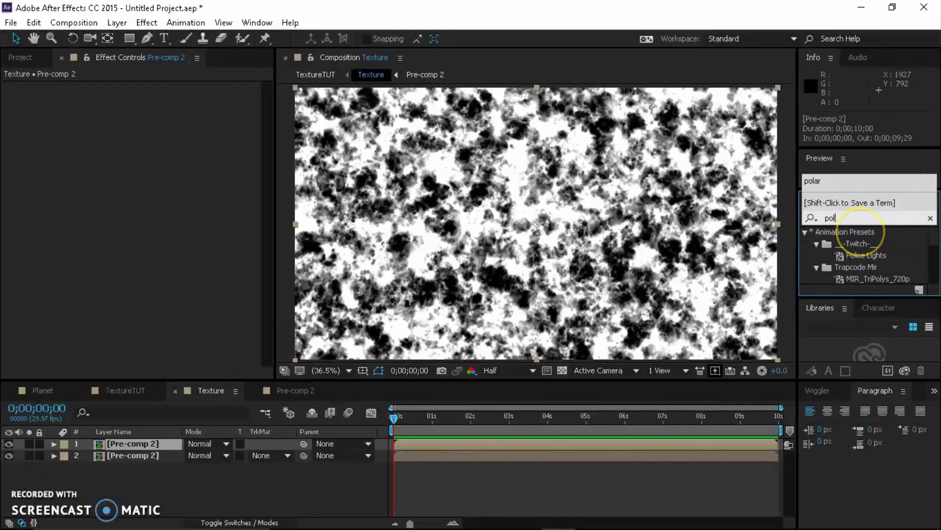
{"action": "type", "text": "ar"}
{"action": "left_click_drag", "start_coordinate": [834, 245], "coordinate": [168, 273]}
{"action": "left_click_drag", "start_coordinate": [140, 93], "coordinate": [374, 88]}
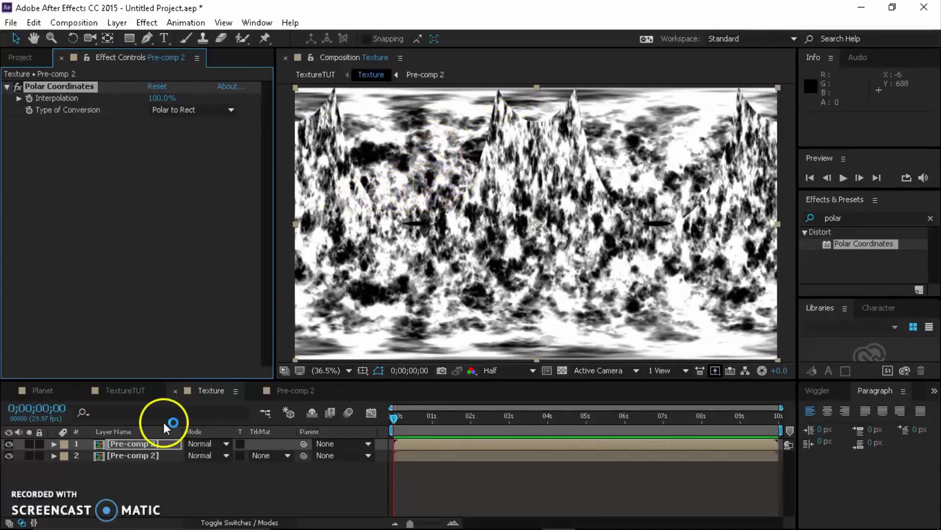
Move the top copy below the other, stretch the flipped copy to 108% height and raise it ~36 px
{"action": "left_click_drag", "start_coordinate": [137, 442], "coordinate": [160, 470]}
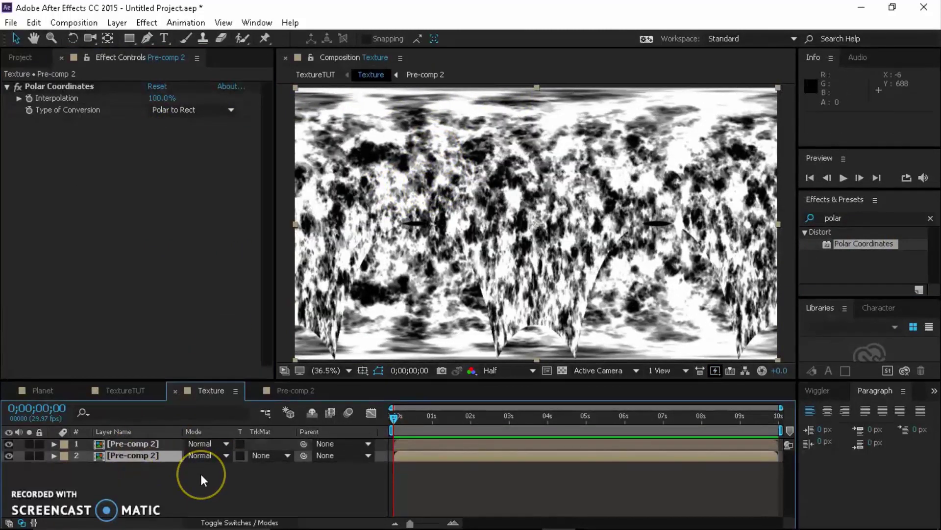
{"action": "left_click", "coordinate": [201, 474]}
{"action": "left_click", "coordinate": [148, 455]}
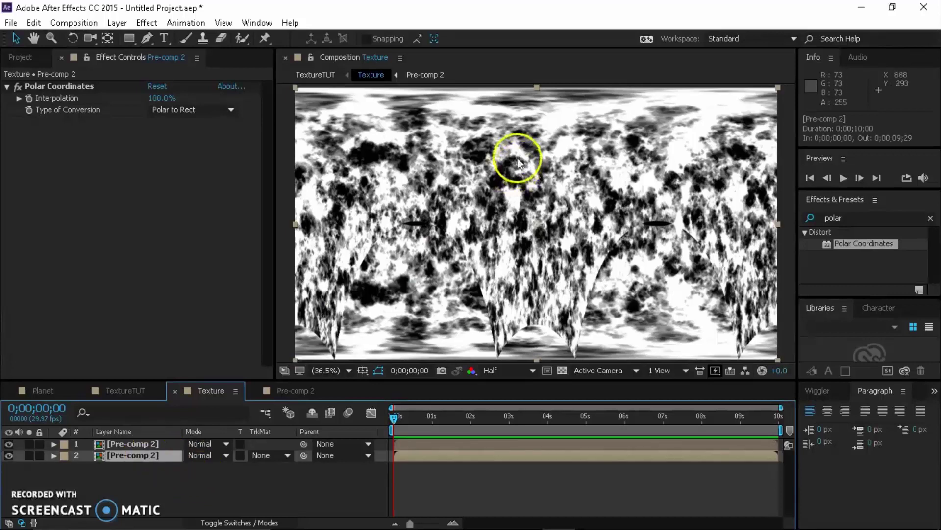
{"action": "left_click", "coordinate": [537, 77]}
{"action": "mouse_move", "coordinate": [537, 75]}
{"action": "left_mouse_down"}
{"action": "mouse_move", "coordinate": [534, 89]}
{"action": "mouse_move", "coordinate": [534, 79]}
{"action": "left_mouse_up"}
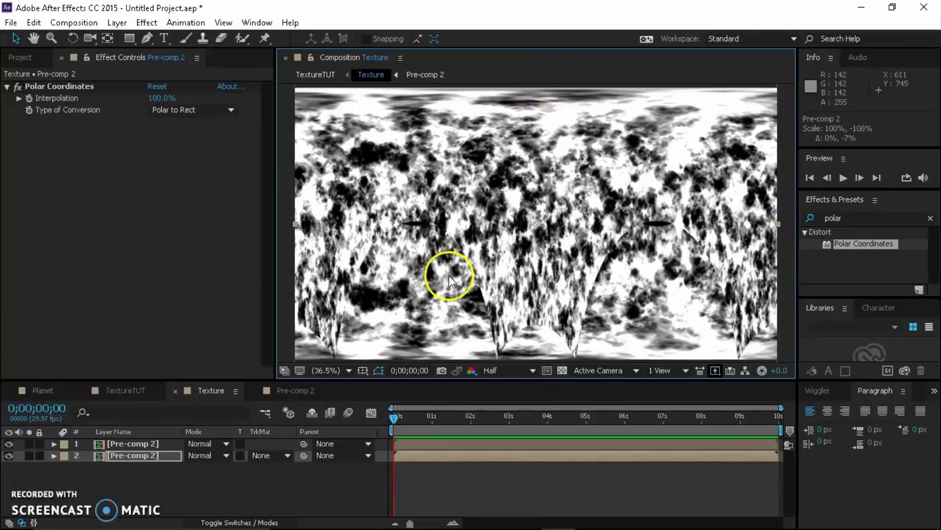
{"action": "left_click_drag", "start_coordinate": [449, 275], "coordinate": [449, 265]}
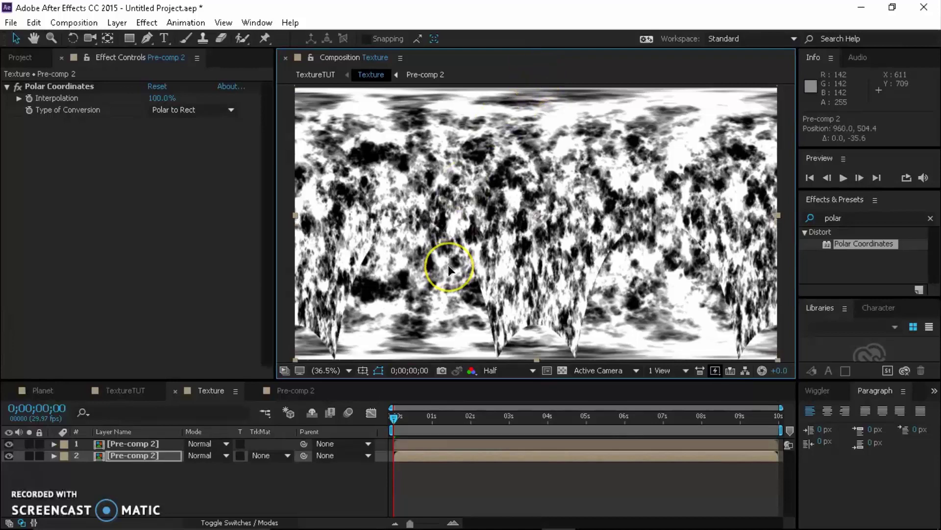
{"action": "left_click", "coordinate": [201, 491]}
{"action": "left_click", "coordinate": [112, 443]}
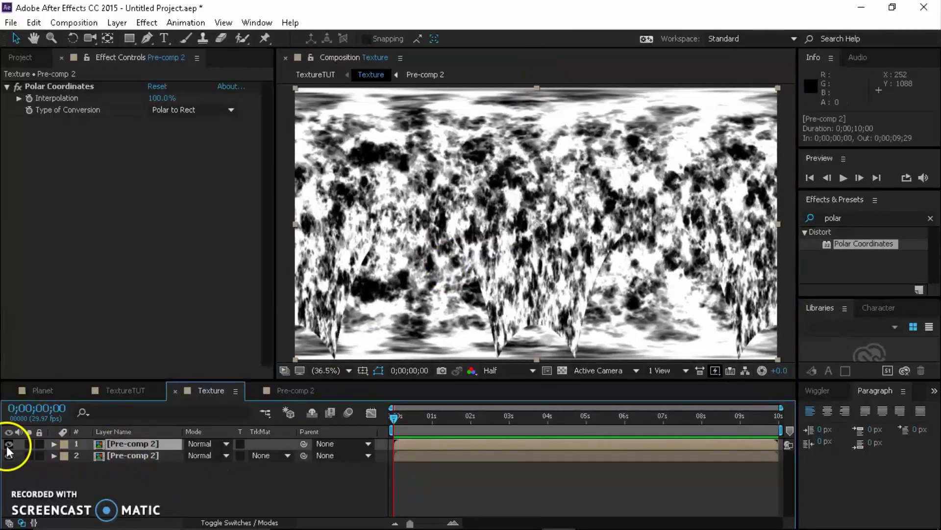
Apply Linear Wipe to the top Pre-comp 2 copy and set Transition Completion to 0%
{"action": "left_click", "coordinate": [930, 218]}
{"action": "left_click", "coordinate": [905, 217]}
{"action": "type", "text": "wipe"}
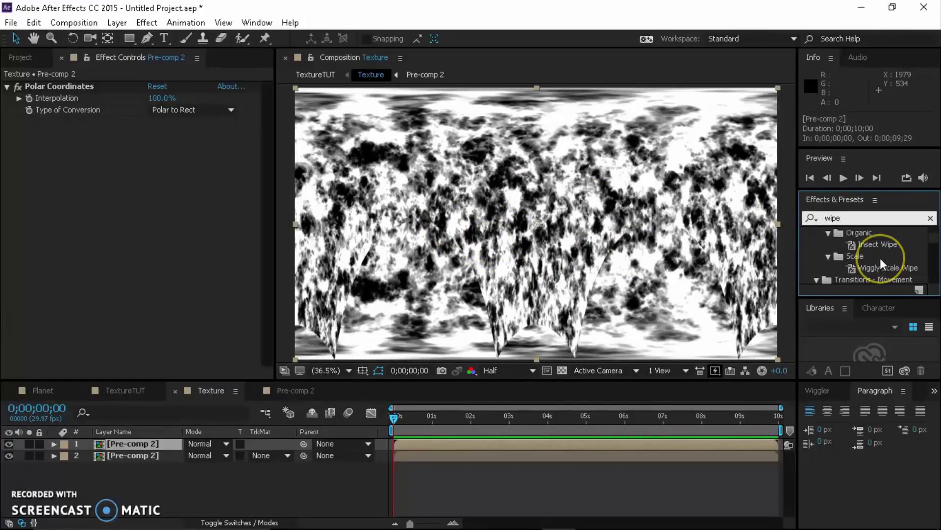
{"action": "scroll", "coordinate": [880, 257], "scroll_direction": "down", "scroll_amount": 10}
{"action": "left_click_drag", "start_coordinate": [878, 264], "coordinate": [102, 152]}
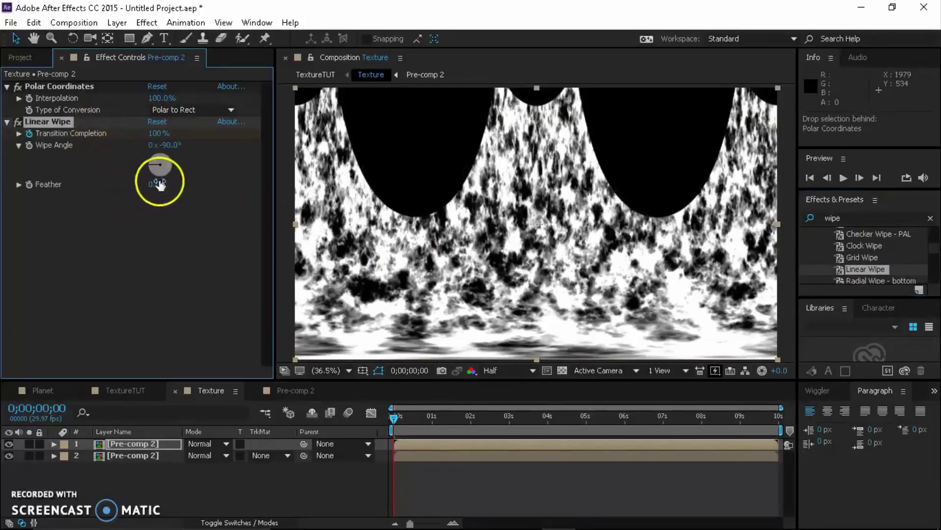
{"action": "left_click", "coordinate": [156, 133]}
{"action": "type", "text": "0"}
{"action": "left_click", "coordinate": [219, 138]}
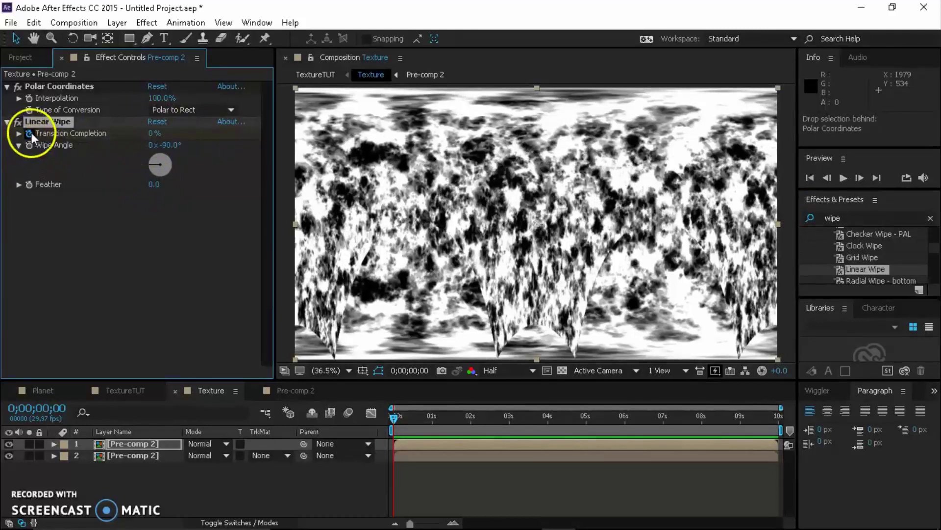
Set the Linear Wipe angle to 0°
{"action": "left_click", "coordinate": [181, 229]}
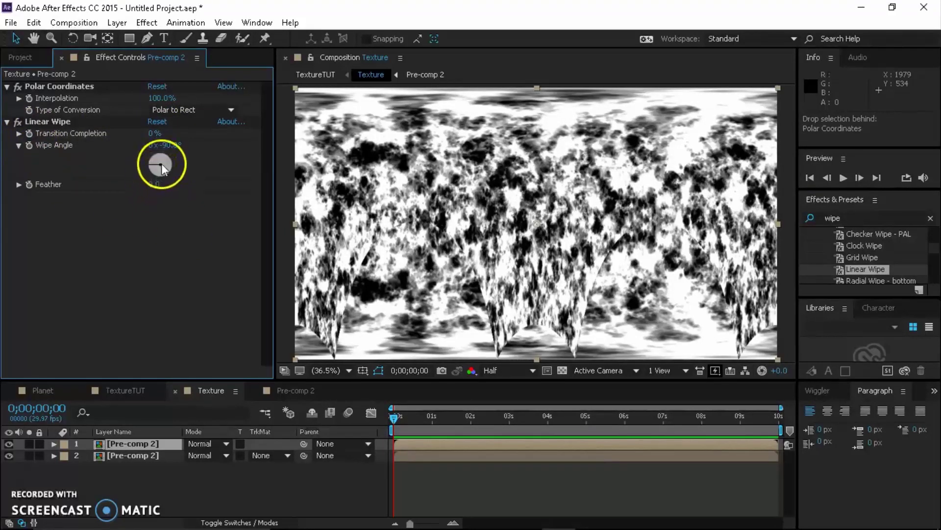
{"action": "left_click", "coordinate": [166, 145]}
{"action": "type", "text": "0"}
{"action": "key", "text": "Return"}
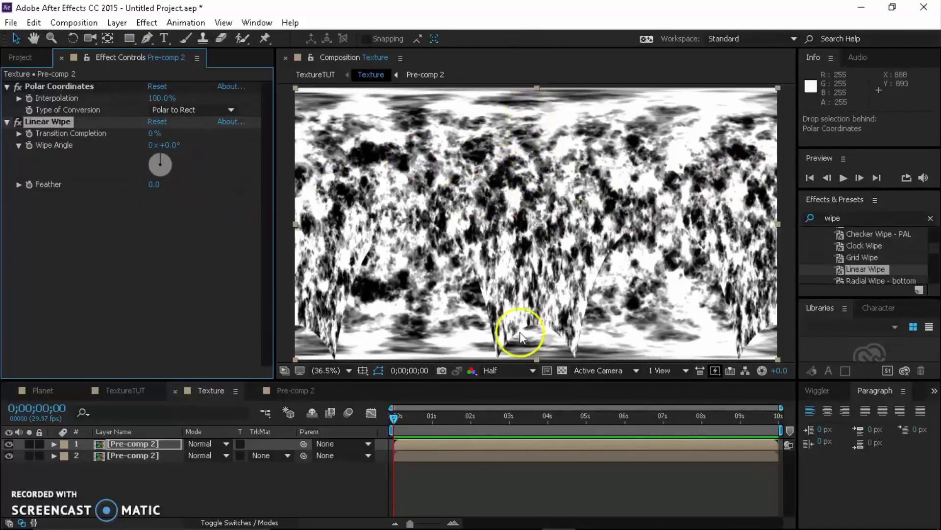
Set Transition Completion to 50% and Feather to about 57
{"action": "left_click_drag", "start_coordinate": [153, 134], "coordinate": [189, 138]}
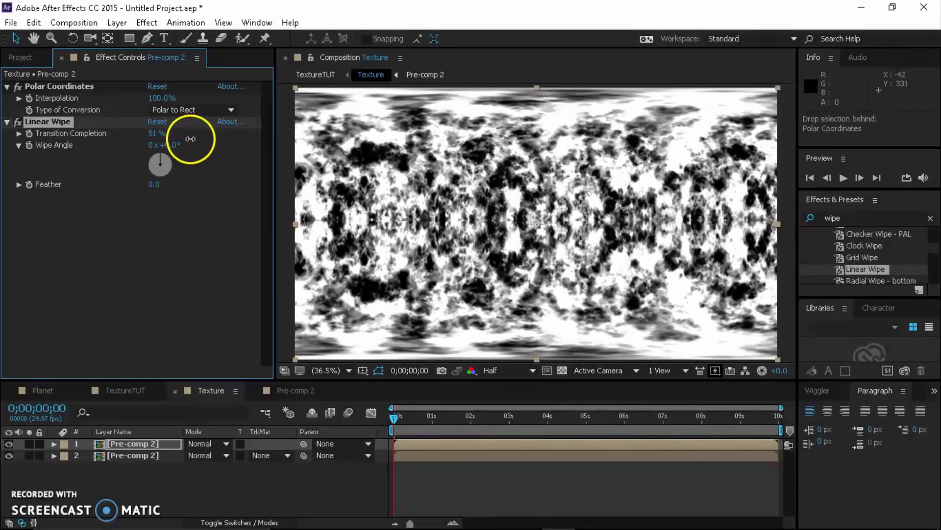
{"action": "left_click", "coordinate": [160, 133]}
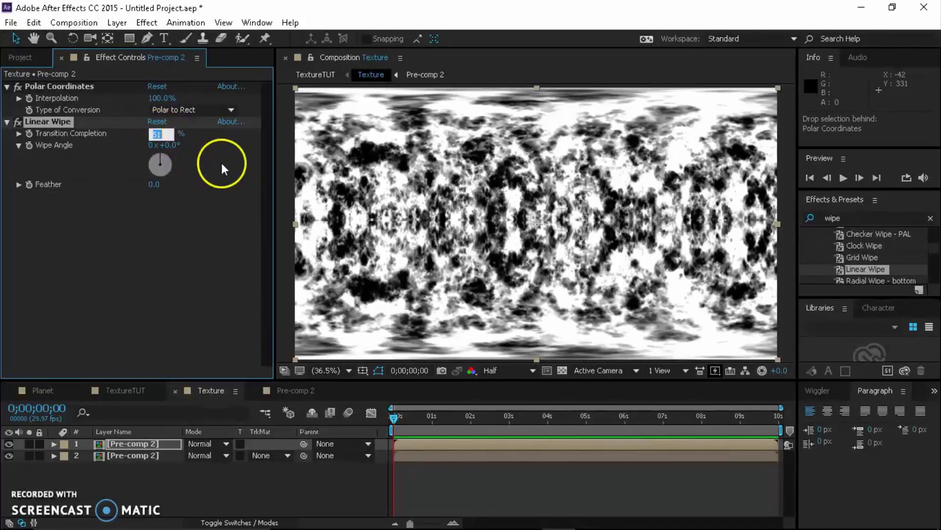
{"action": "type", "text": "52"}
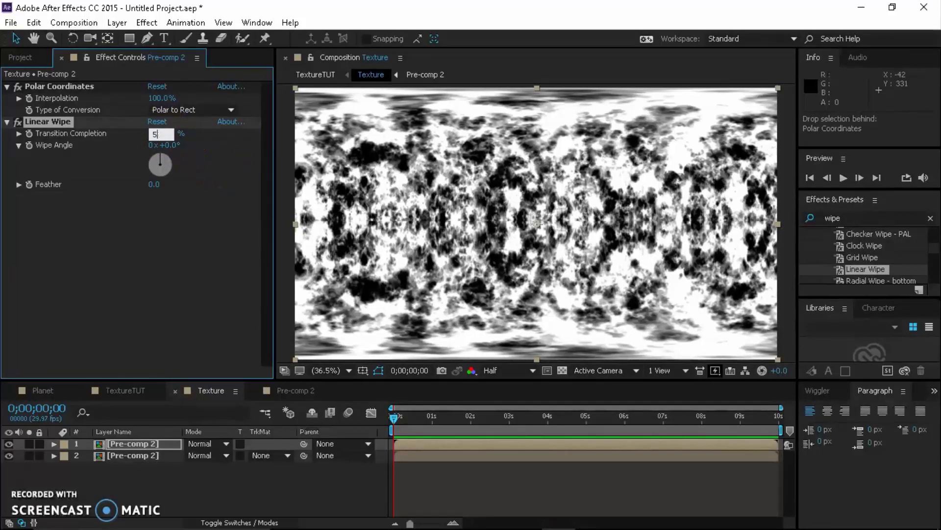
{"action": "key", "text": "Return"}
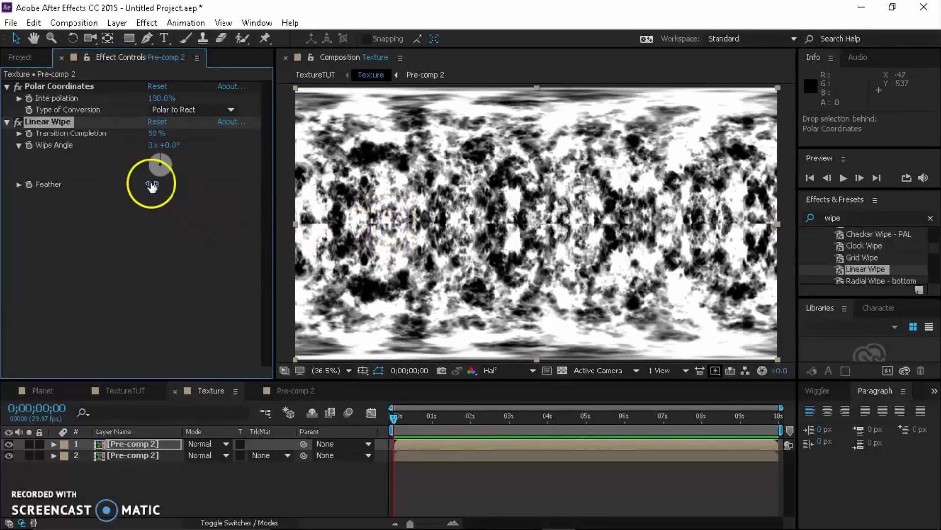
{"action": "mouse_move", "coordinate": [151, 185]}
{"action": "left_mouse_down"}
{"action": "mouse_move", "coordinate": [182, 183]}
{"action": "mouse_move", "coordinate": [168, 189]}
{"action": "left_mouse_up"}
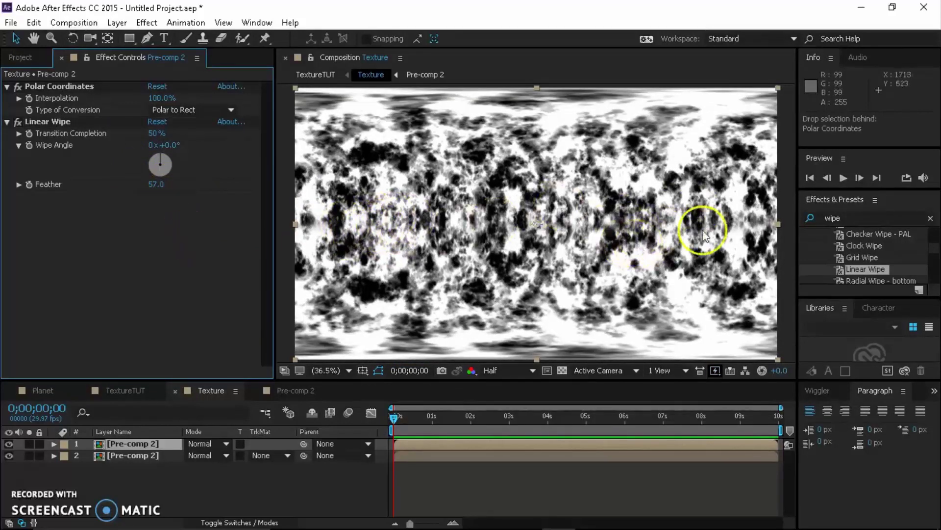
{"action": "left_click", "coordinate": [930, 218]}
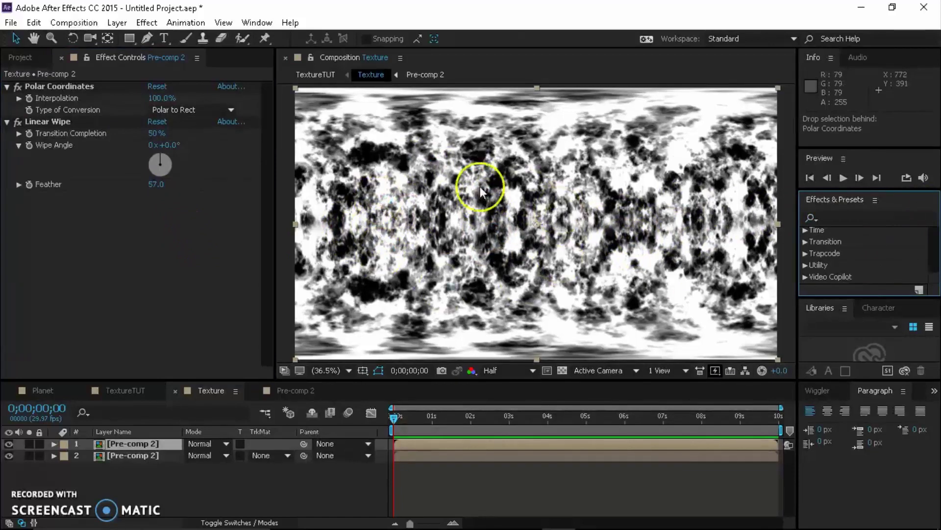
Orbit the camera around the textured sphere in TextureTUT, then open Pre-comp 2
{"action": "left_click", "coordinate": [237, 491]}
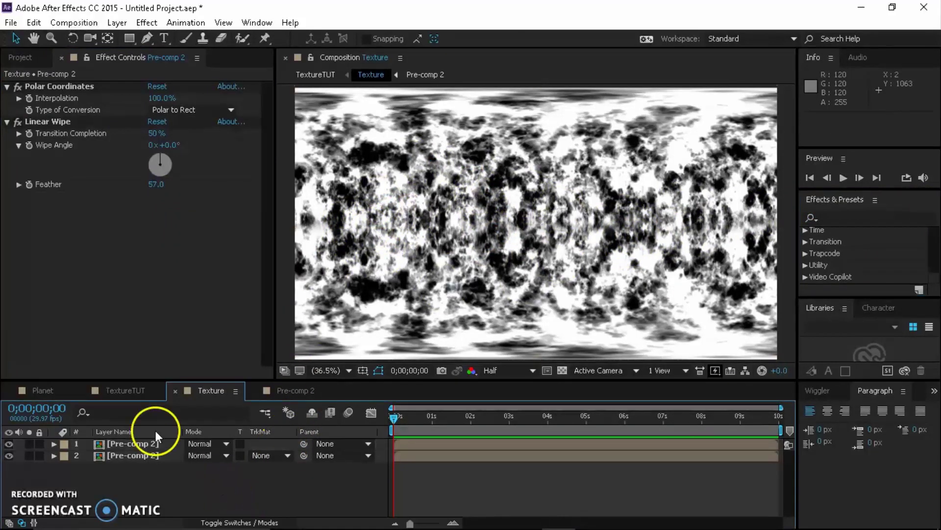
{"action": "left_click", "coordinate": [125, 390]}
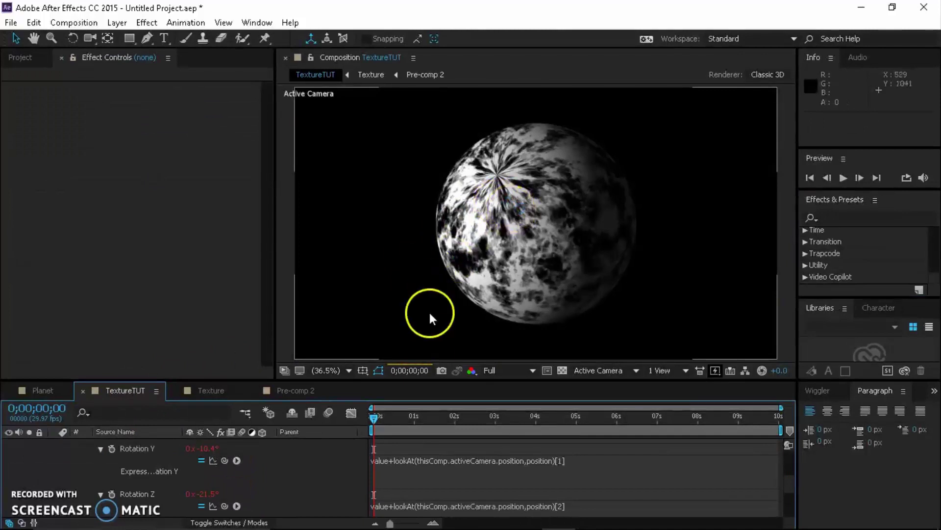
{"action": "left_click", "coordinate": [90, 38]}
{"action": "left_click_drag", "start_coordinate": [519, 190], "coordinate": [536, 311]}
{"action": "left_click_drag", "start_coordinate": [521, 280], "coordinate": [600, 250]}
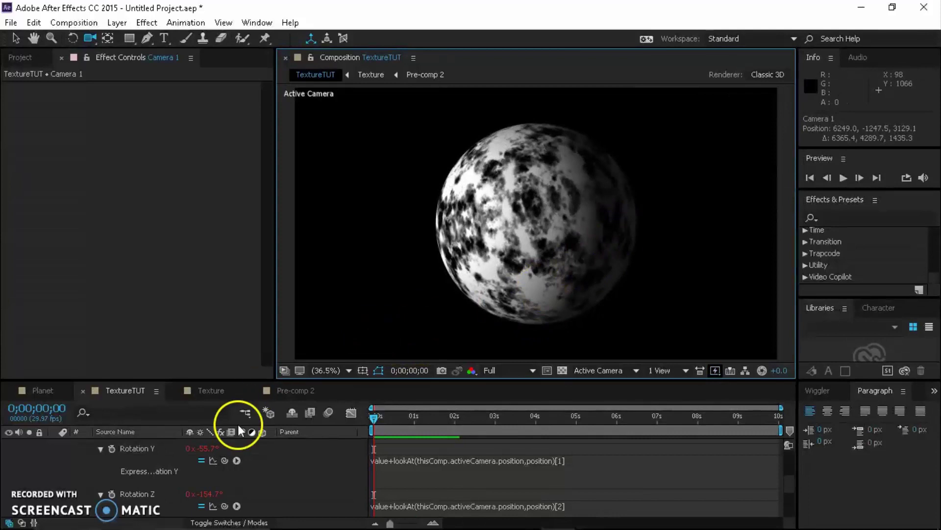
{"action": "left_click", "coordinate": [297, 390]}
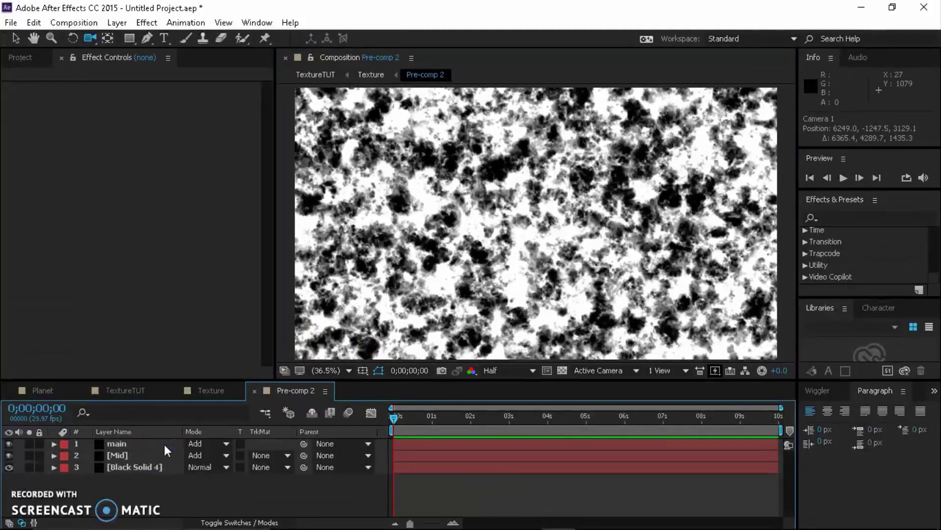
Apply a blue Fill effect to the main noise layer
{"action": "left_click", "coordinate": [128, 444]}
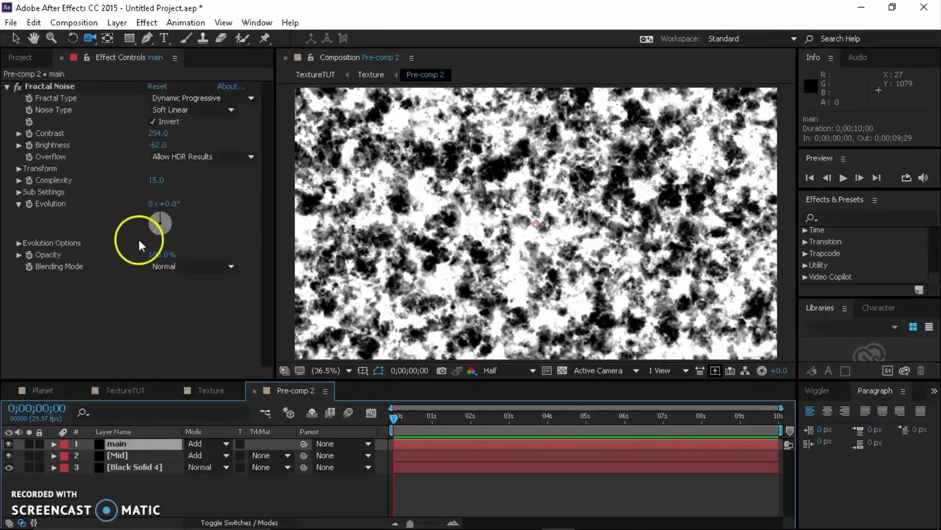
{"action": "left_click", "coordinate": [845, 216]}
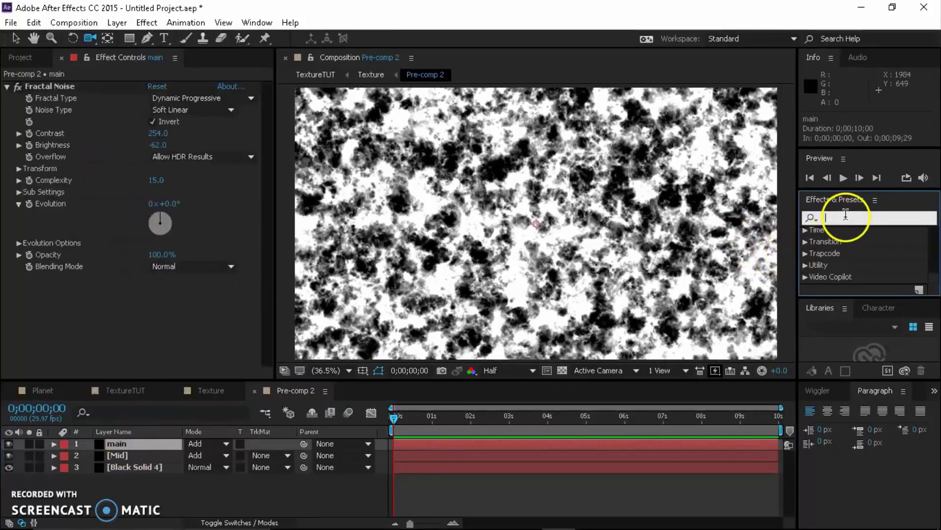
{"action": "type", "text": "fill"}
{"action": "left_click_drag", "start_coordinate": [839, 277], "coordinate": [145, 273]}
{"action": "left_click", "coordinate": [155, 314]}
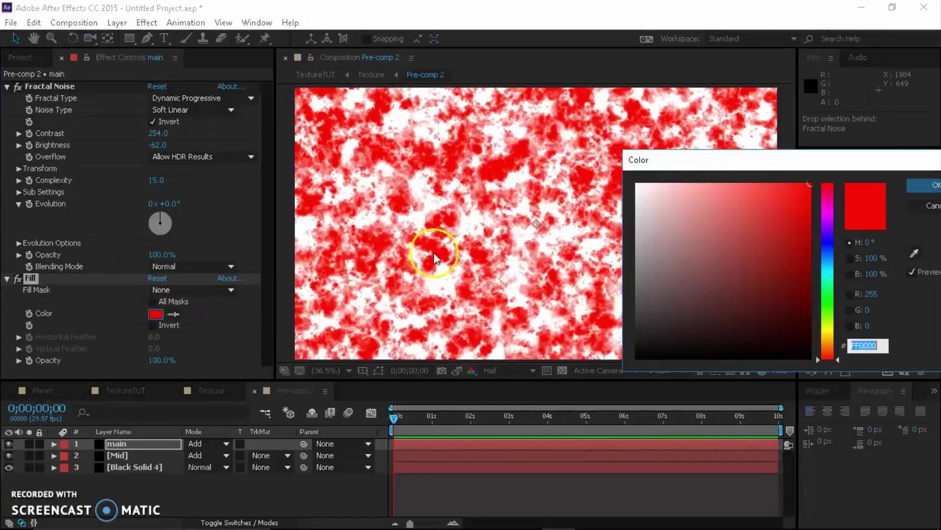
{"action": "left_click_drag", "start_coordinate": [828, 201], "coordinate": [834, 254]}
{"action": "left_click", "coordinate": [923, 188]}
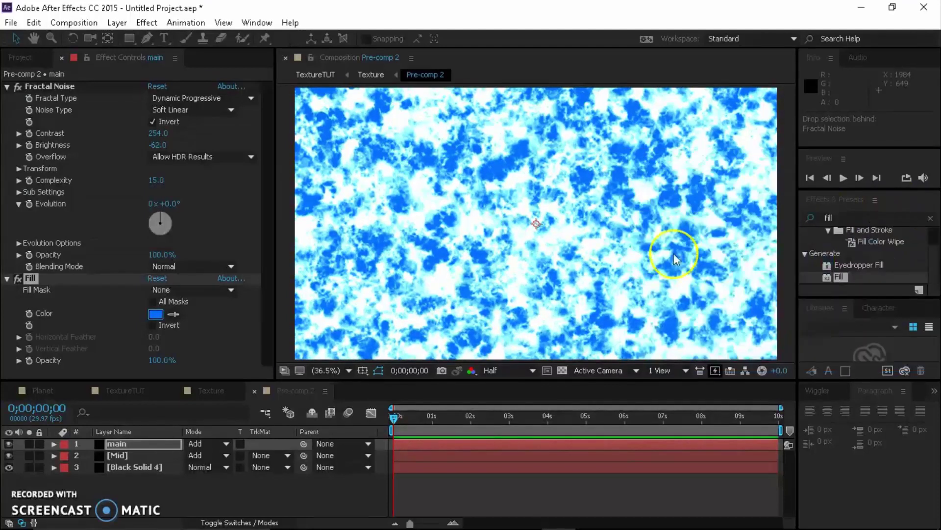
Set the Fill opacity to 80%
{"action": "left_click", "coordinate": [157, 361]}
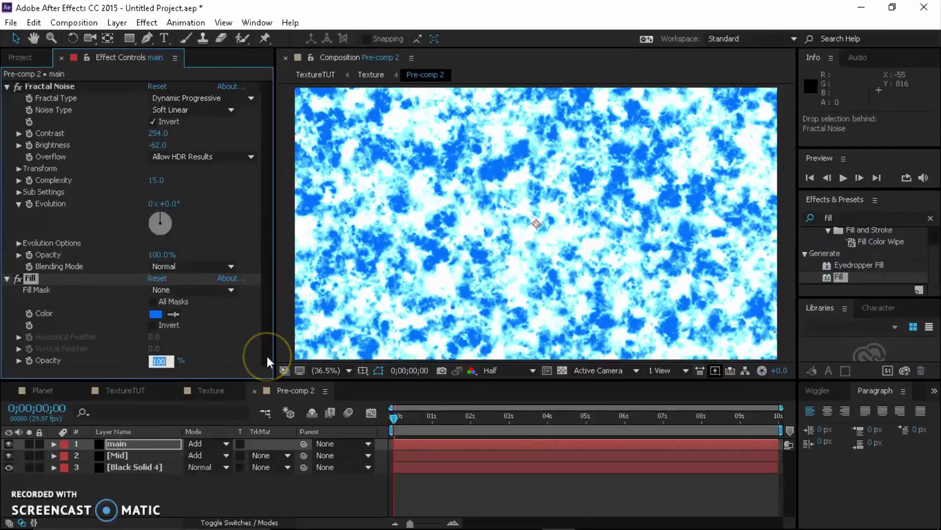
{"action": "type", "text": "20"}
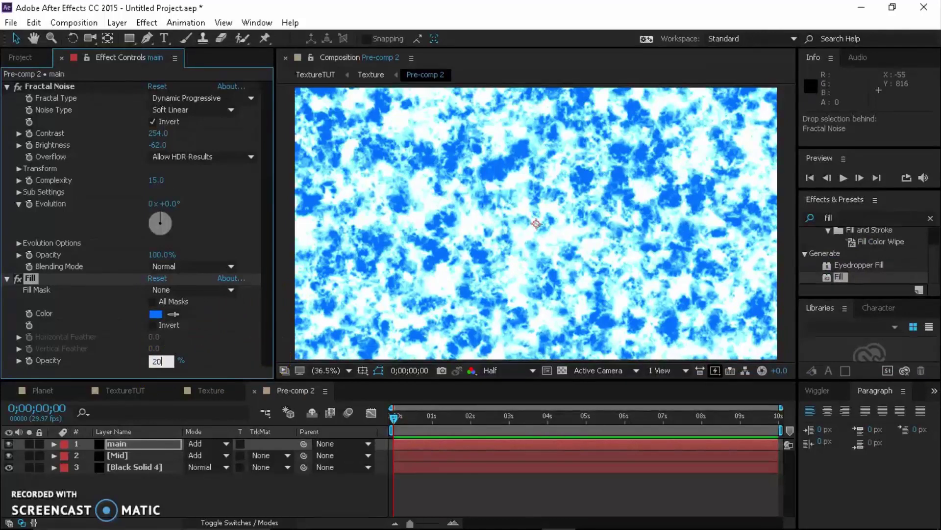
{"action": "type", "text": "0"}
{"action": "key", "text": "Return"}
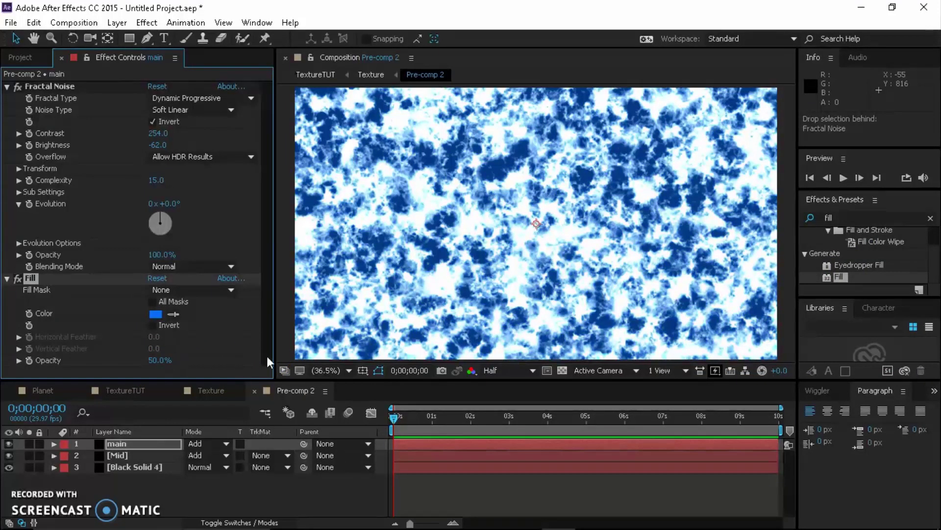
{"action": "left_click", "coordinate": [160, 361]}
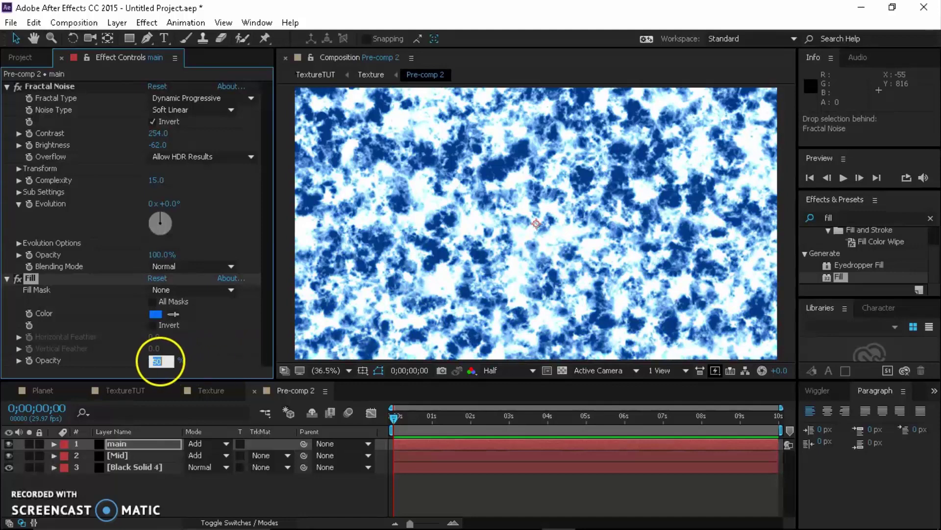
{"action": "key", "text": "Return"}
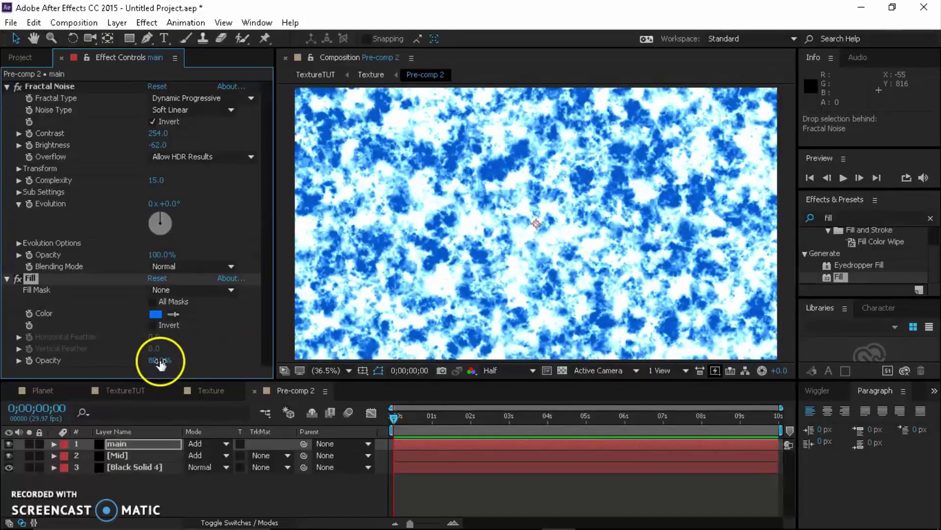
In TextureTUT, orbit Camera 1 around the blue-and-white planet and collapse the Texture layer
{"action": "left_click", "coordinate": [120, 392]}
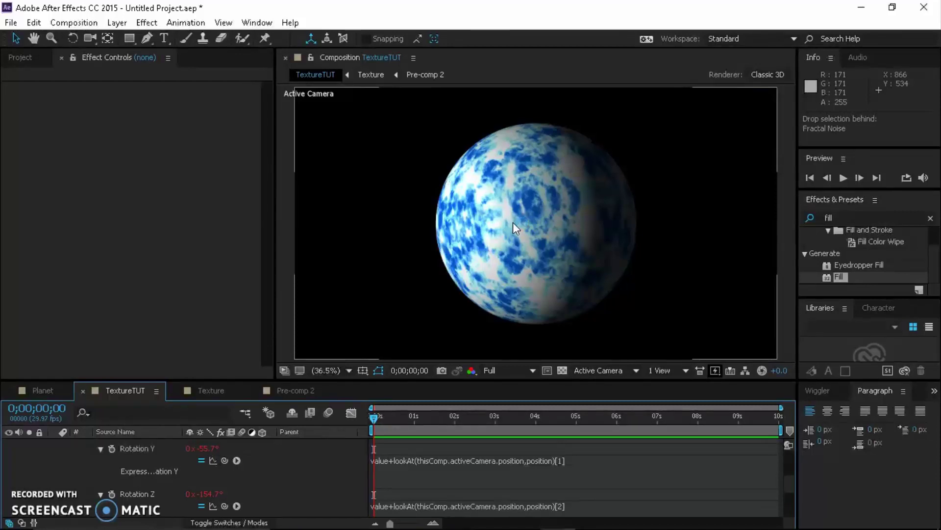
{"action": "left_click", "coordinate": [931, 218]}
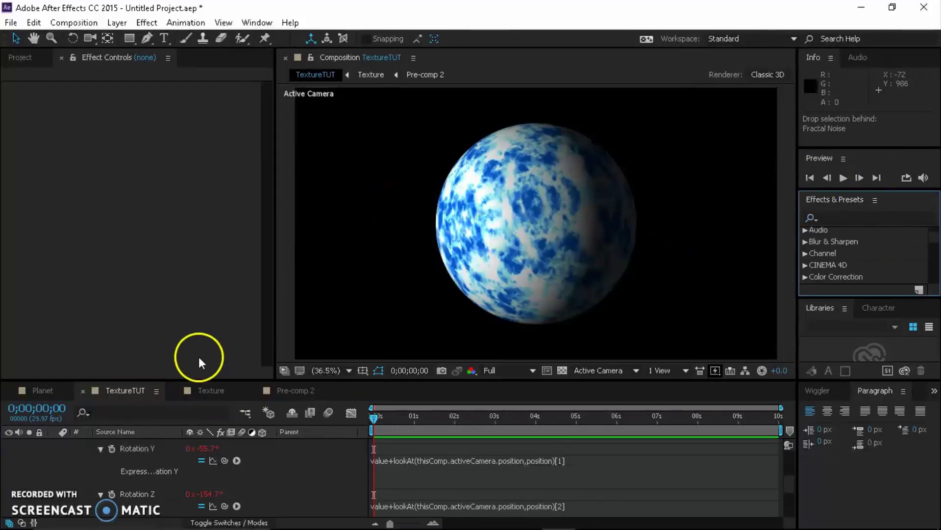
{"action": "left_click", "coordinate": [90, 38]}
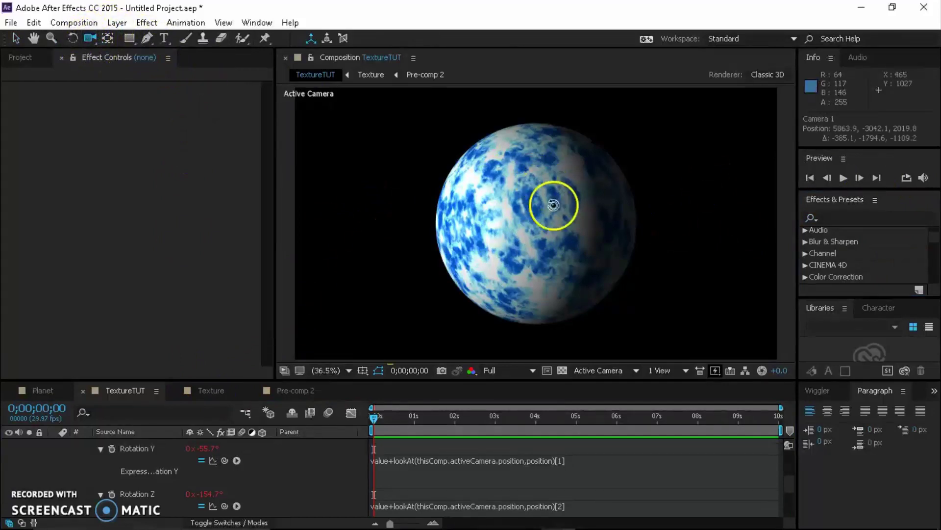
{"action": "left_click_drag", "start_coordinate": [552, 206], "coordinate": [542, 260]}
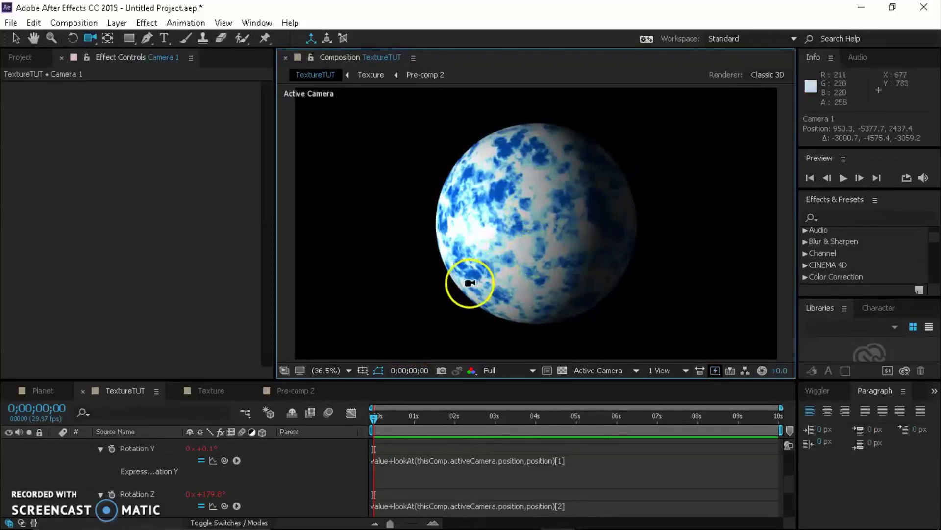
{"action": "scroll", "coordinate": [260, 471], "scroll_direction": "up", "scroll_amount": 3}
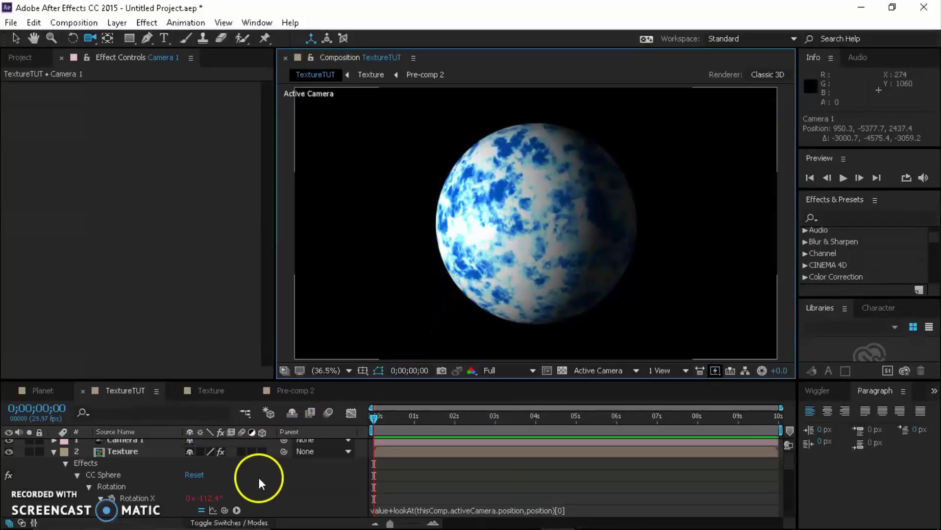
{"action": "left_click", "coordinate": [52, 450]}
{"action": "left_click_drag", "start_coordinate": [520, 210], "coordinate": [546, 273]}
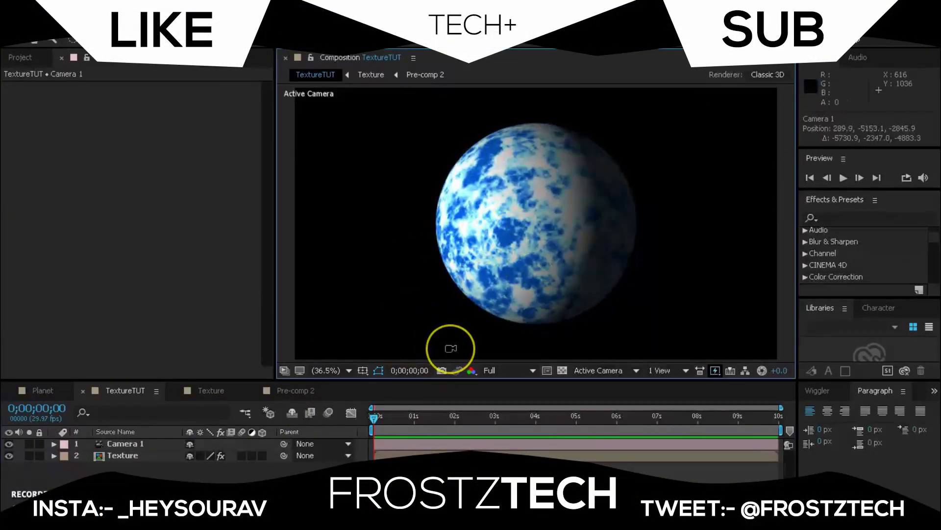